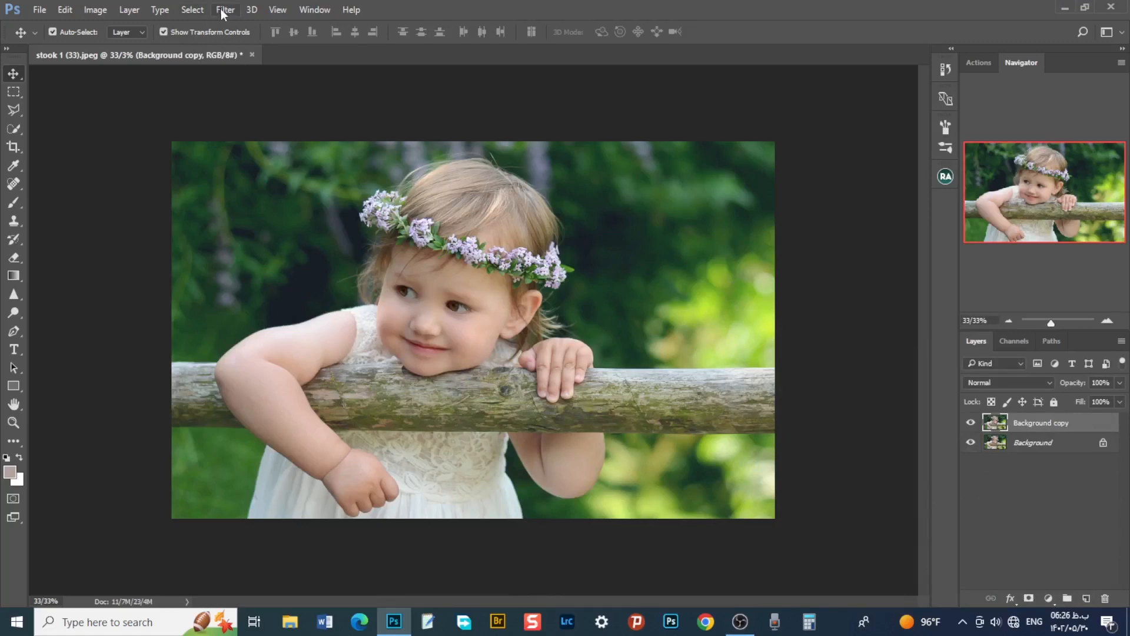
- With the Camera Raw Filter, set Temperature to +9, Tint to +5, Contrast to +13, Highlights to -15 and Shadows to +17
left_click(224, 11)
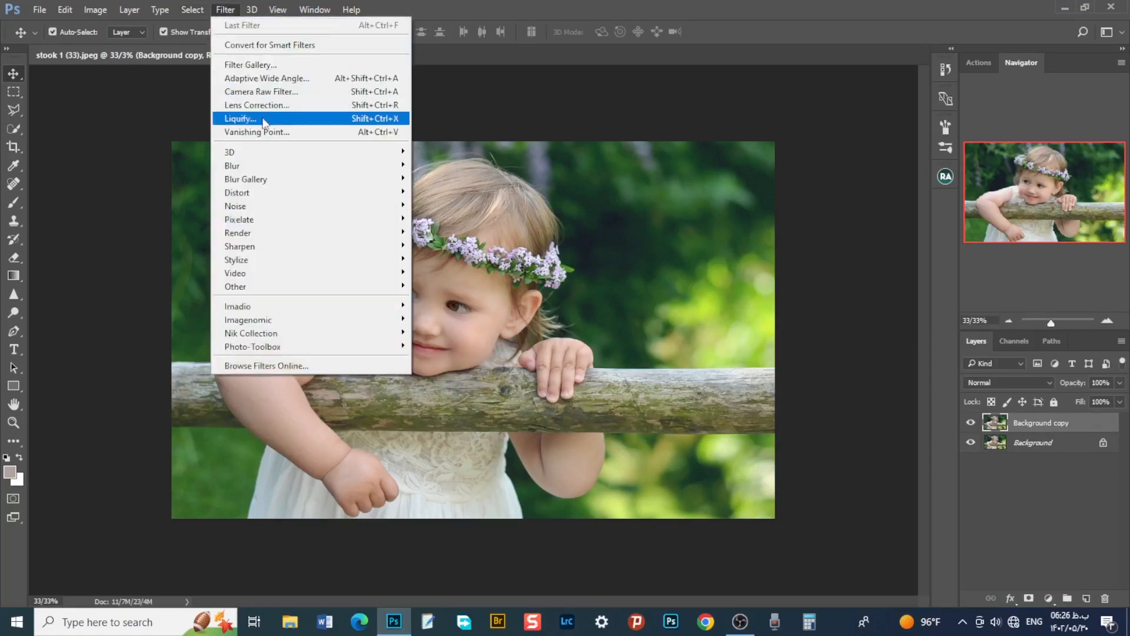
left_click(271, 93)
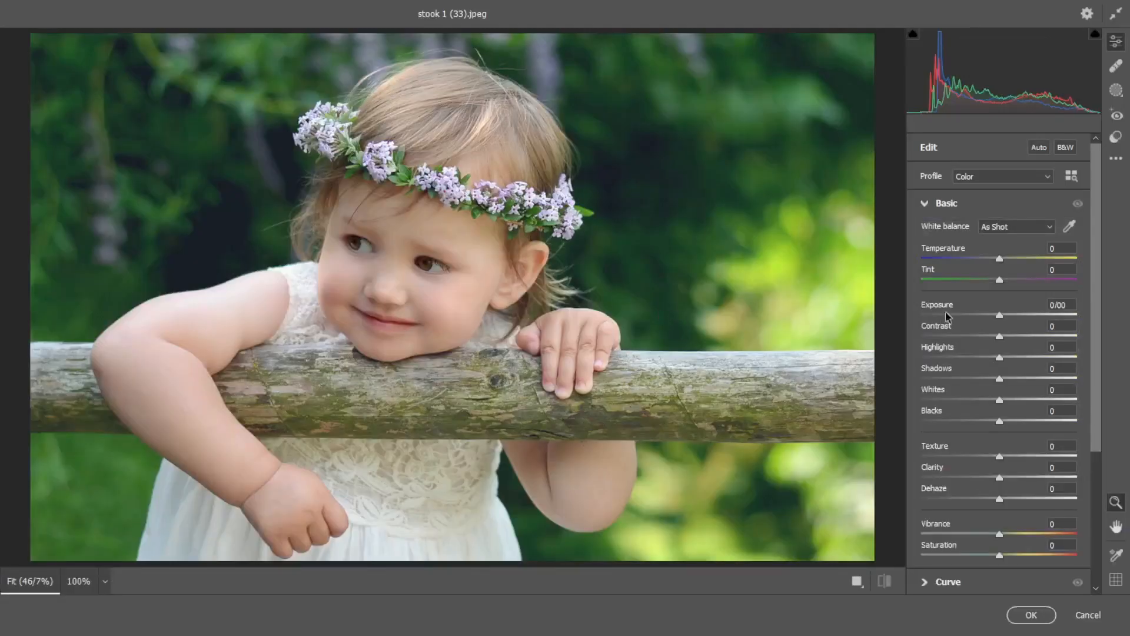
left_click_drag(1001, 262, 1004, 282)
left_click_drag(1000, 337, 1012, 337)
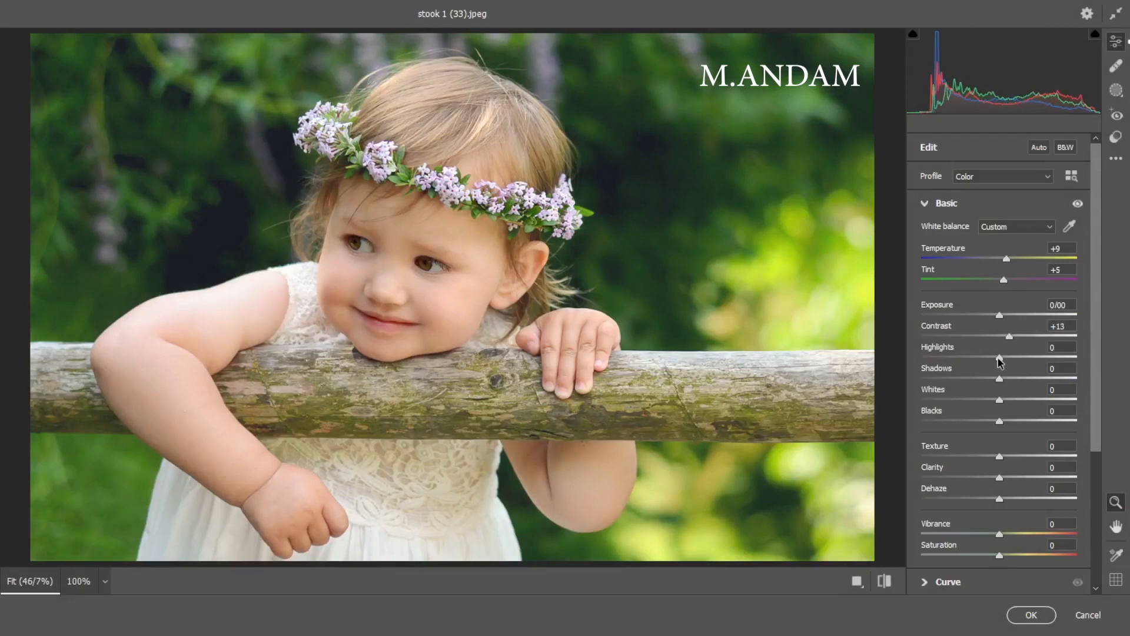
left_click_drag(988, 360, 1012, 379)
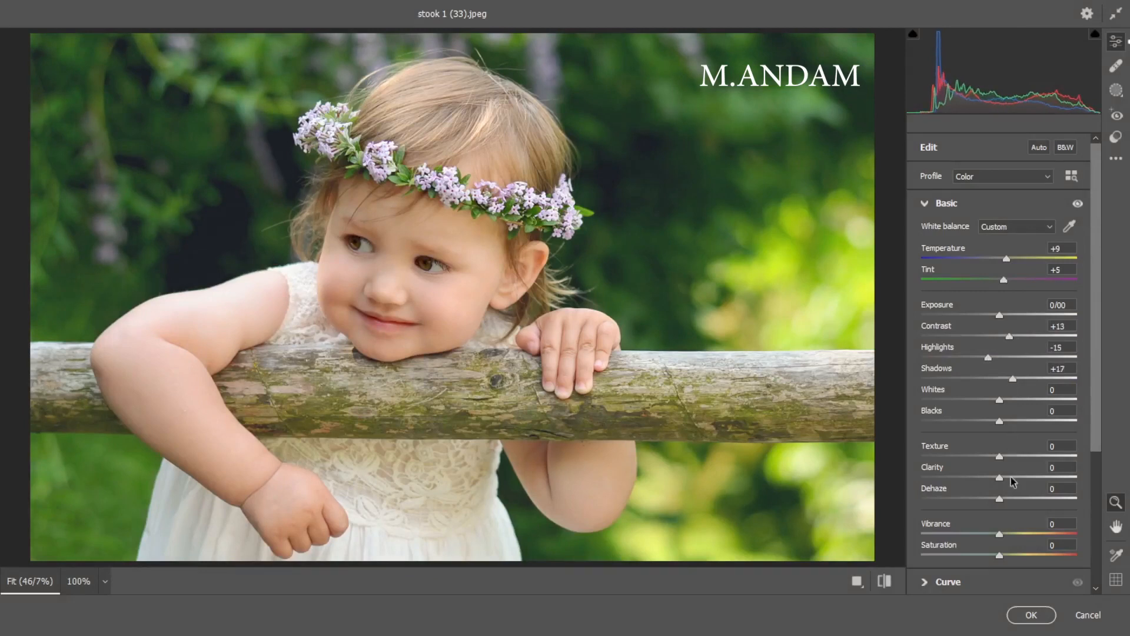
- Set Clarity to +15, raise Vibrance slightly, and apply the Camera Raw adjustments to the Background copy layer
left_click_drag(1011, 482, 1023, 483)
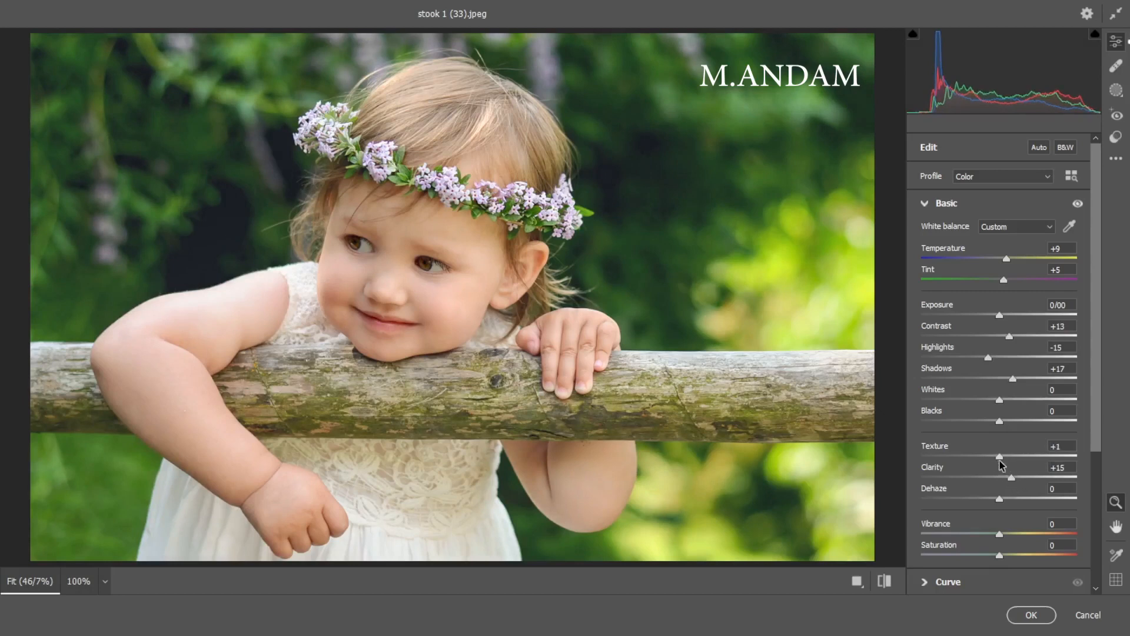
left_click_drag(1009, 534, 1010, 536)
left_click(1031, 614)
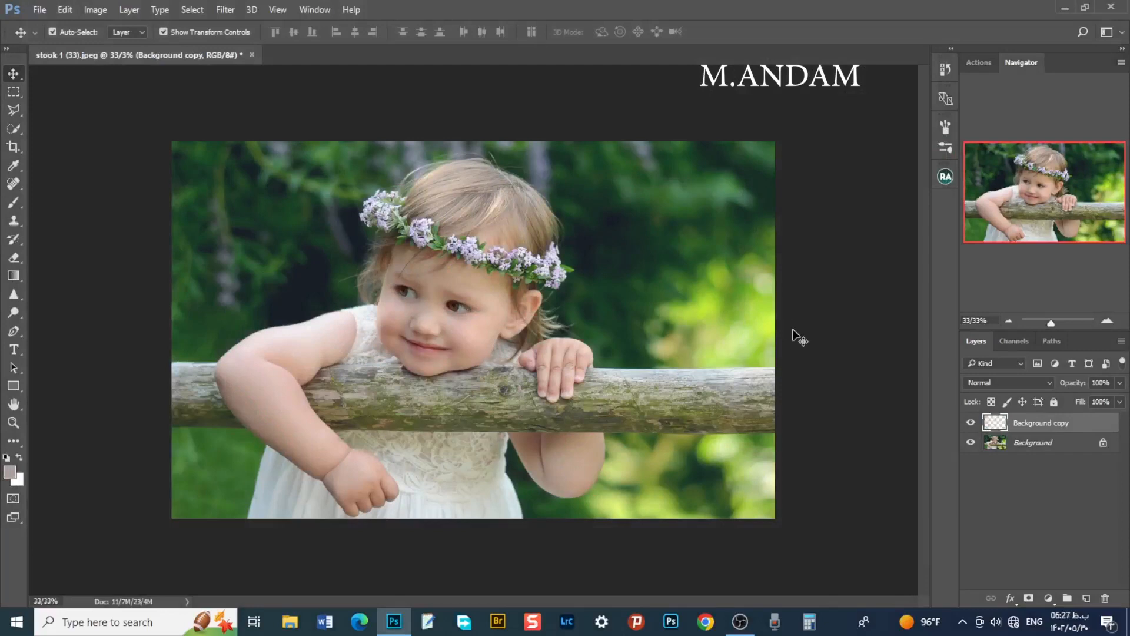
left_click(970, 424)
left_click(971, 423)
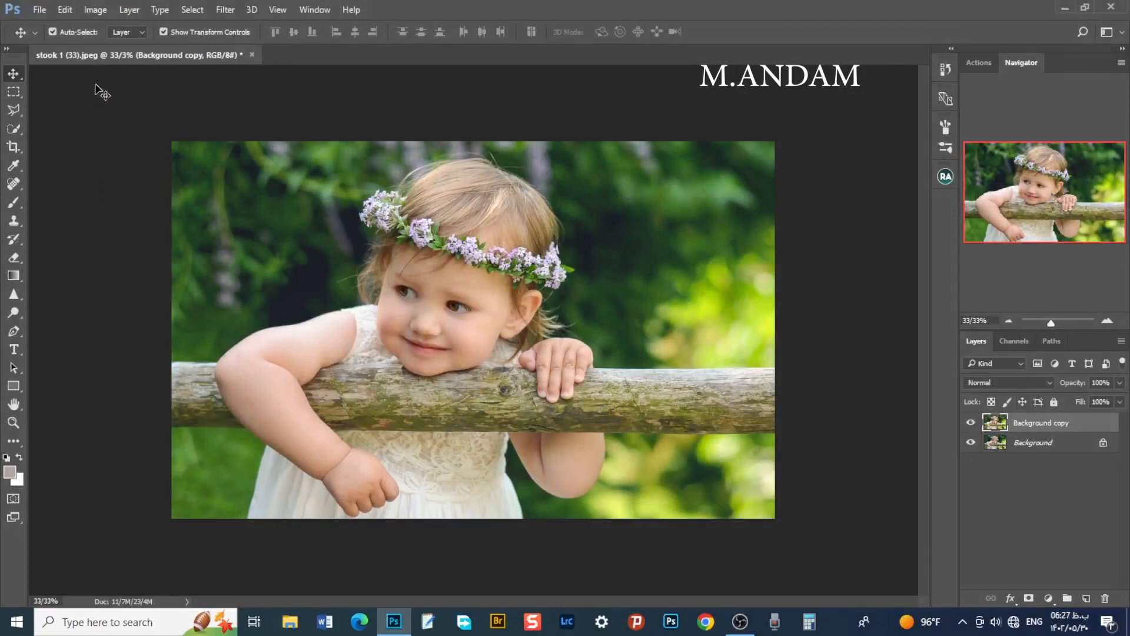
- Duplicate the Background copy layer and apply a Gaussian Blur with a 64-pixel radius to the duplicate
left_click_drag(1042, 422, 1086, 598)
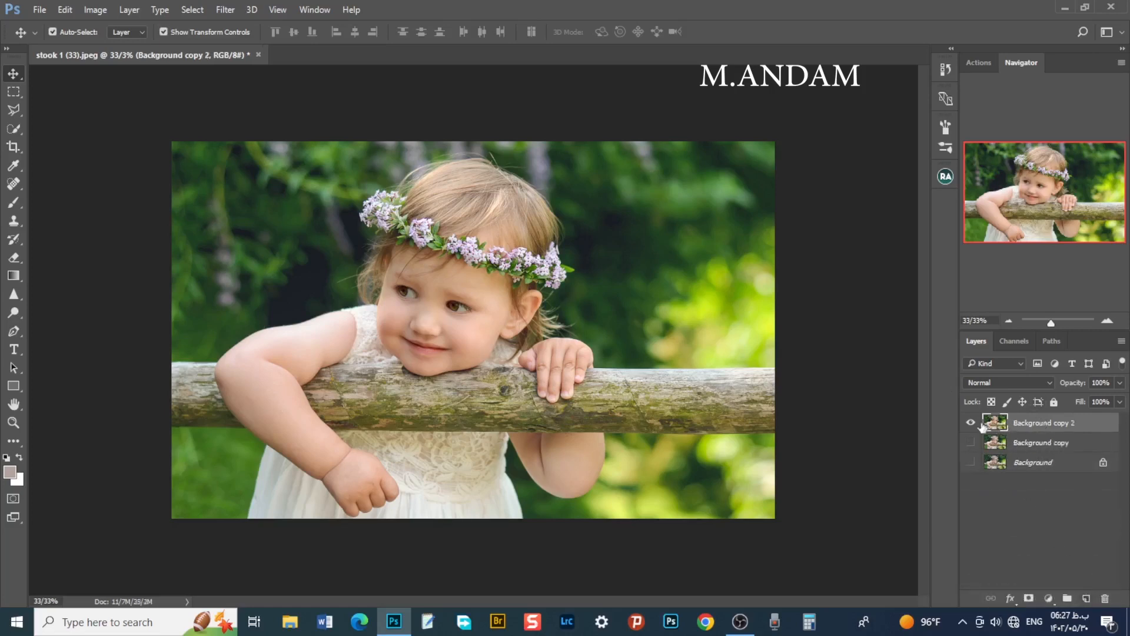
left_click(225, 10)
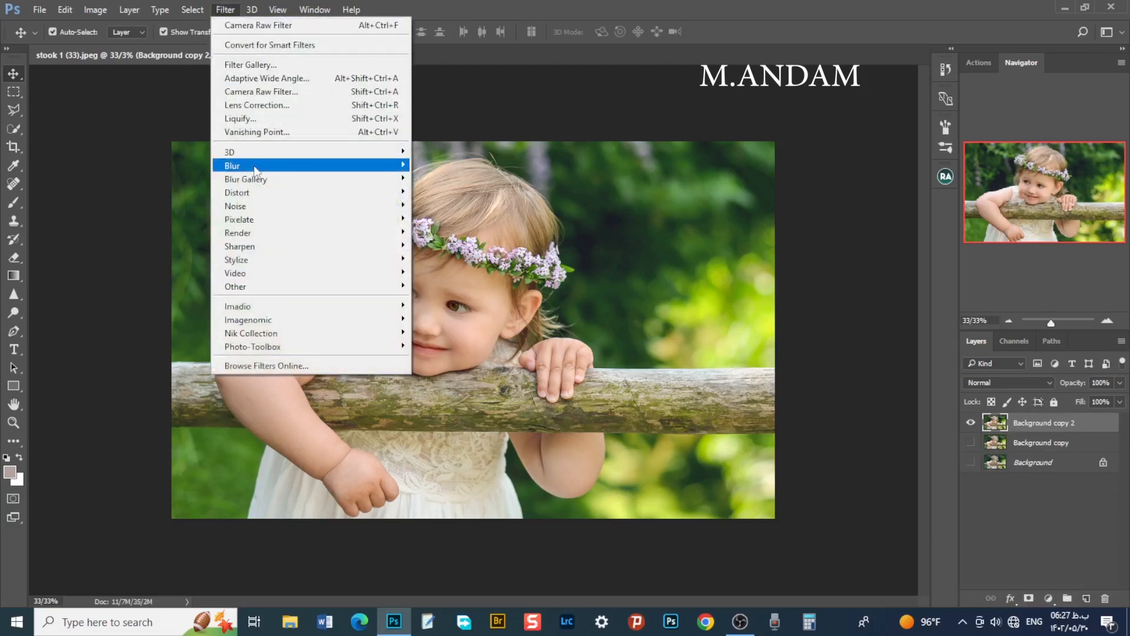
mouse_move(367, 171)
left_click(438, 219)
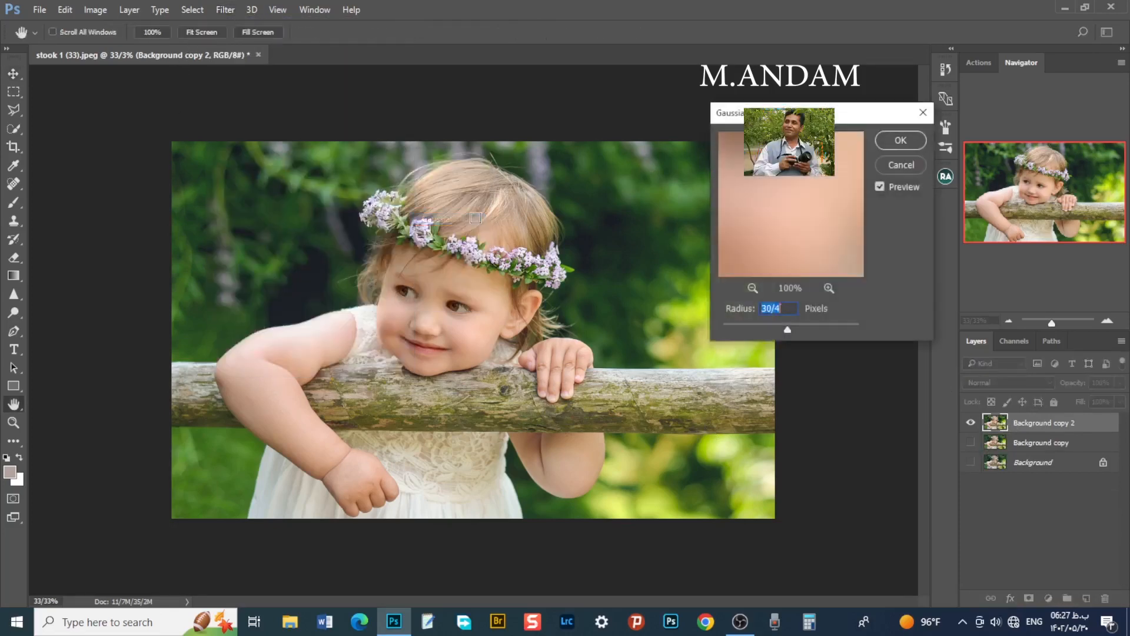
left_click_drag(790, 330, 800, 330)
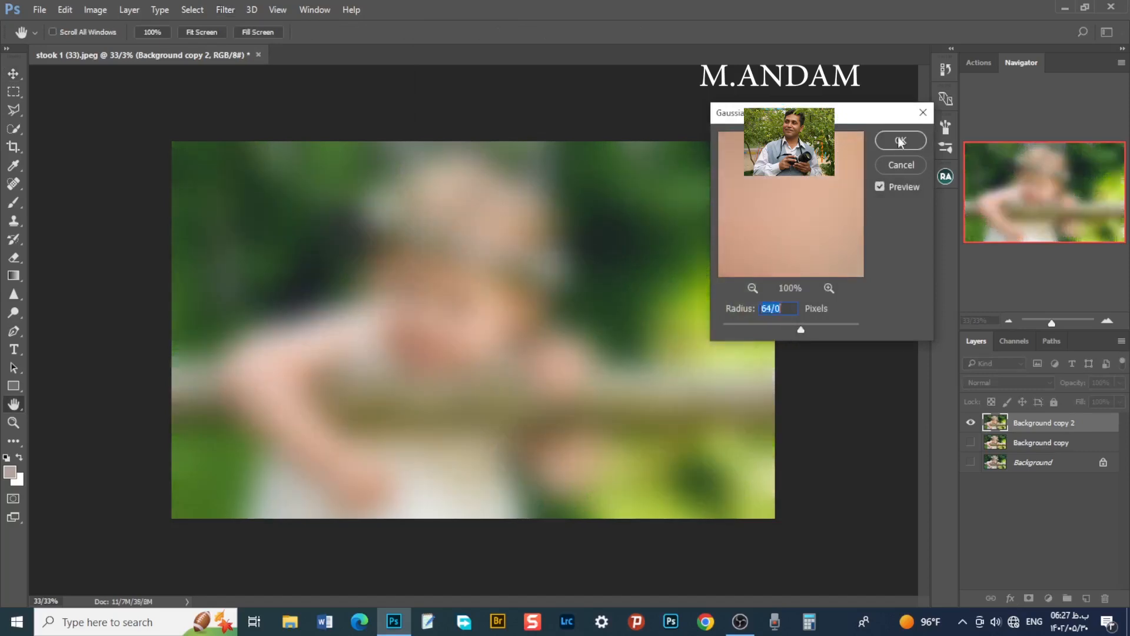
left_click(899, 141)
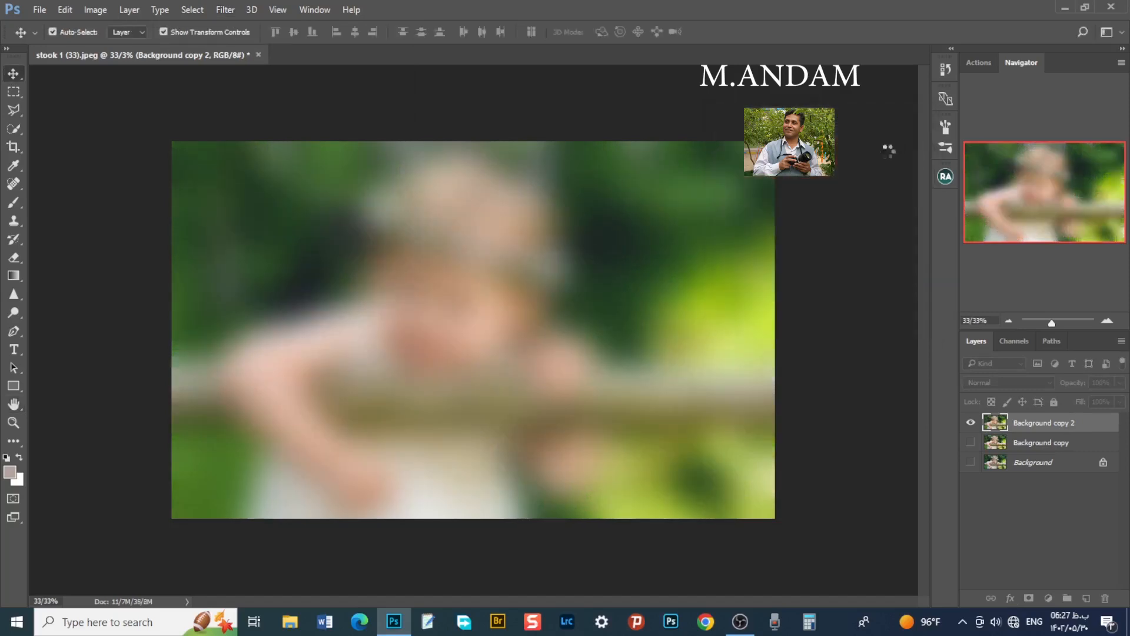
- Add a layer mask to the blurred layer, invert it to black, and show the Background copy layer beneath
left_click(1028, 599)
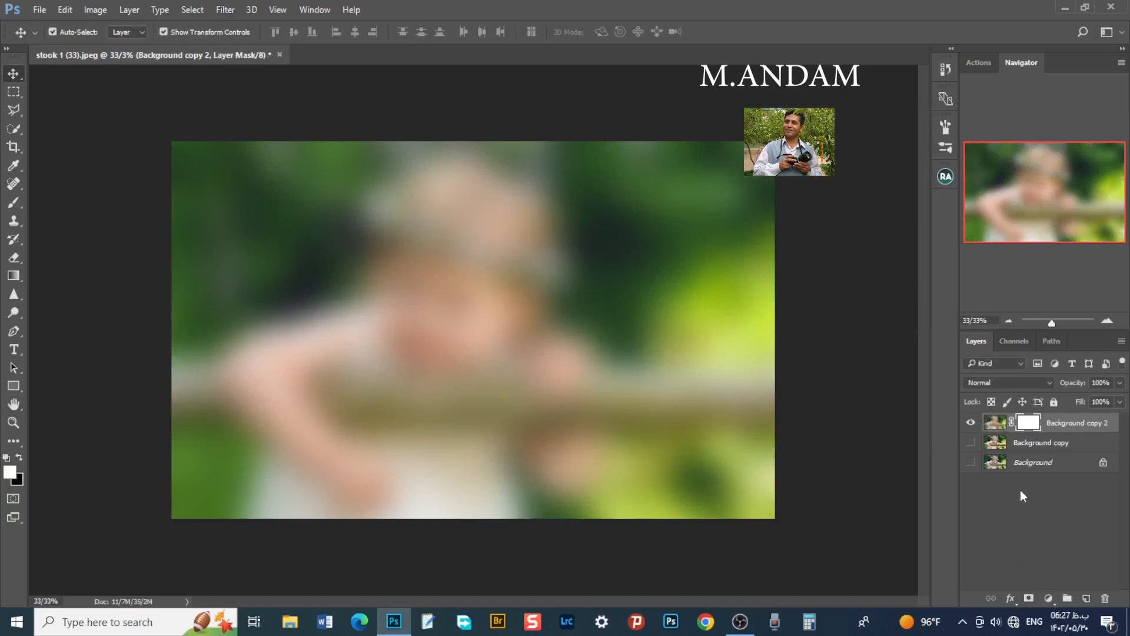
key("ctrl+i")
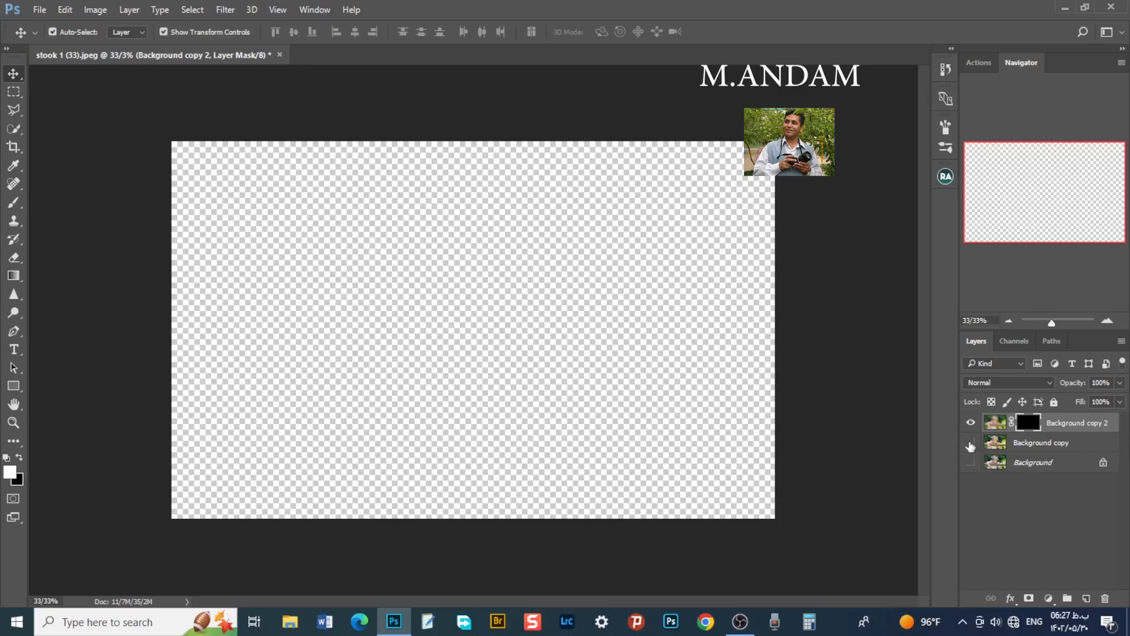
left_click(970, 443)
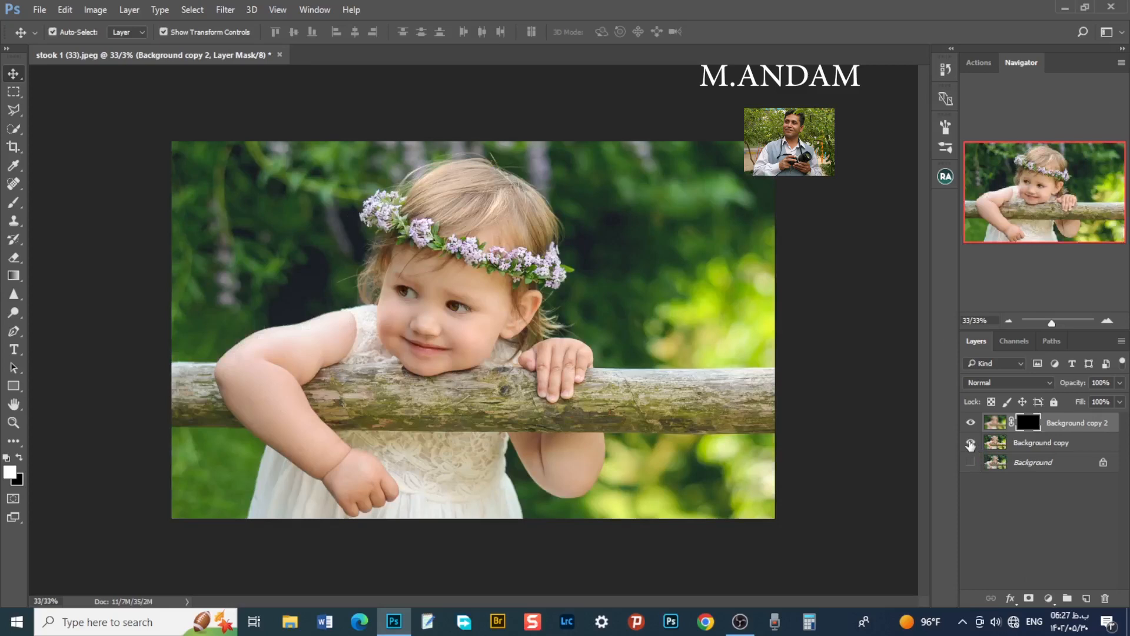
left_click(970, 443)
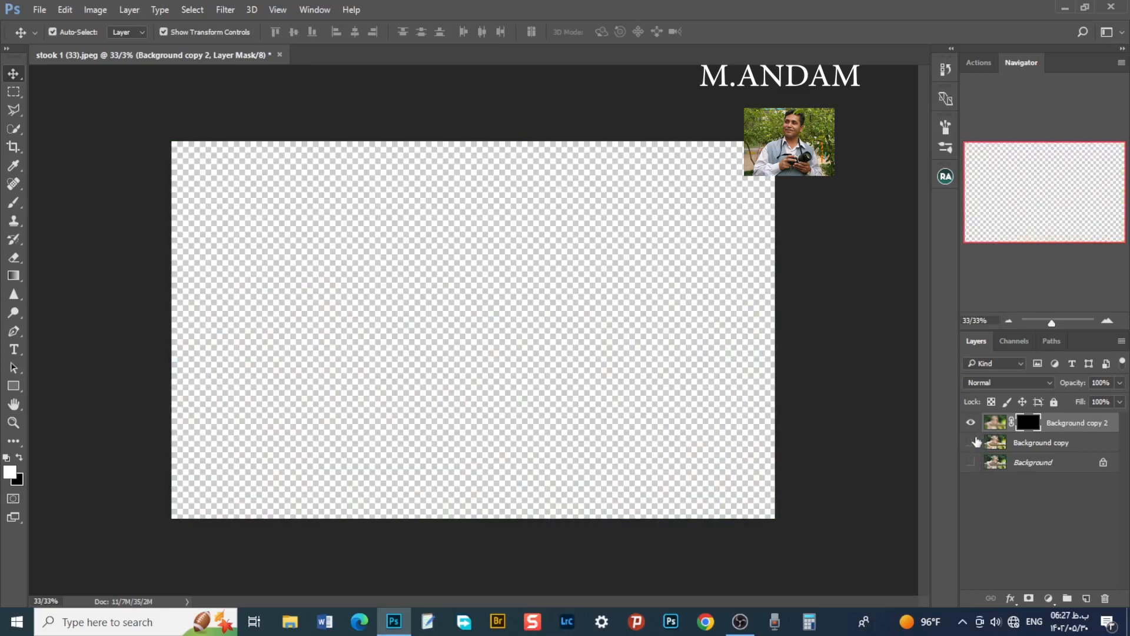
left_click(971, 442)
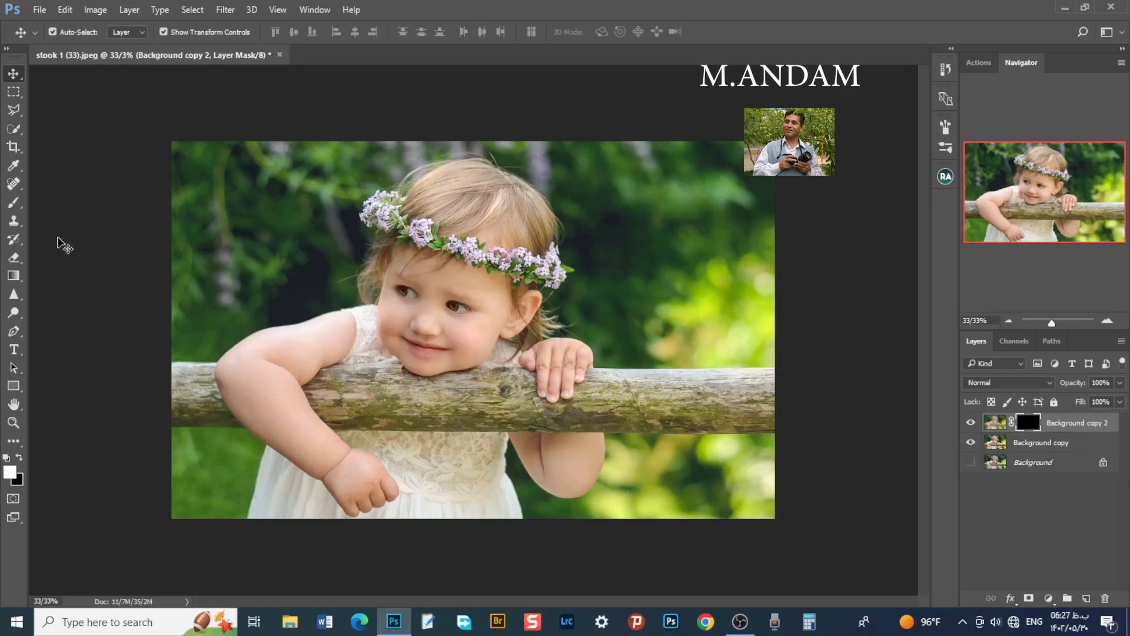
- Paint white on the mask with a soft 448 px brush at 45% opacity to blur the background around the girl
left_click(13, 202)
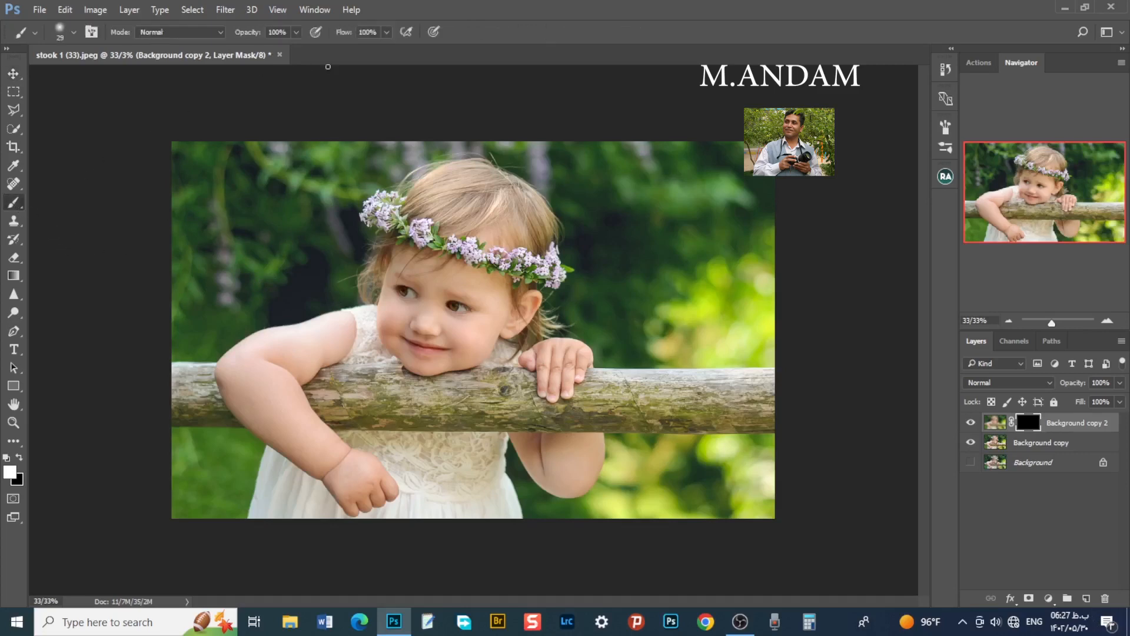
right_click(638, 261)
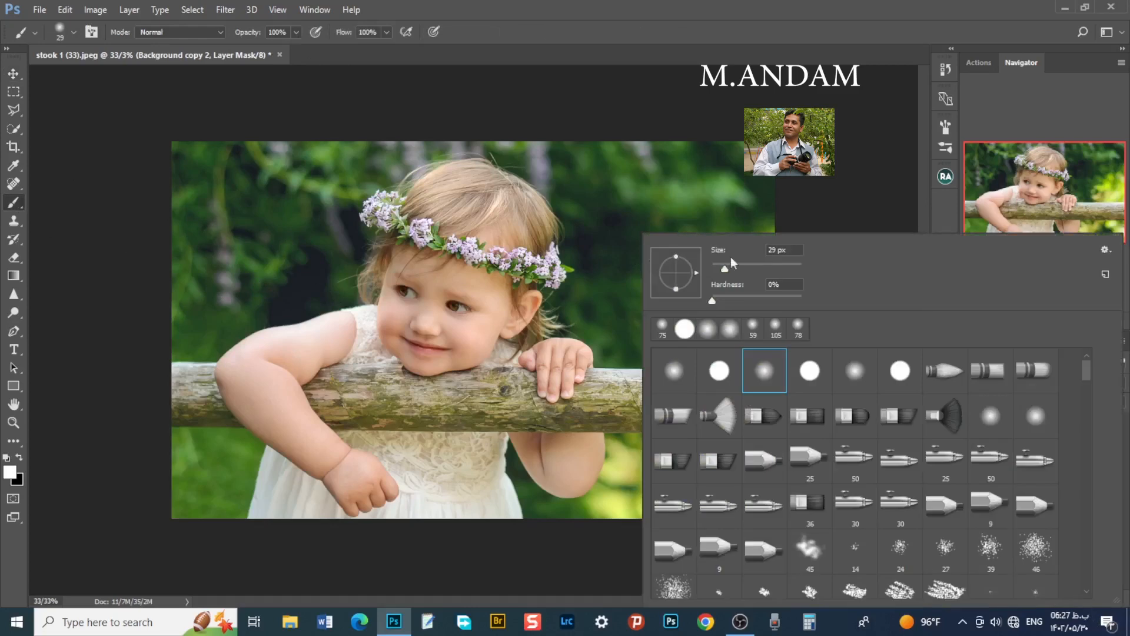
left_click(783, 265)
left_click_drag(786, 267, 791, 269)
left_click(296, 33)
mouse_move(634, 213)
left_mouse_down()
mouse_move(681, 152)
mouse_move(739, 168)
mouse_move(714, 218)
mouse_move(720, 254)
mouse_move(692, 295)
mouse_move(656, 316)
mouse_move(632, 259)
mouse_move(653, 235)
mouse_move(795, 242)
mouse_move(658, 320)
mouse_move(771, 283)
left_mouse_up()
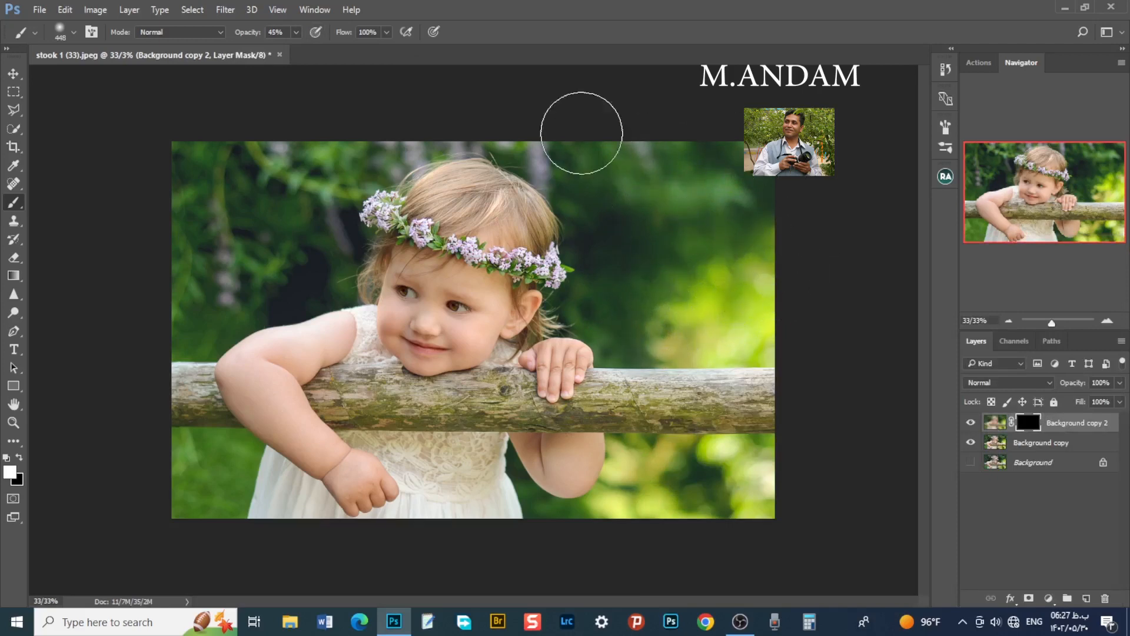
mouse_move(327, 157)
left_mouse_down()
mouse_move(238, 209)
mouse_move(216, 180)
mouse_move(190, 173)
mouse_move(205, 230)
mouse_move(248, 249)
mouse_move(207, 277)
mouse_move(301, 217)
mouse_move(186, 300)
mouse_move(135, 321)
mouse_move(169, 308)
mouse_move(170, 190)
mouse_move(213, 154)
mouse_move(339, 121)
mouse_move(274, 163)
mouse_move(141, 219)
mouse_move(71, 309)
left_mouse_up()
mouse_move(745, 500)
left_mouse_down()
mouse_move(703, 500)
mouse_move(720, 486)
mouse_move(663, 484)
left_mouse_up()
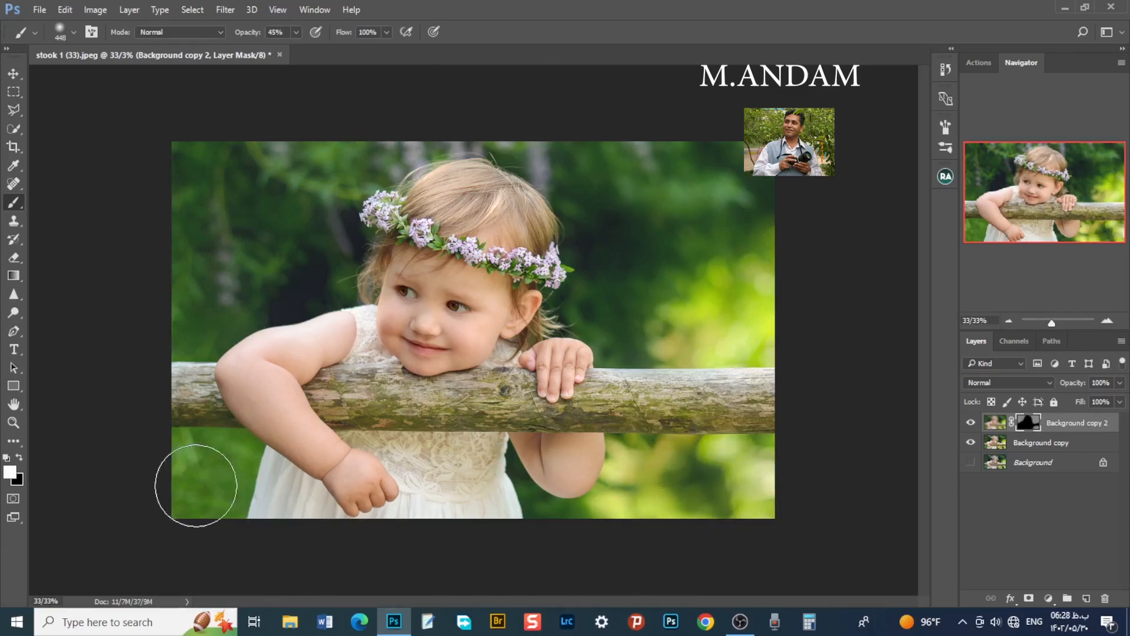
- Strengthen the background blur on the mask at 75% brush opacity, using a 228 px brush close to the girl's edges
left_click(294, 34)
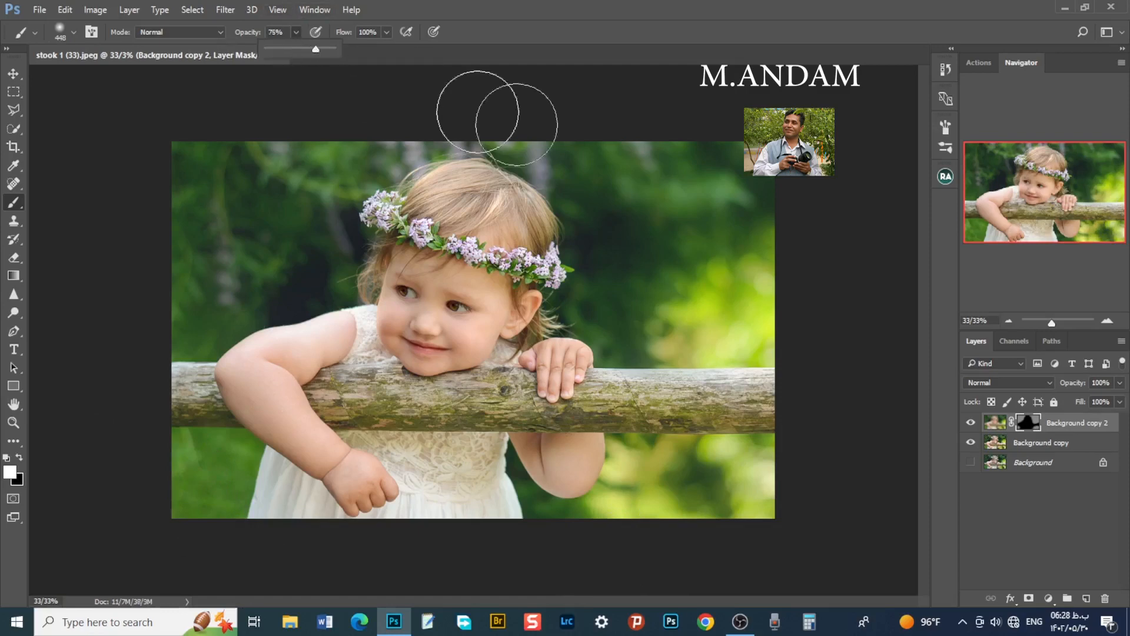
mouse_move(708, 200)
left_mouse_down()
mouse_move(751, 159)
mouse_move(644, 150)
left_mouse_up()
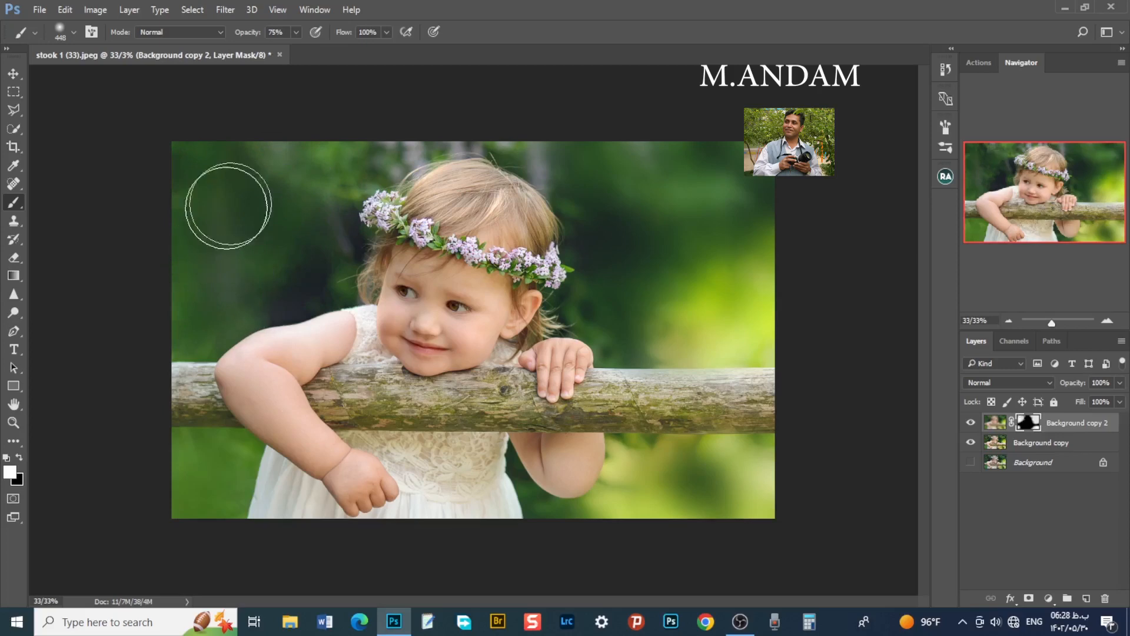
right_click(608, 193)
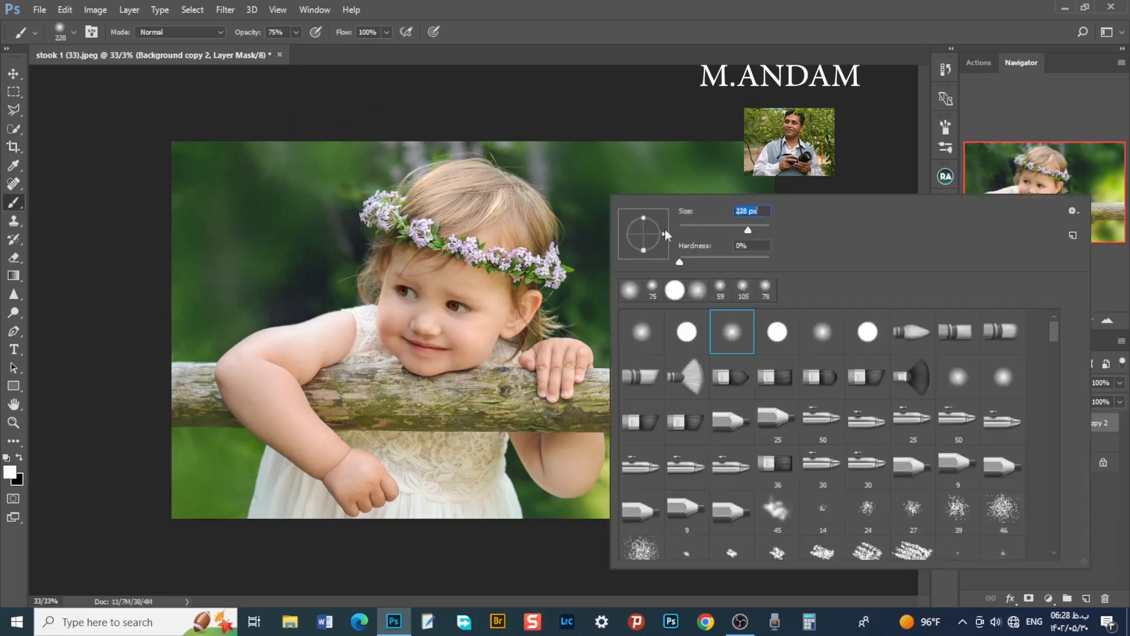
left_click(572, 163)
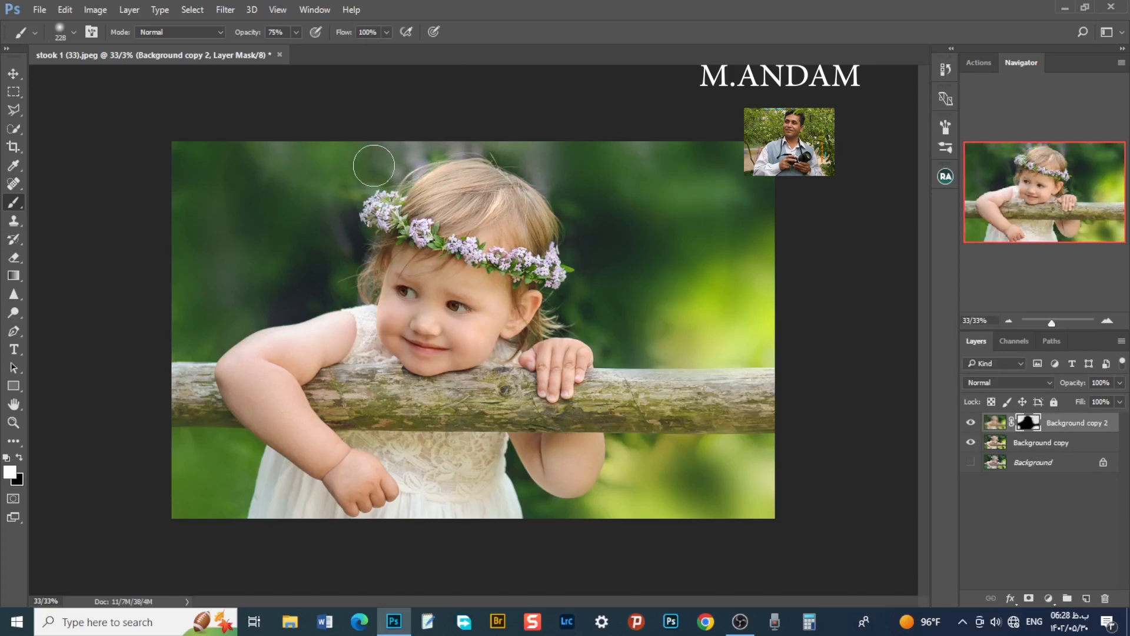
left_click(323, 279)
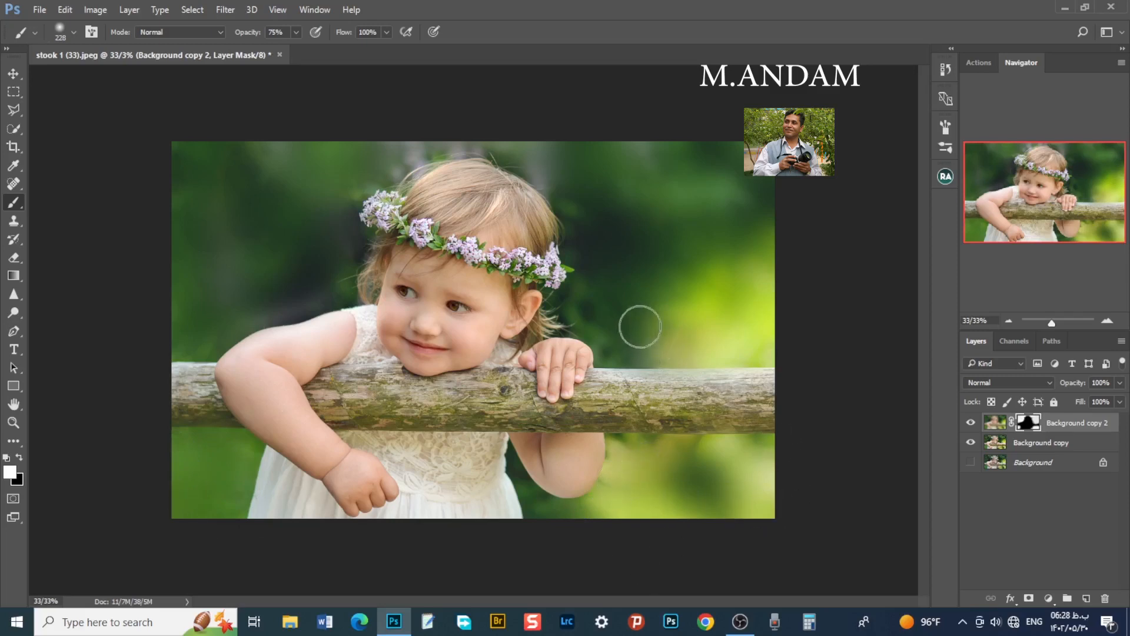
left_click(970, 424)
left_click(970, 422)
left_click(970, 423)
left_click(970, 423)
- Create a new layer above the blurred layer and sample the bright yellow-green from the background foliage
left_click(1086, 598)
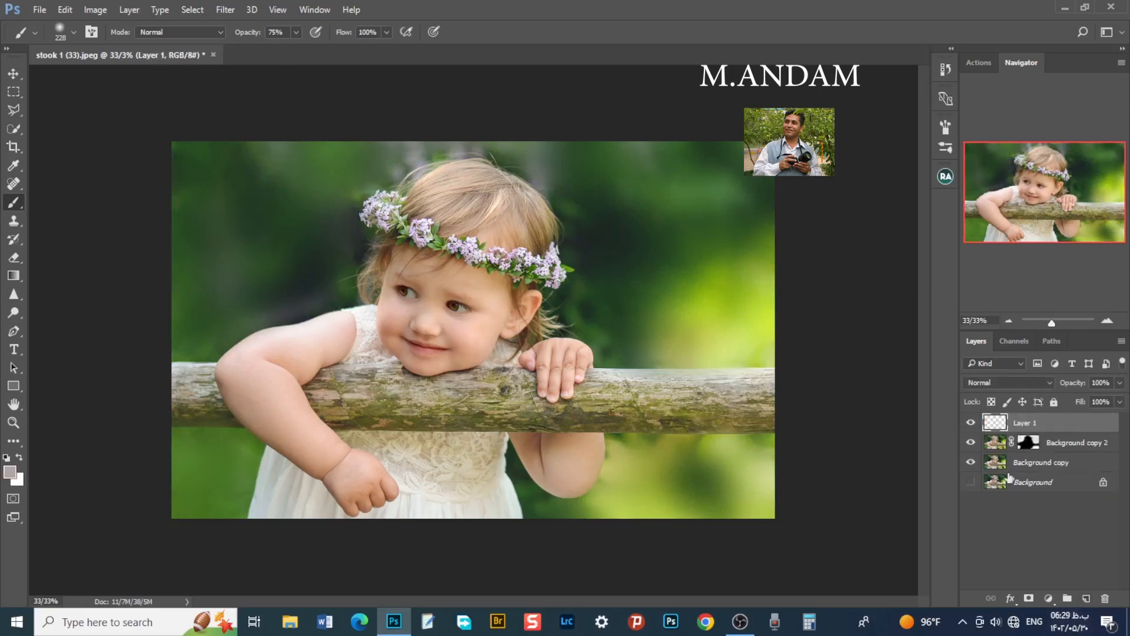
left_click(13, 166)
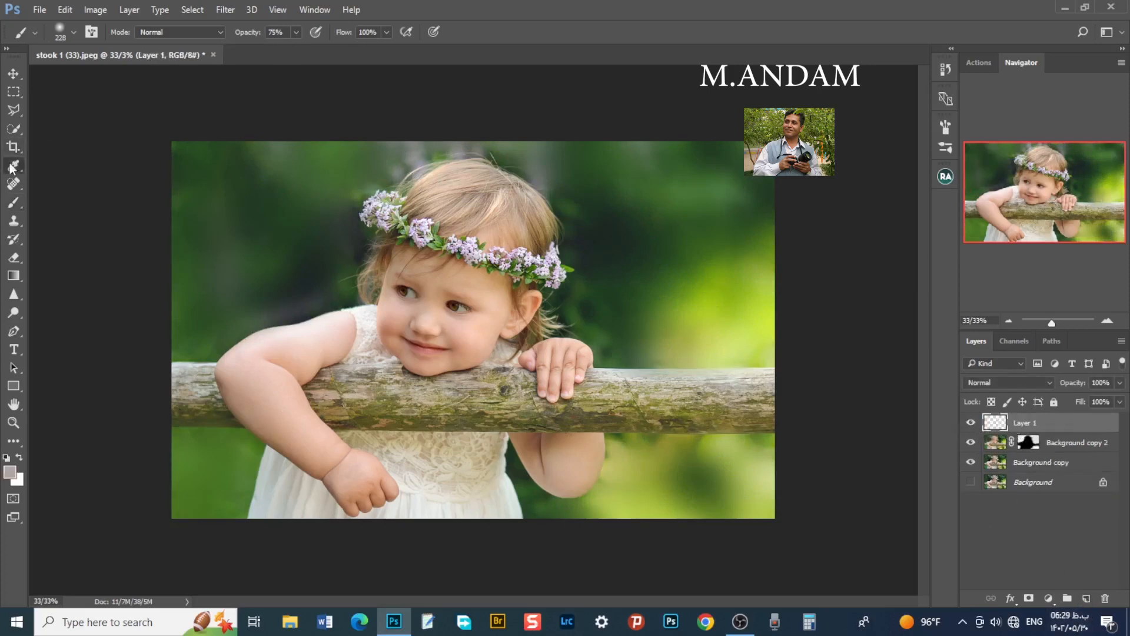
left_click(702, 308)
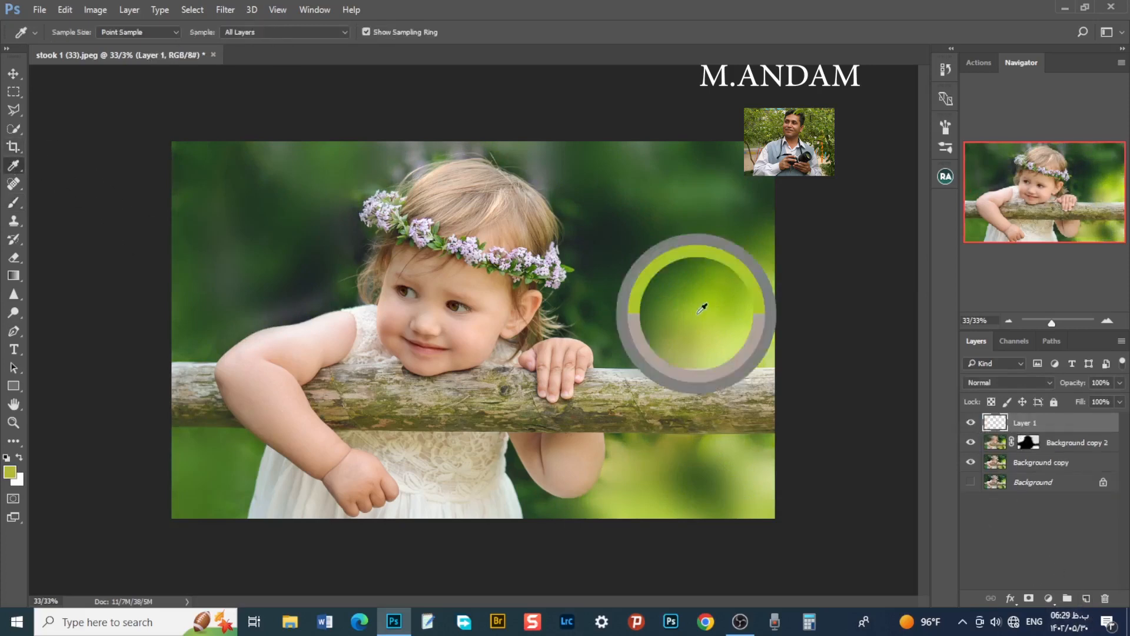
- Paint the sampled green over the dark background right of the girl's head with a 464 px brush at 15% opacity
left_click(13, 202)
left_click(296, 32)
left_click_drag(293, 49, 257, 48)
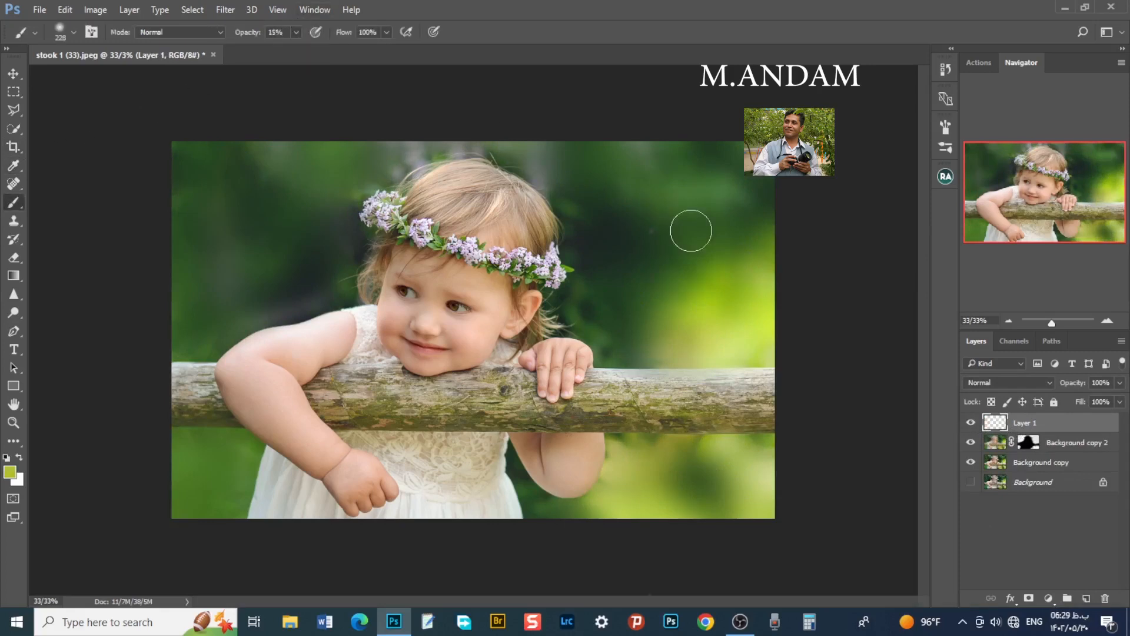
right_click(689, 230)
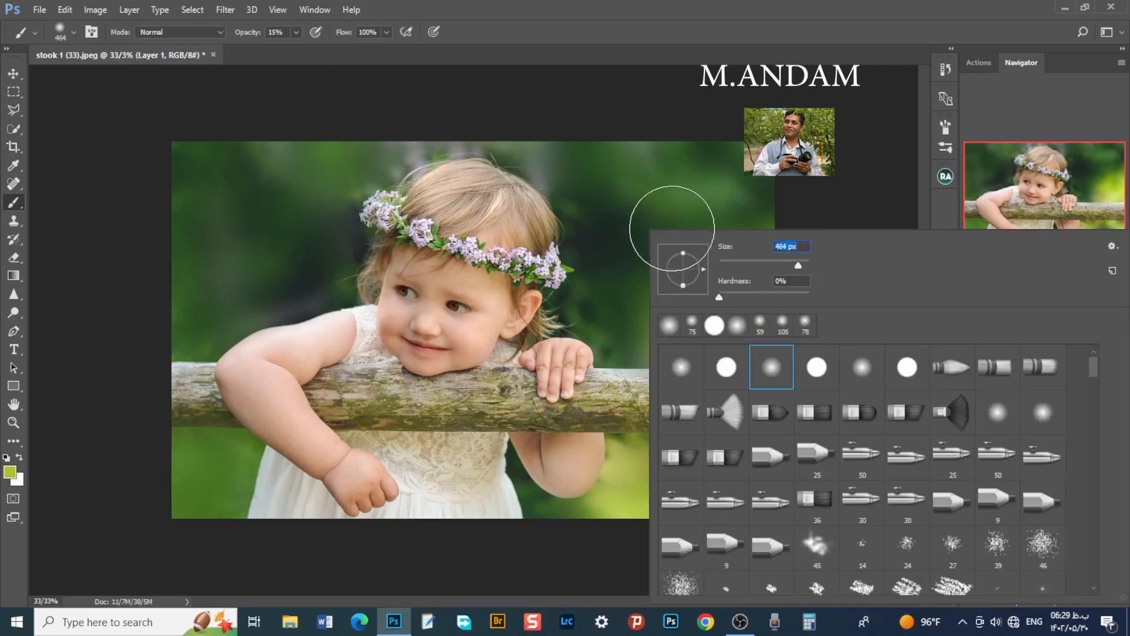
left_click(669, 228)
mouse_move(633, 153)
left_mouse_down()
mouse_move(608, 152)
mouse_move(631, 248)
mouse_move(717, 220)
mouse_move(791, 132)
left_mouse_up()
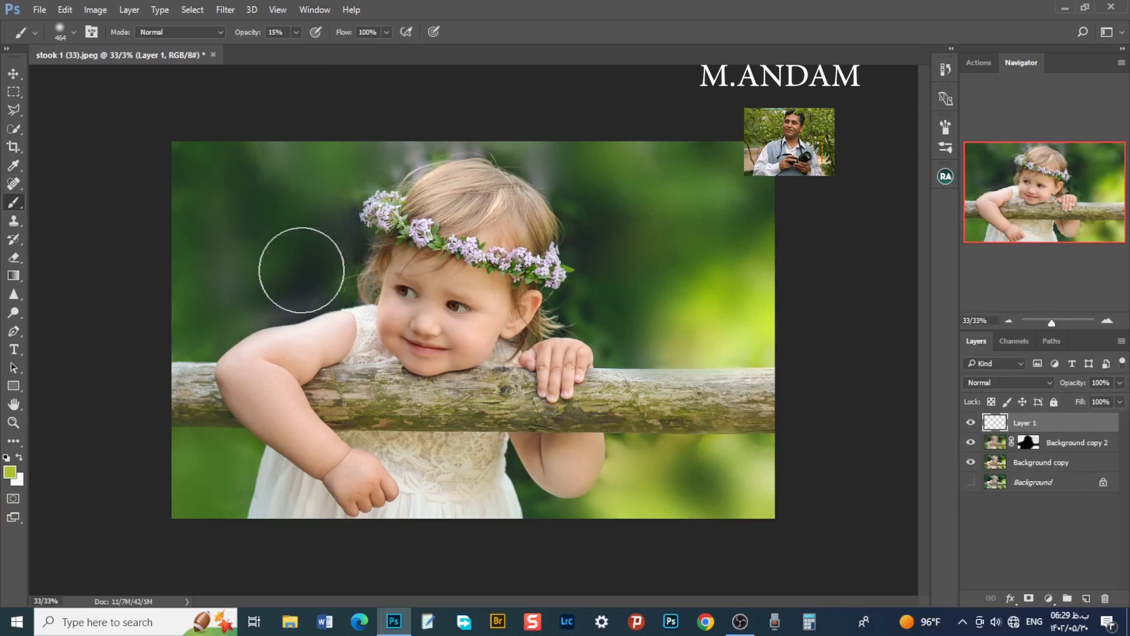
- Lower the brush opacity to 9% and paint the green tint over the dark background left of the girl's head
left_click(295, 32)
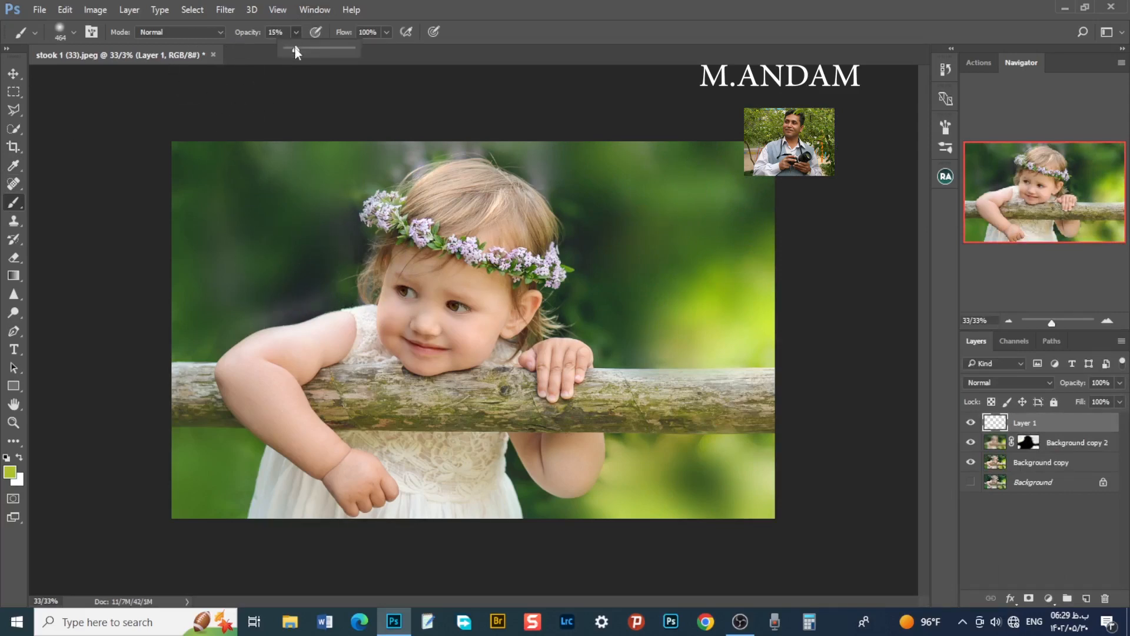
mouse_move(292, 175)
left_mouse_down()
mouse_move(290, 206)
mouse_move(187, 157)
left_mouse_up()
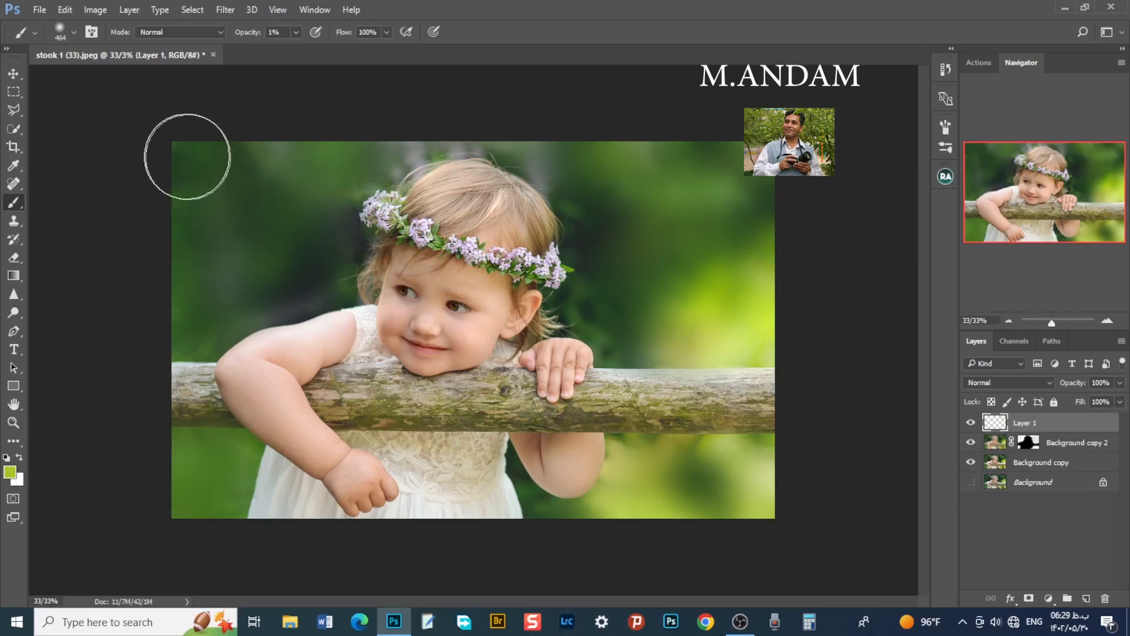
left_click(294, 33)
left_click_drag(295, 44, 302, 45)
mouse_move(294, 164)
left_mouse_down()
mouse_move(268, 153)
mouse_move(197, 178)
mouse_move(249, 194)
mouse_move(276, 260)
mouse_move(254, 241)
mouse_move(221, 270)
mouse_move(204, 204)
mouse_move(270, 115)
mouse_move(339, 134)
mouse_move(289, 128)
mouse_move(189, 242)
mouse_move(170, 311)
mouse_move(200, 237)
mouse_move(277, 214)
mouse_move(243, 167)
mouse_move(257, 110)
mouse_move(318, 104)
mouse_move(282, 166)
left_mouse_up()
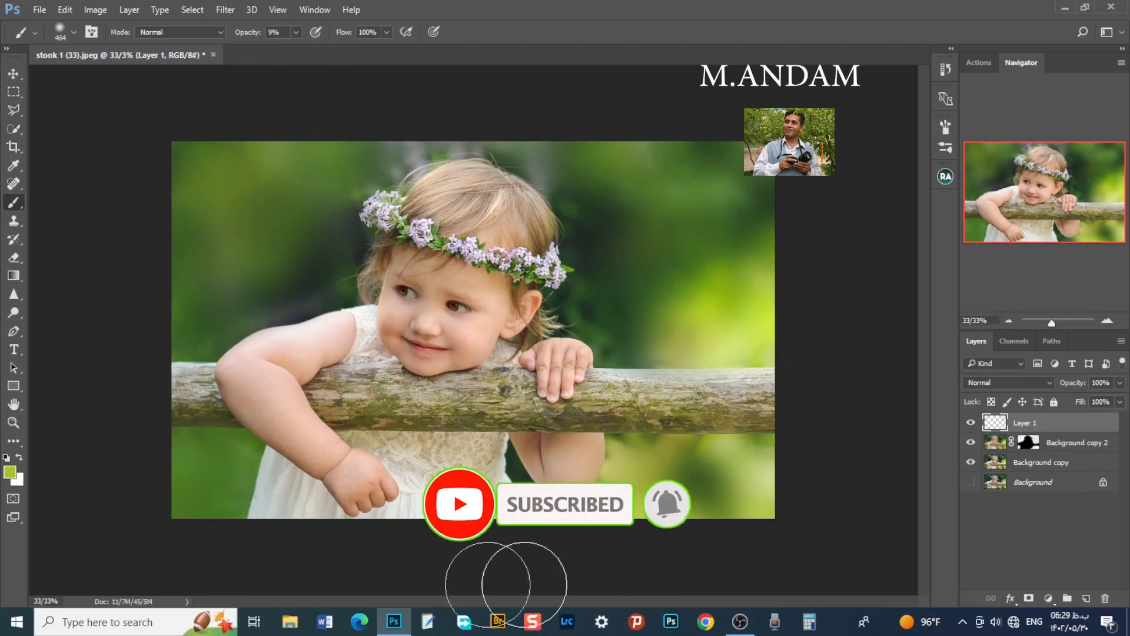
- Compare the image with and without the green paint layer, and reduce that layer's opacity to 88%
left_click(971, 423)
left_click(972, 423)
left_click(1121, 400)
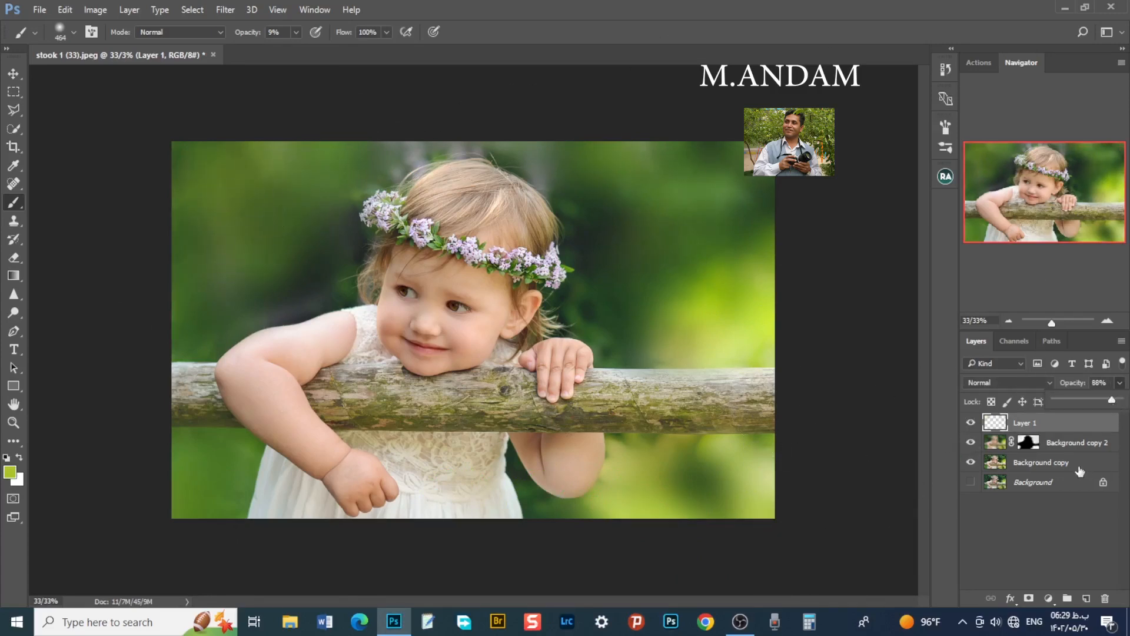
- Merge the green paint layer with the masked Background copy 2 layer and clear the selection around the image
left_click(1004, 450, "ctrl")
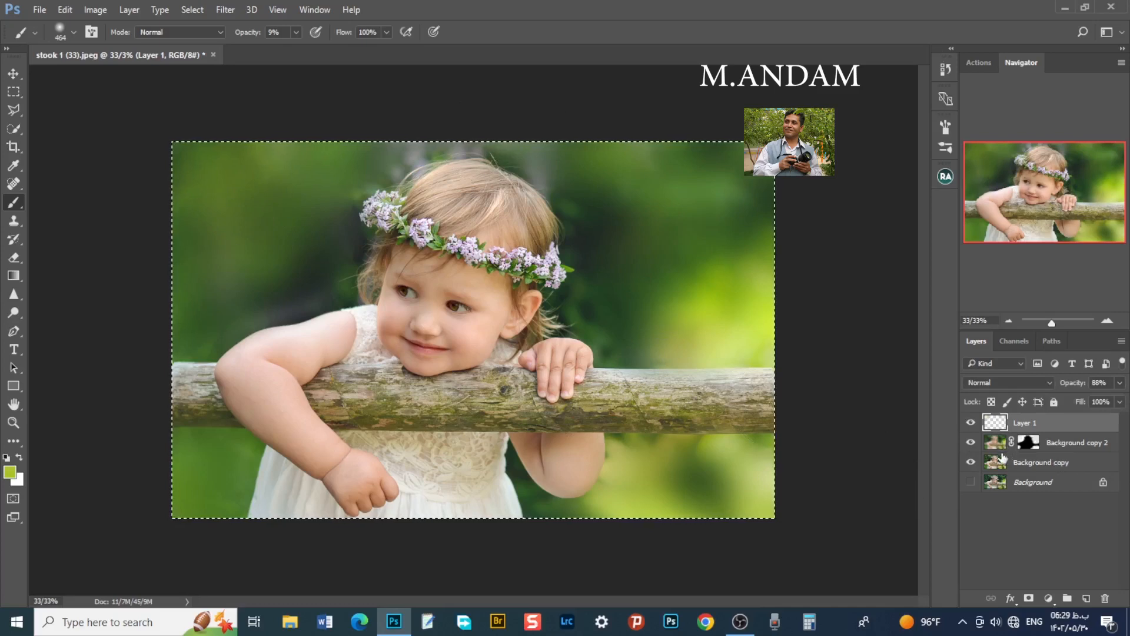
left_click(1066, 450, "ctrl")
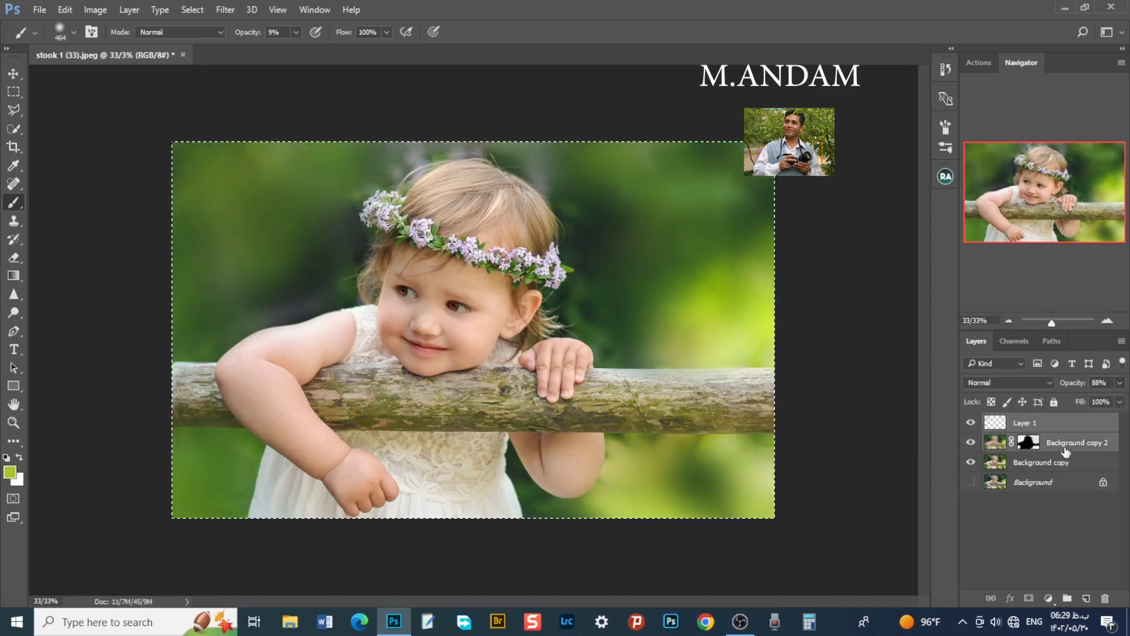
right_click(1066, 450)
left_click(806, 482)
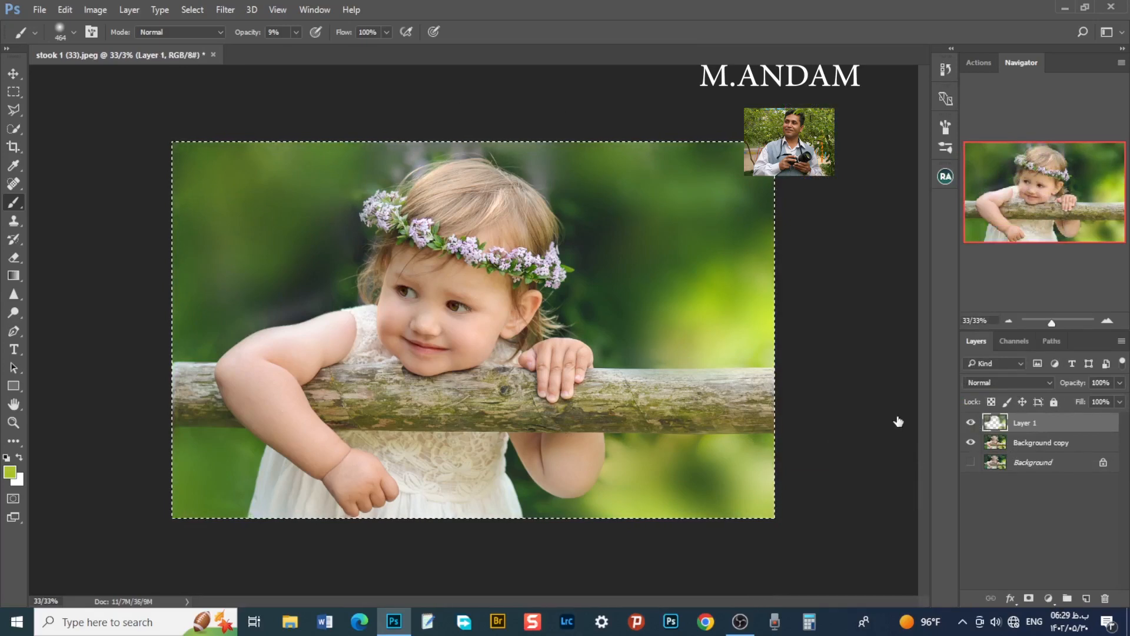
key("ctrl+d")
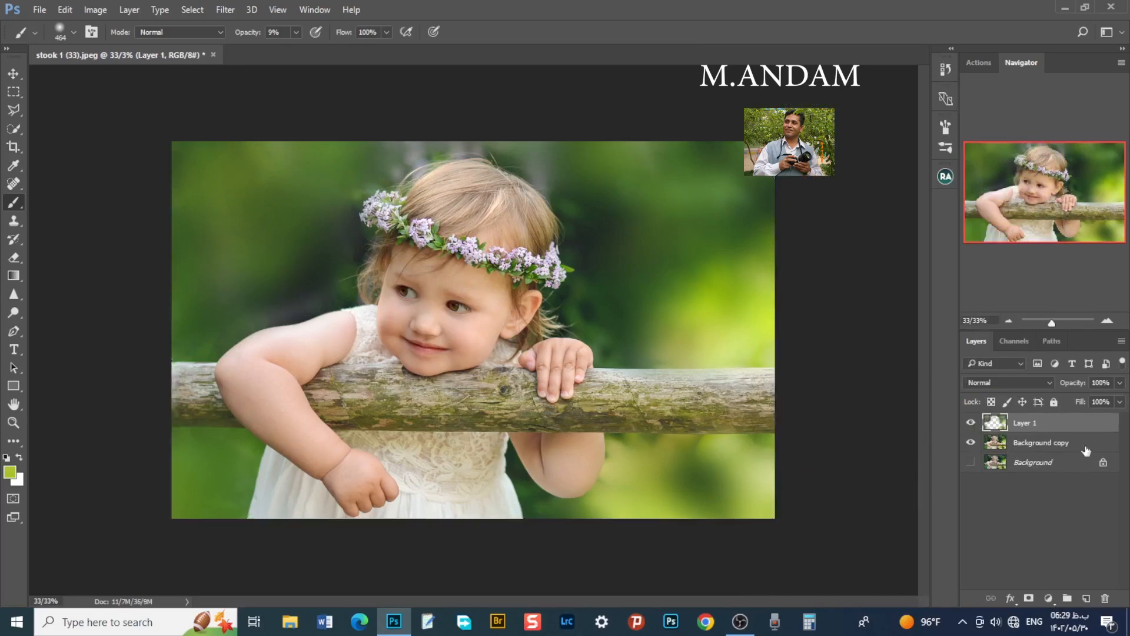
- Merge the combined blur-and-paint layer with the Background copy layer
left_click(1051, 449, "shift")
right_click(1046, 443)
left_click(808, 482)
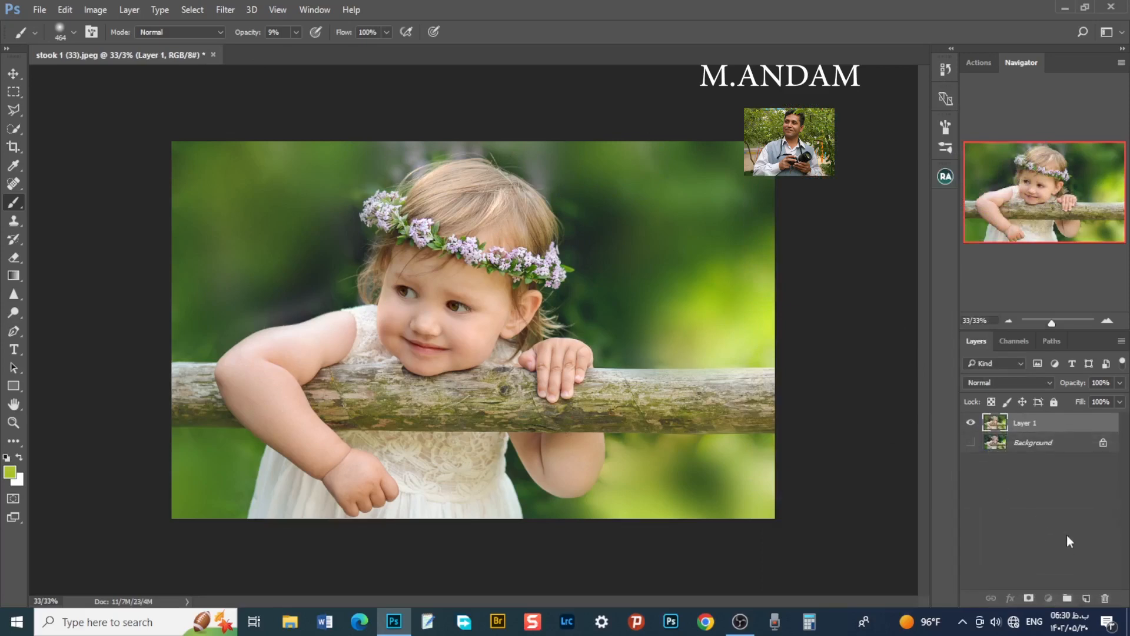
- Duplicate Layer 1 and mark the copy with an orange color label
left_click_drag(1055, 422, 1086, 598)
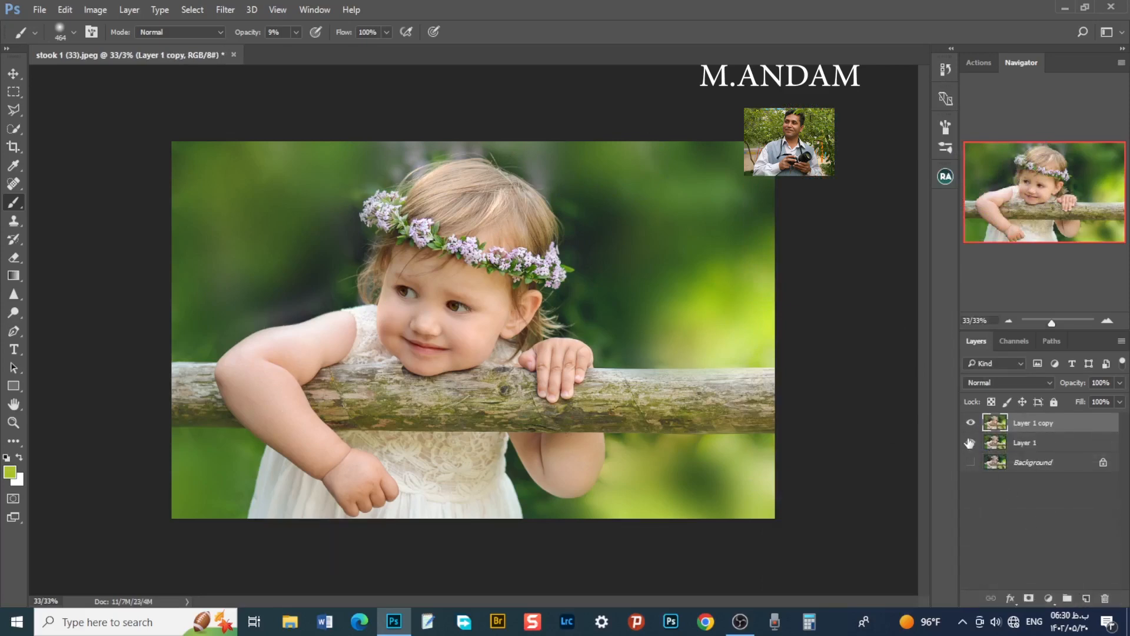
right_click(964, 425)
left_click(991, 499)
- Open the duplicate layer in the Camera Raw Filter and add sharpening and noise reduction in its detail settings
left_click(288, 7)
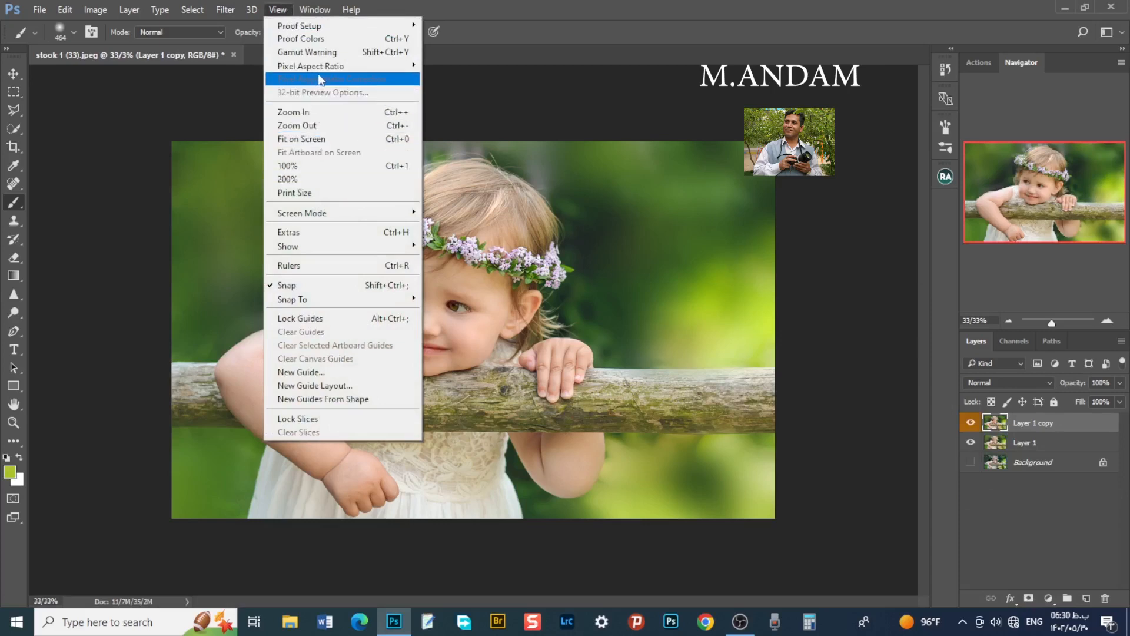
mouse_move(226, 9)
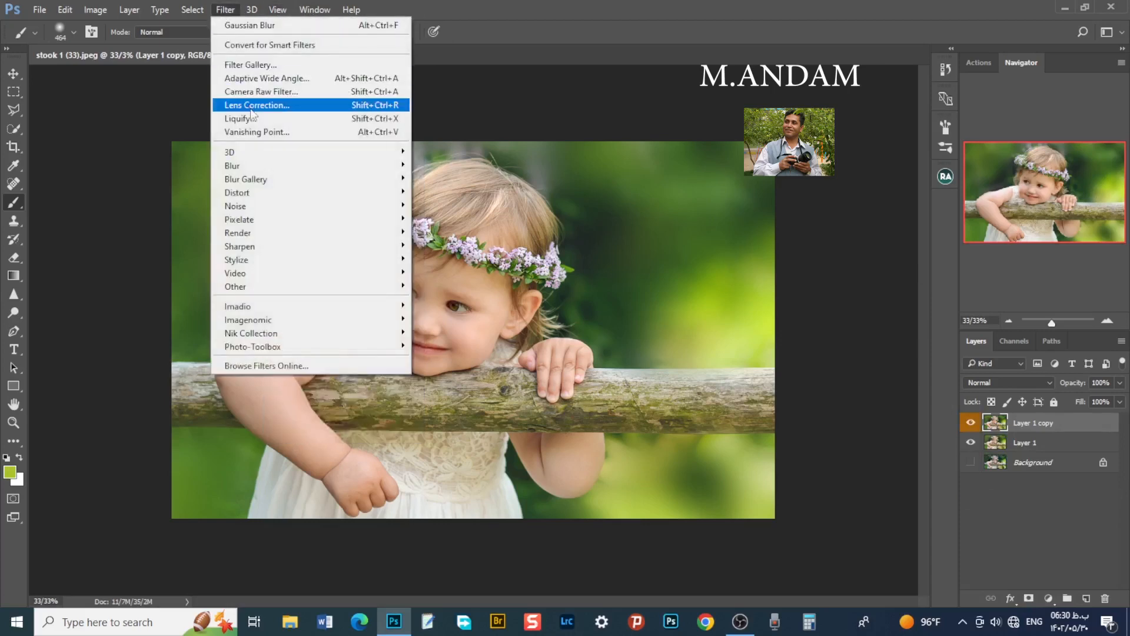
left_click(262, 92)
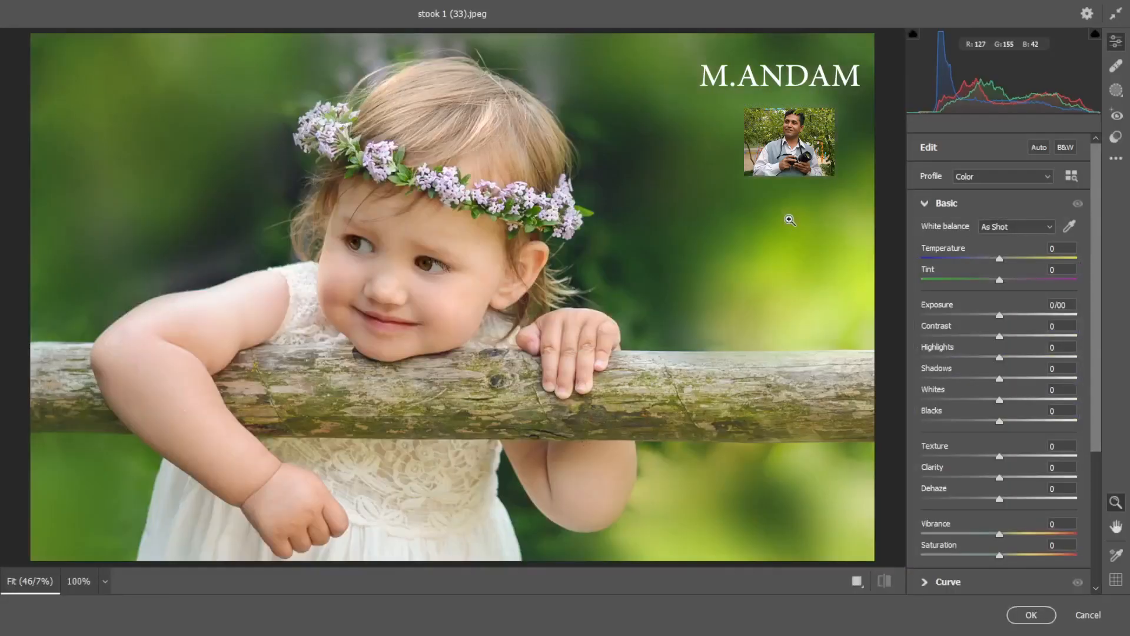
left_click(923, 206)
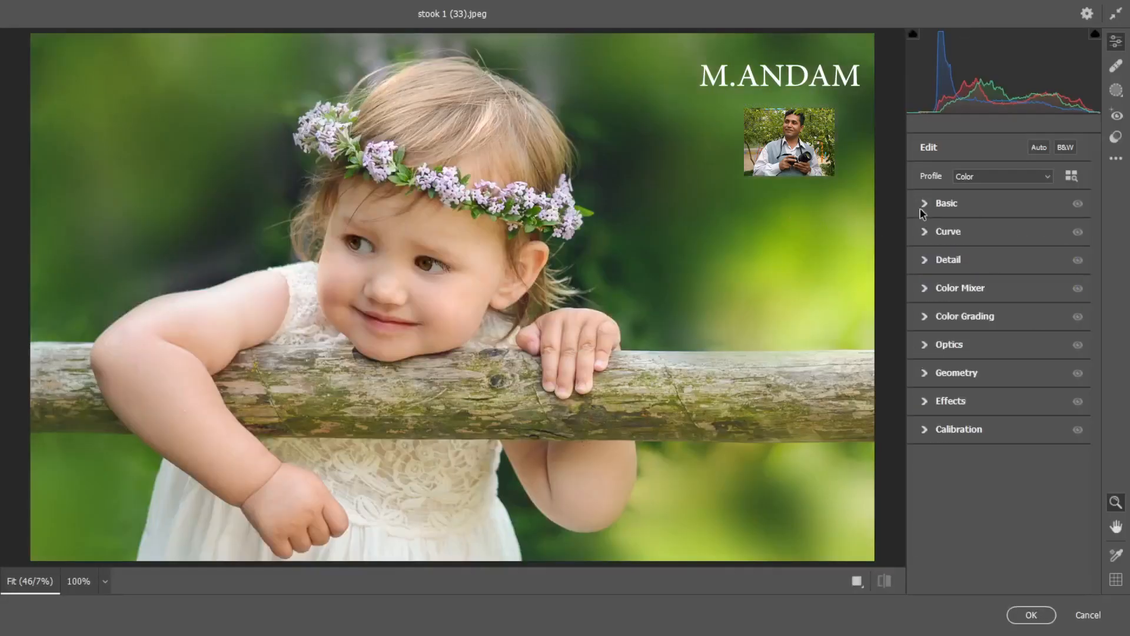
left_click(930, 261)
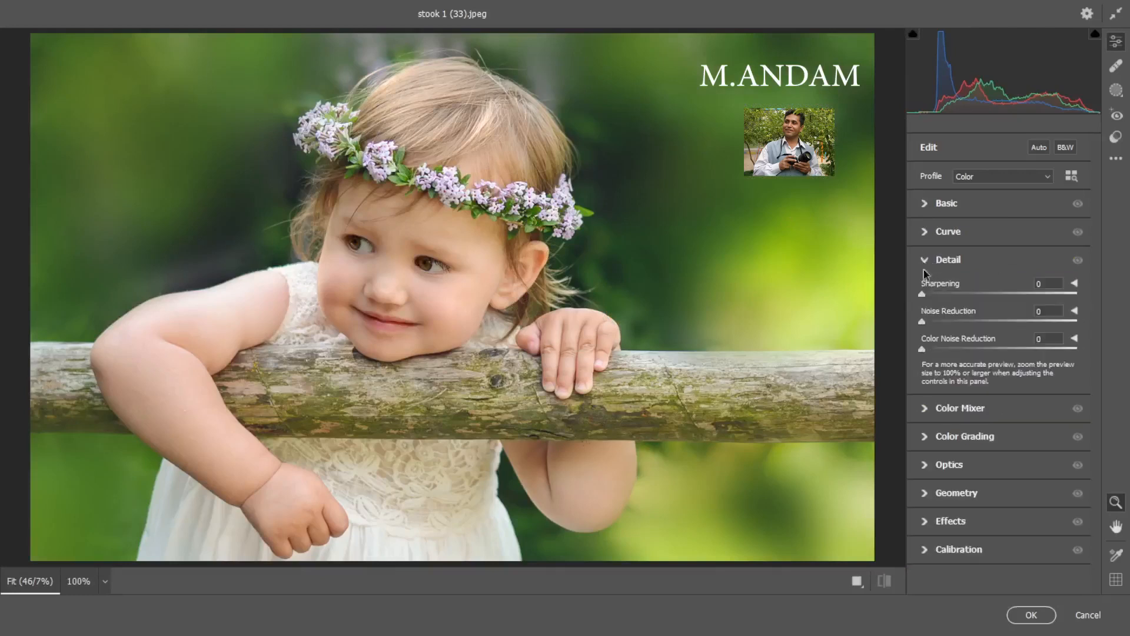
left_click_drag(923, 295, 1007, 293)
left_click_drag(921, 321, 951, 348)
left_click(925, 262)
- Shape a gentle S-curve with points at 130/127, 69/57 and 189/195, and apply the Camera Raw adjustments
left_click(925, 232)
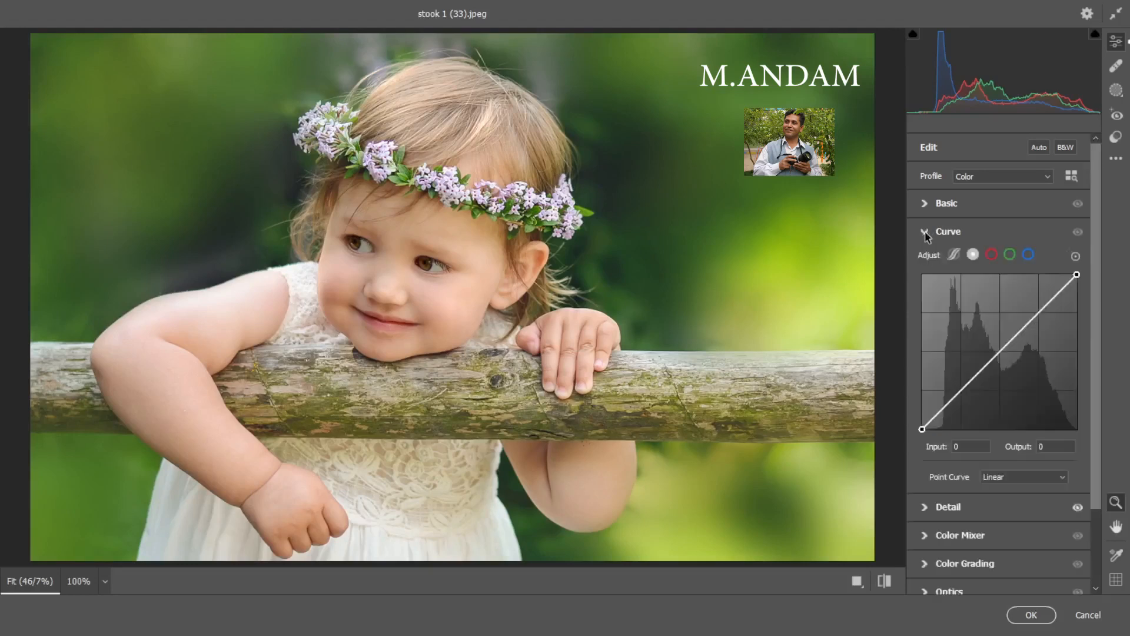
left_click(1001, 351)
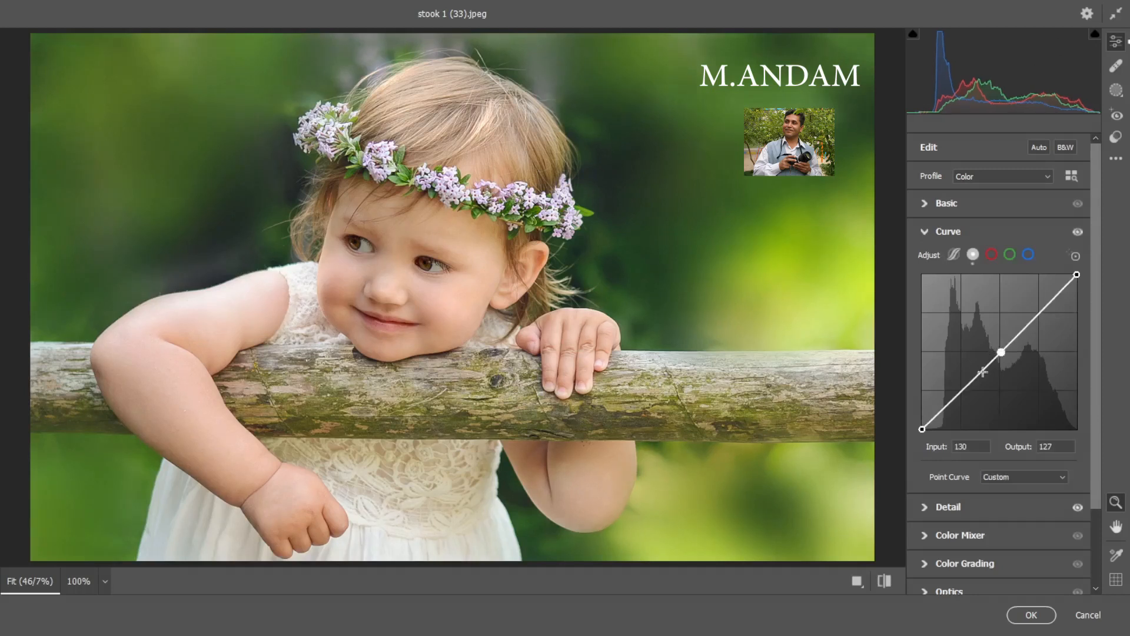
left_click_drag(963, 393, 963, 395)
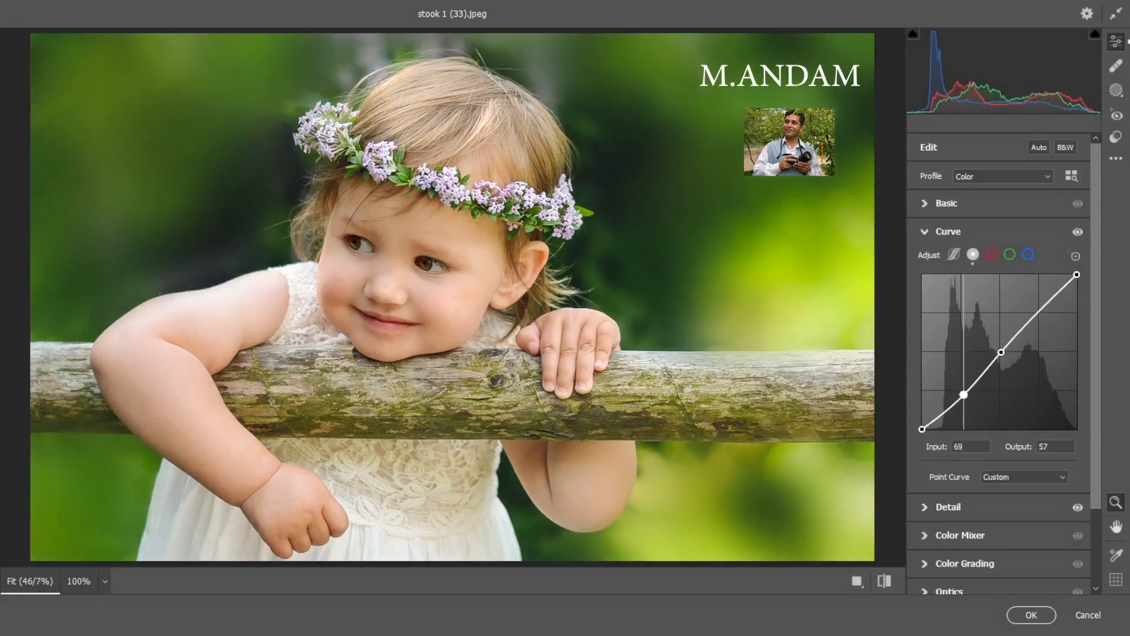
left_click_drag(1036, 316, 1036, 310)
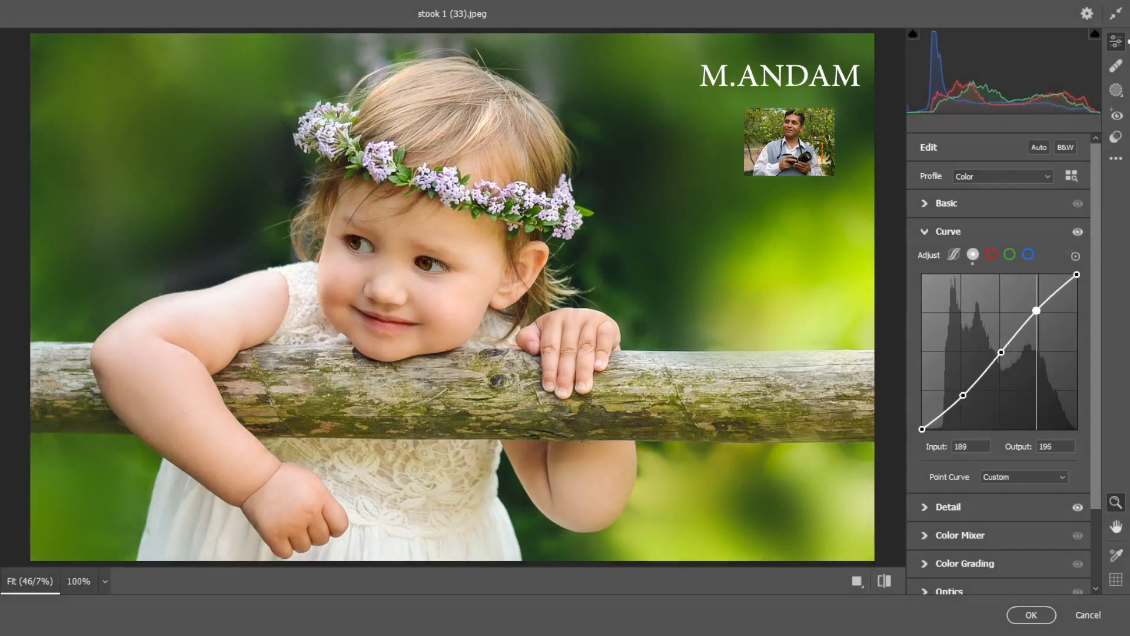
left_click(923, 233)
left_click(1029, 615)
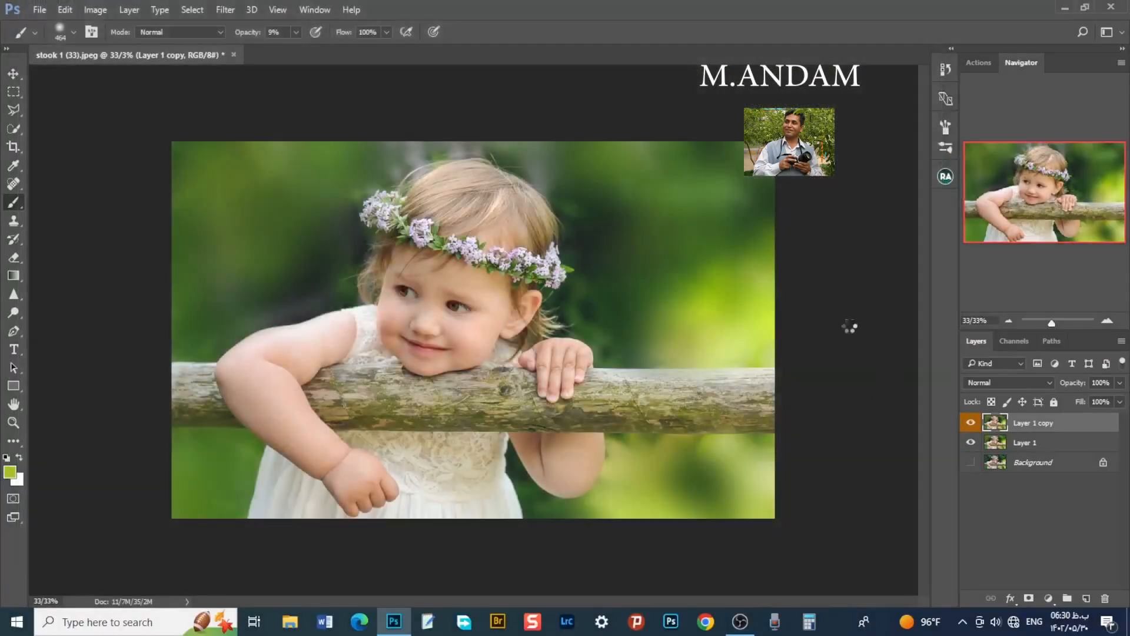
- Compare the portrait with and without the Camera Raw layer, and duplicate Layer 1 copy
left_click(970, 424)
left_click(970, 424)
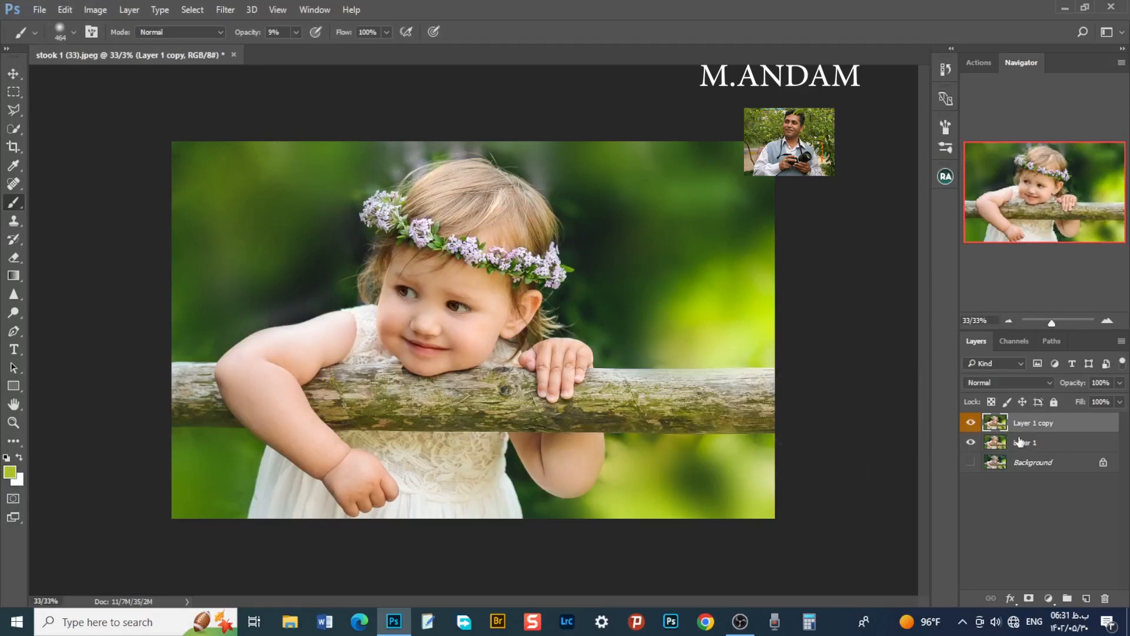
left_click_drag(1034, 424, 1086, 598)
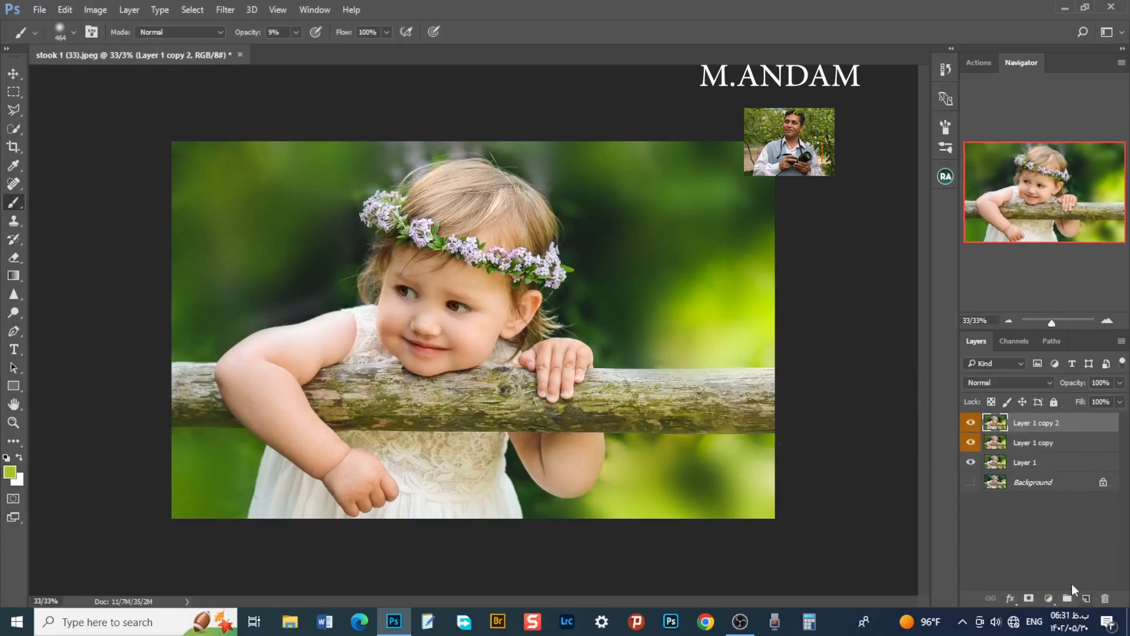
- Open the orange-brown leaf photo whose file name ends in 5918974 from folder a inside PIC on drive J
left_click(40, 10)
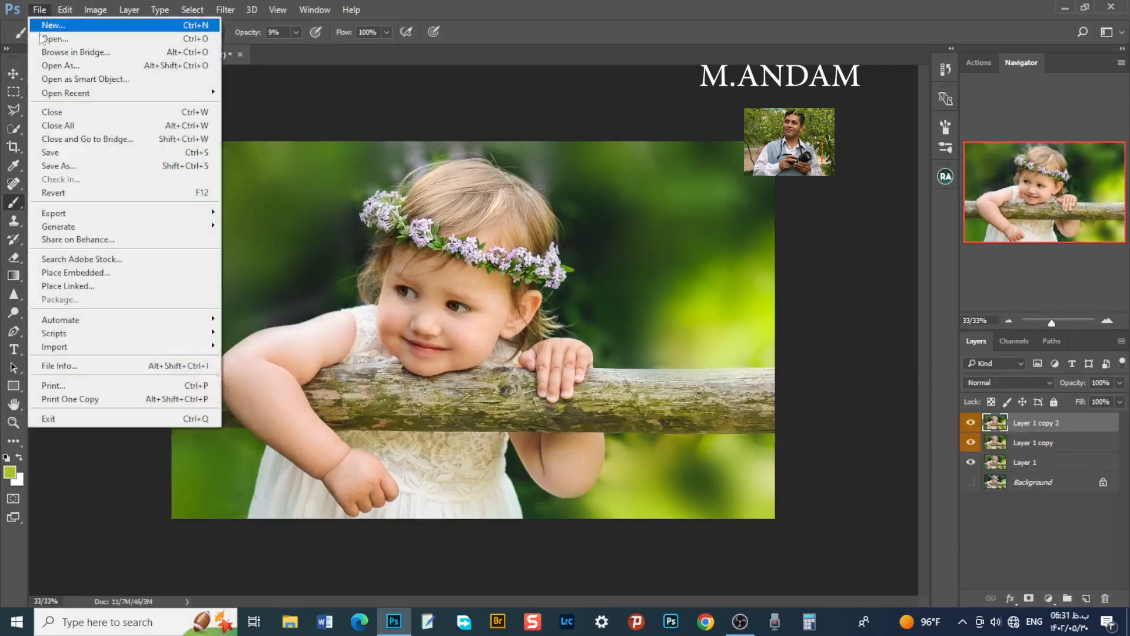
left_click(47, 37)
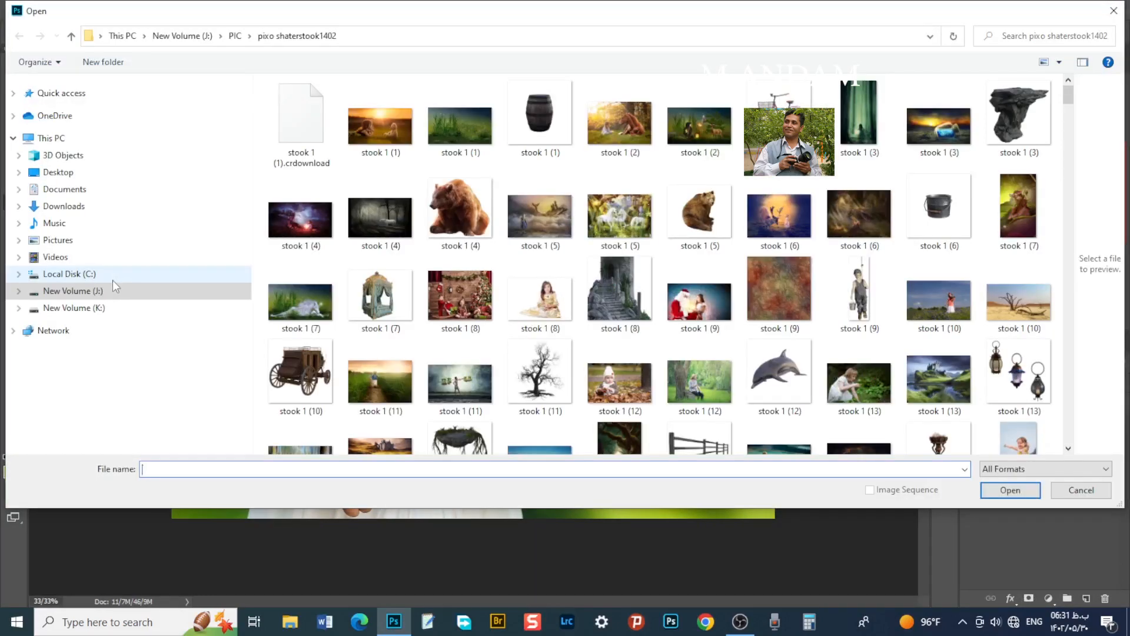
scroll(519, 257, "down", 6)
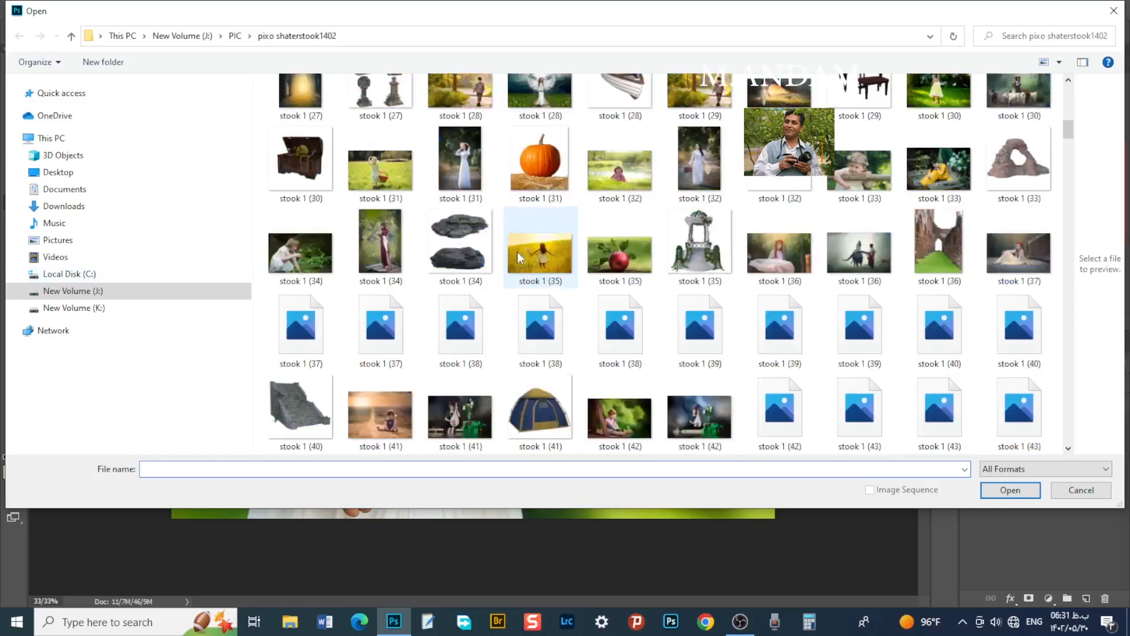
scroll(519, 257, "down", 7)
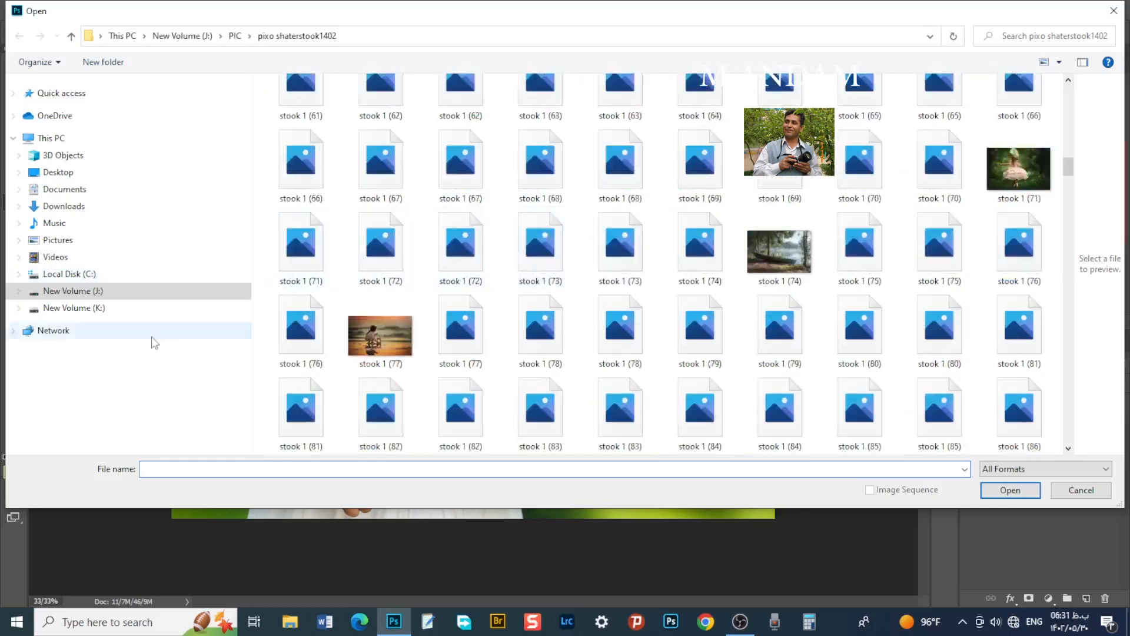
left_click(105, 297)
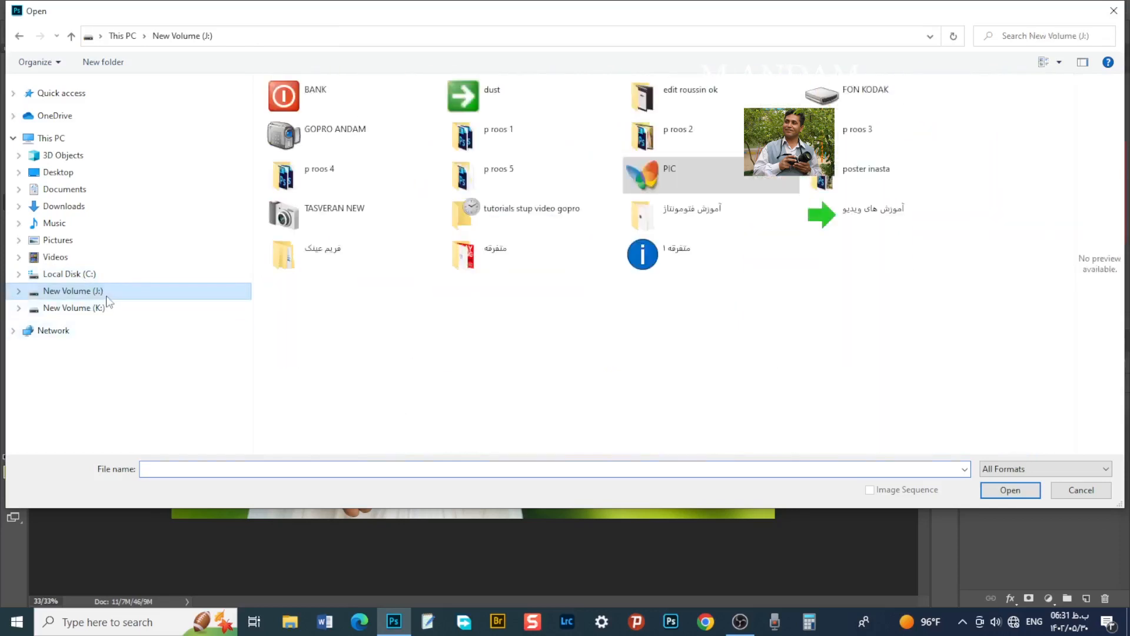
double_click(660, 176)
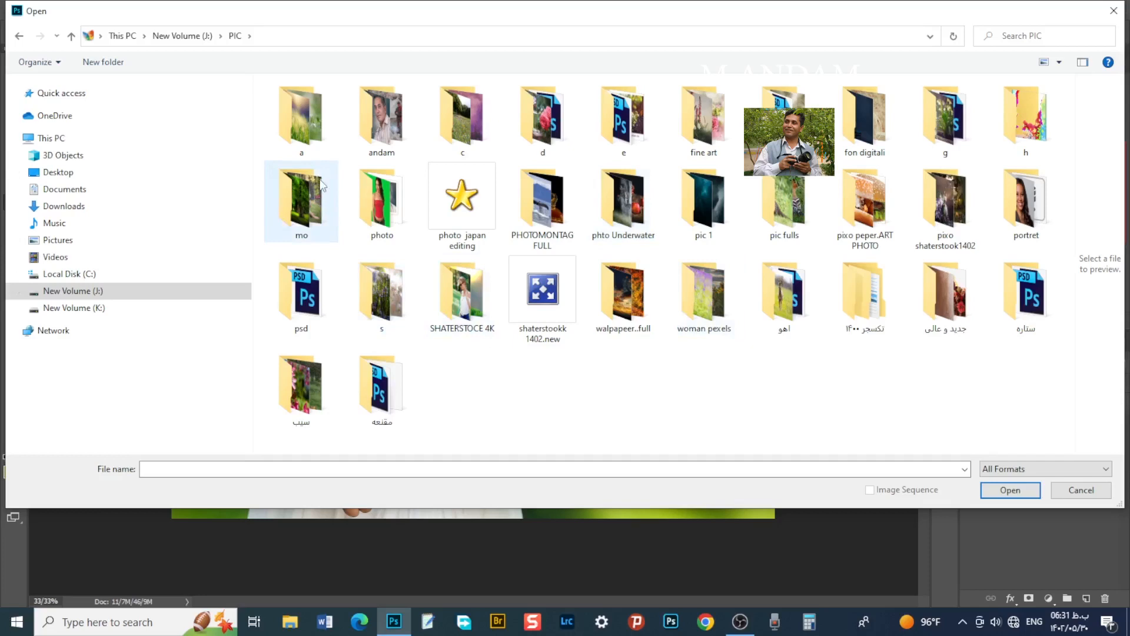
left_click(300, 136)
double_click(299, 133)
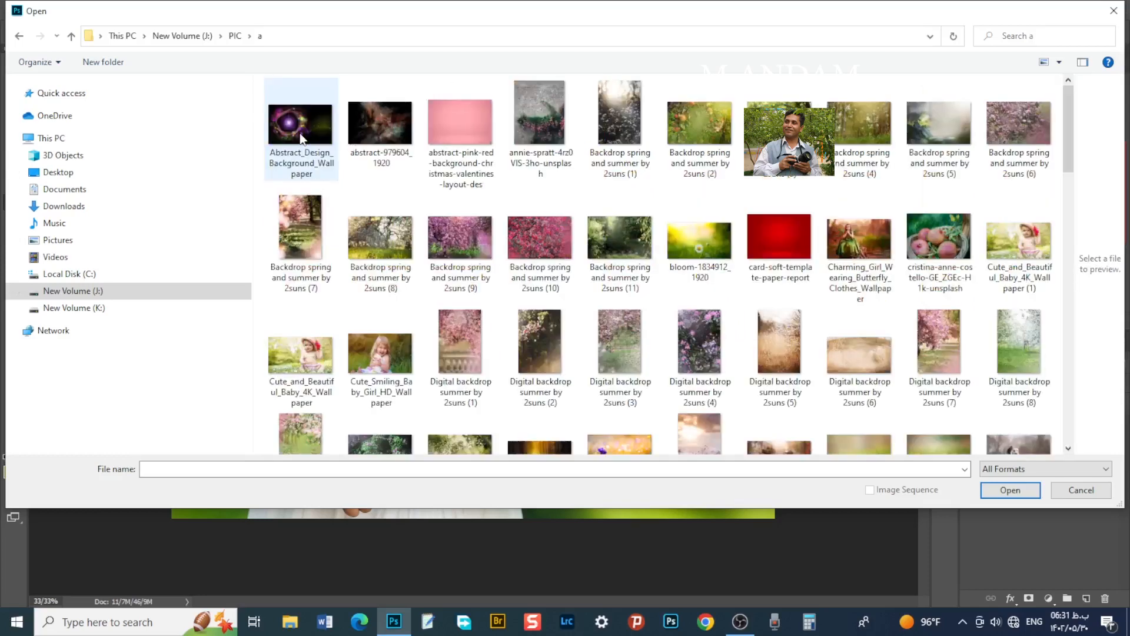
scroll(560, 370, "down", 10)
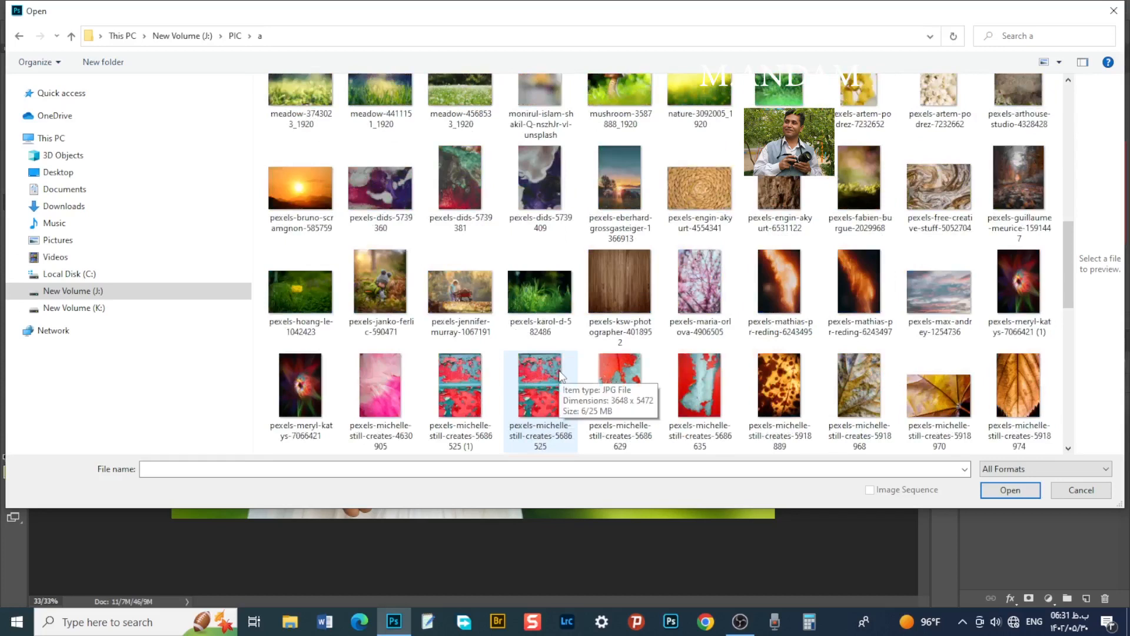
left_click(1012, 399)
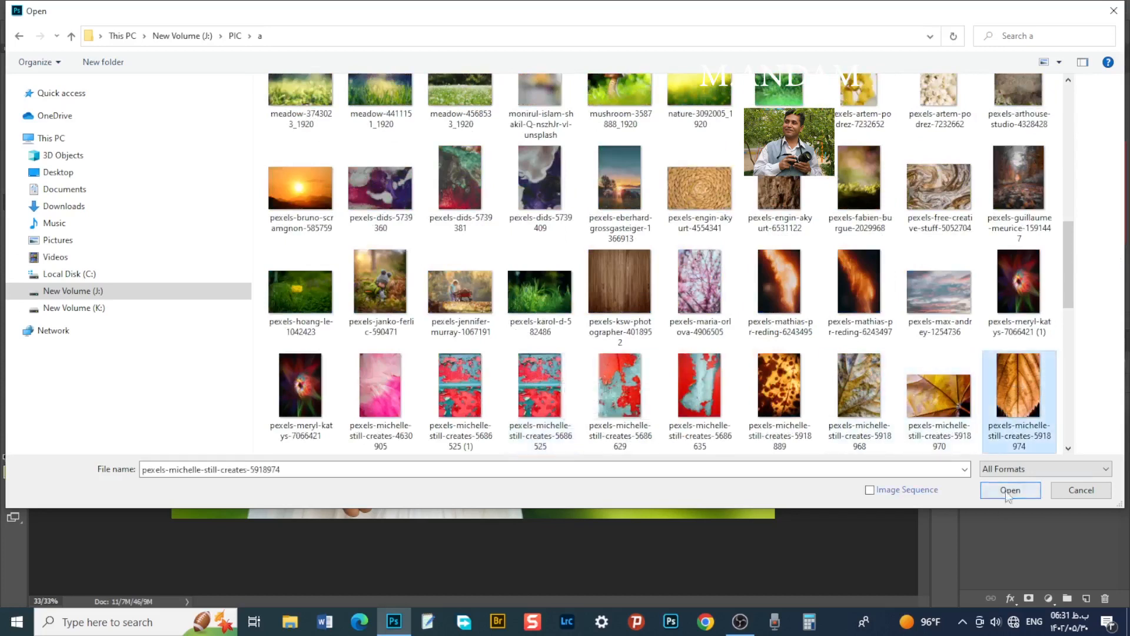
left_click(1008, 493)
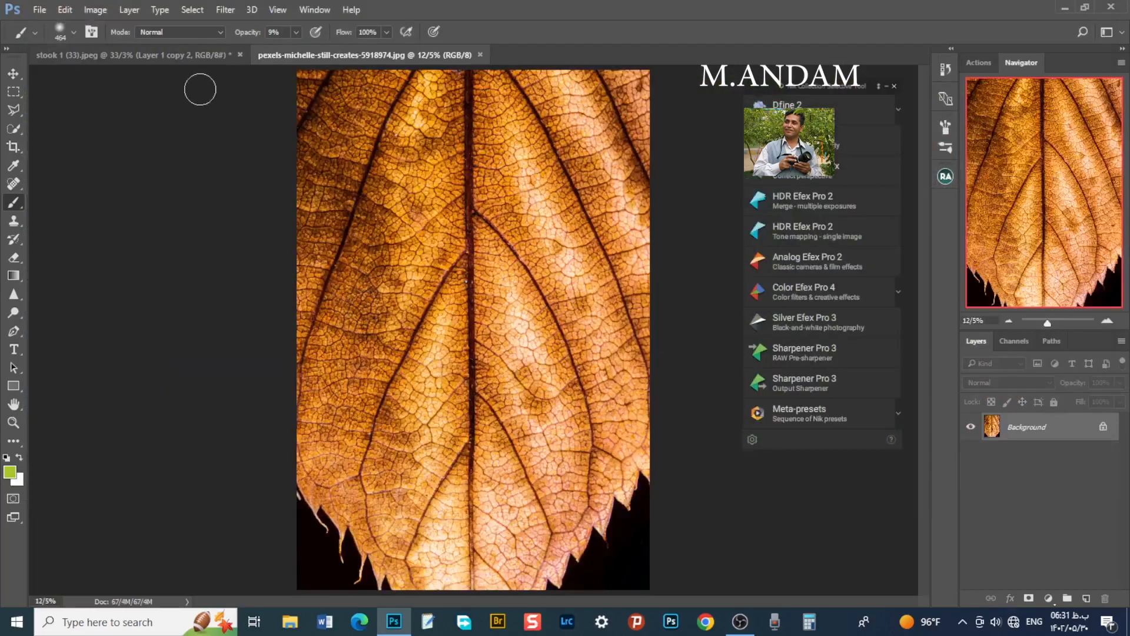
- Close the Nik Collection window and blur the leaf photo with a Gaussian Blur radius of 401.3 pixels
left_click(225, 10)
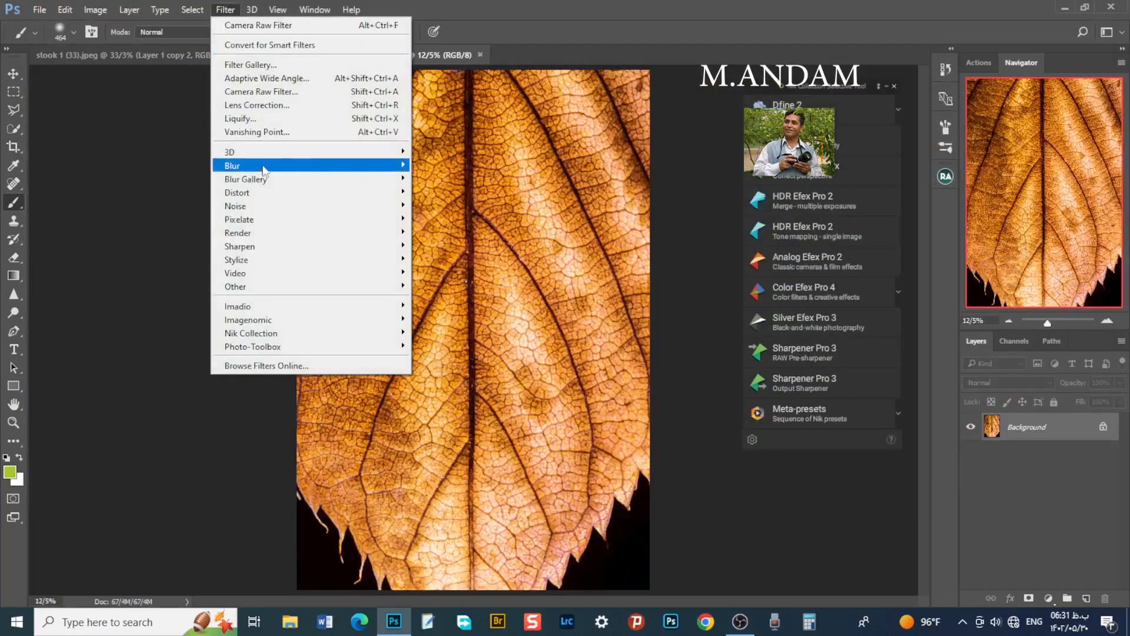
mouse_move(262, 166)
left_click(449, 218)
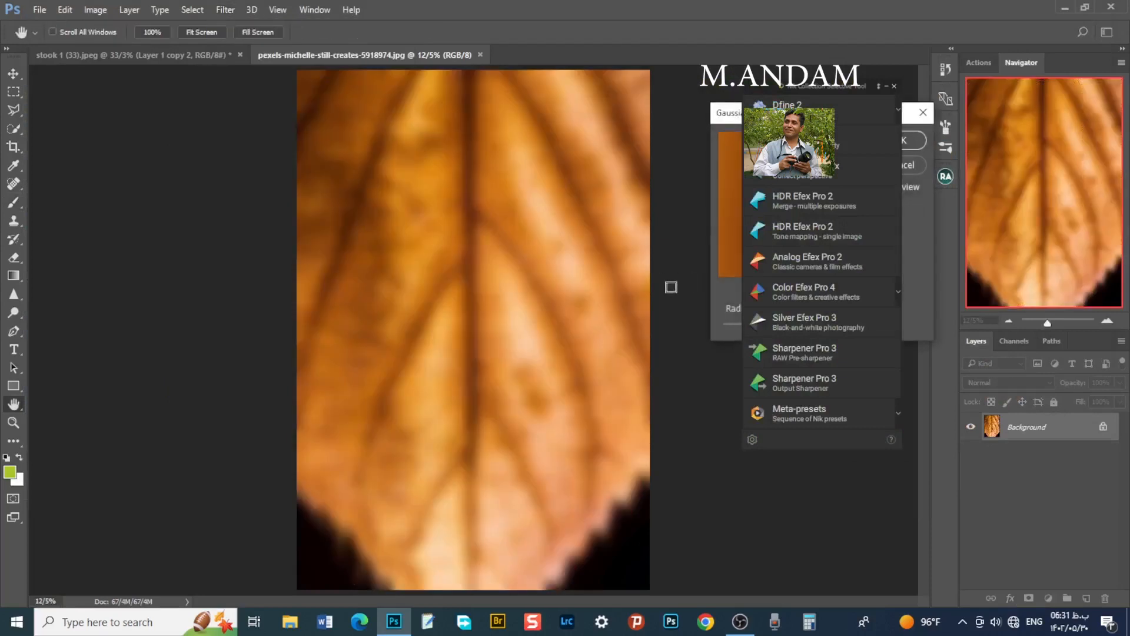
left_click(893, 86)
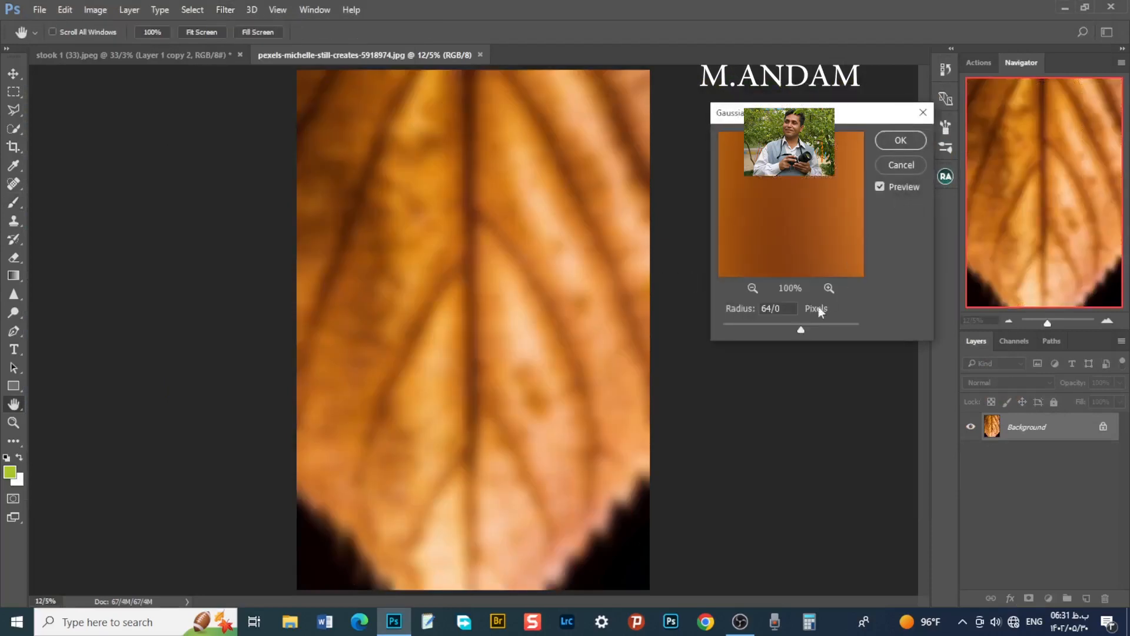
left_click_drag(801, 329, 841, 328)
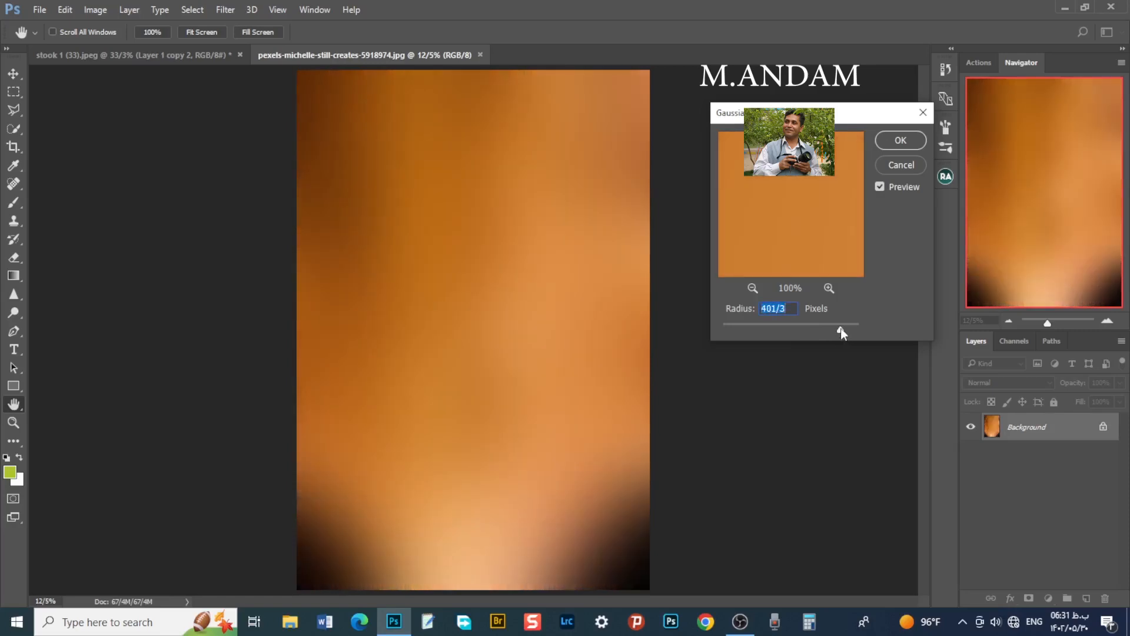
left_click(901, 141)
key("b")
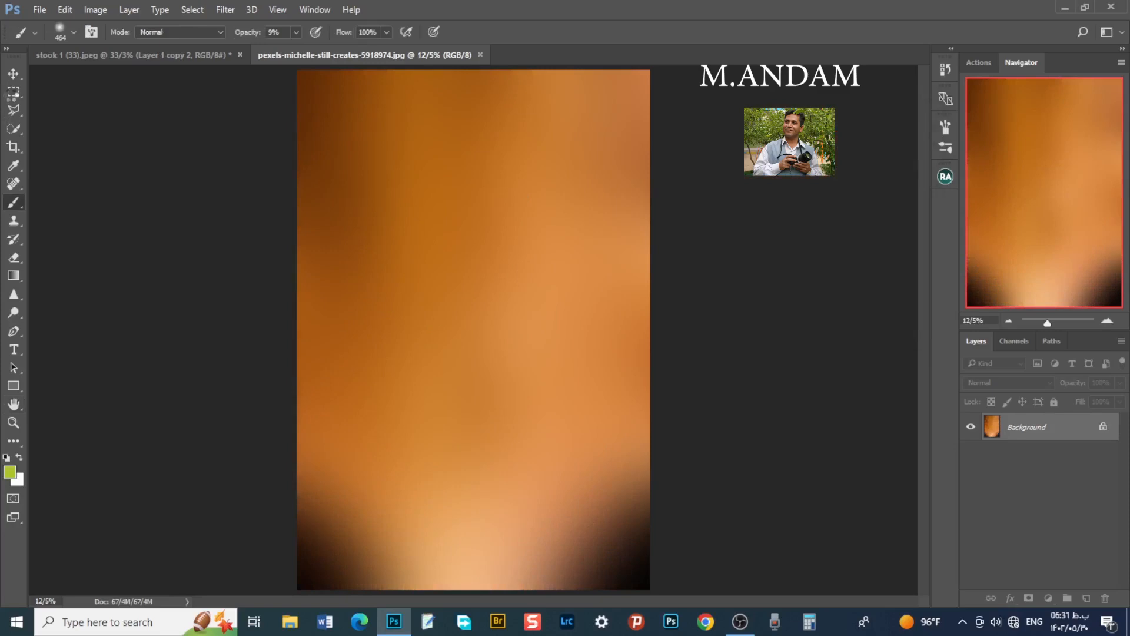
- Move the upper part of the blurred leaf texture, about 141 × 173 cm, into the portrait document and close the leaf photo
left_click(13, 92)
left_click_drag(653, 66, 294, 503)
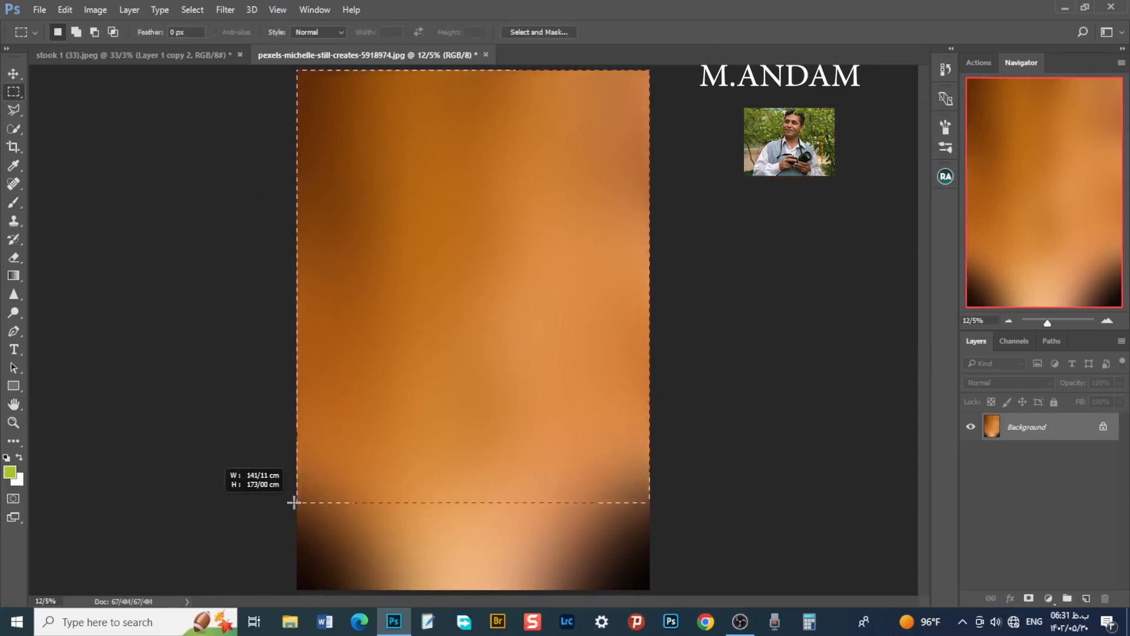
left_click(14, 74)
left_click_drag(481, 277, 172, 109)
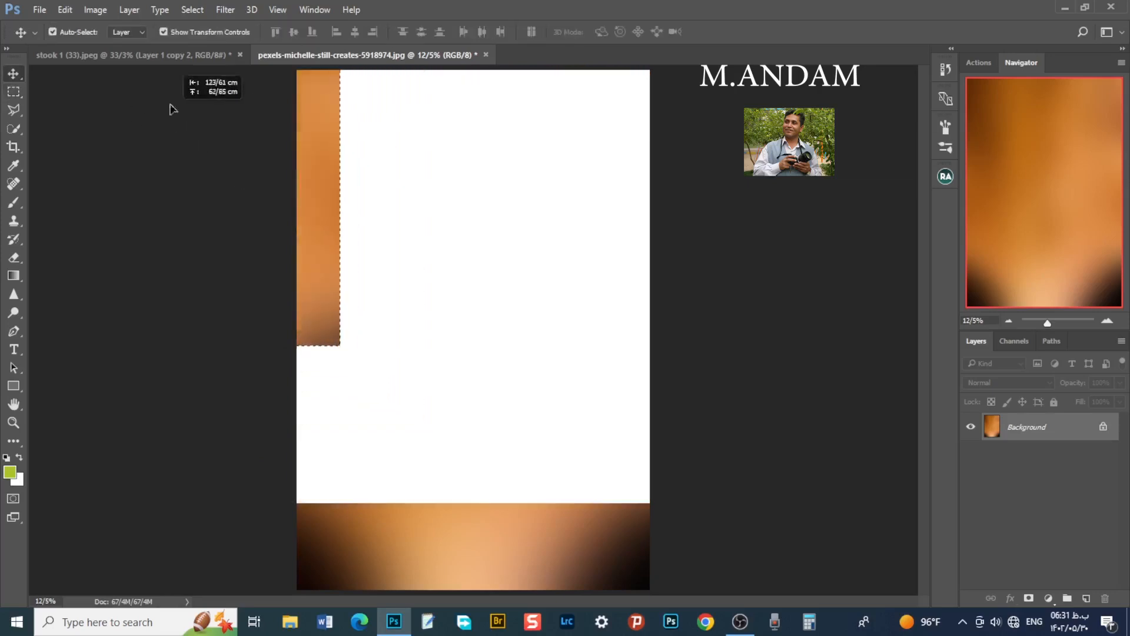
left_click(156, 55)
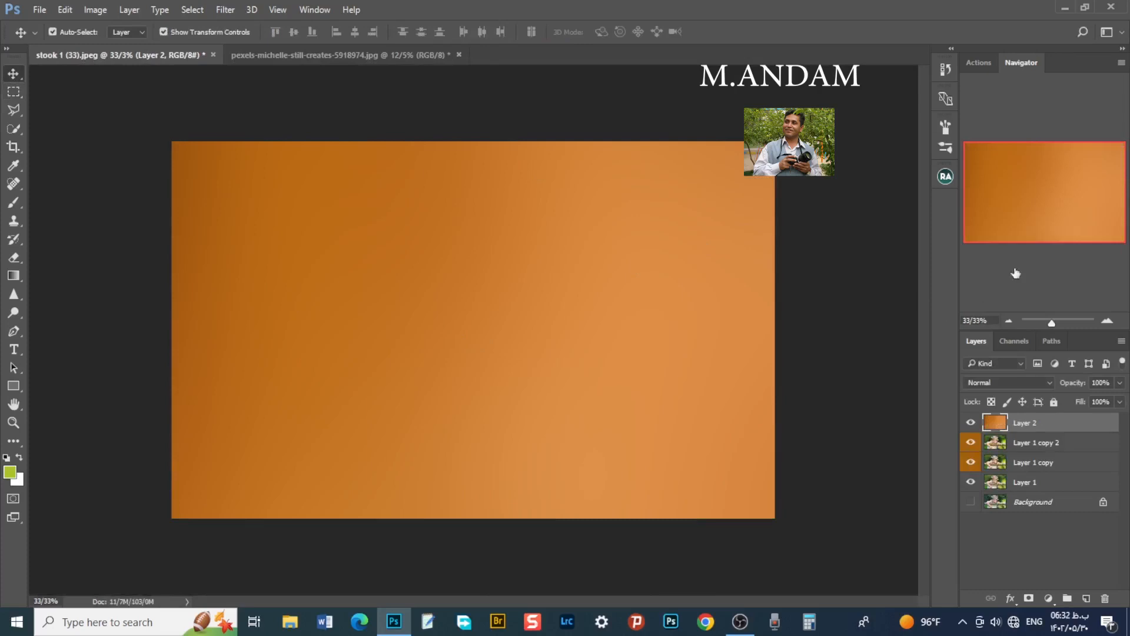
left_click(1008, 321)
left_click(1008, 321)
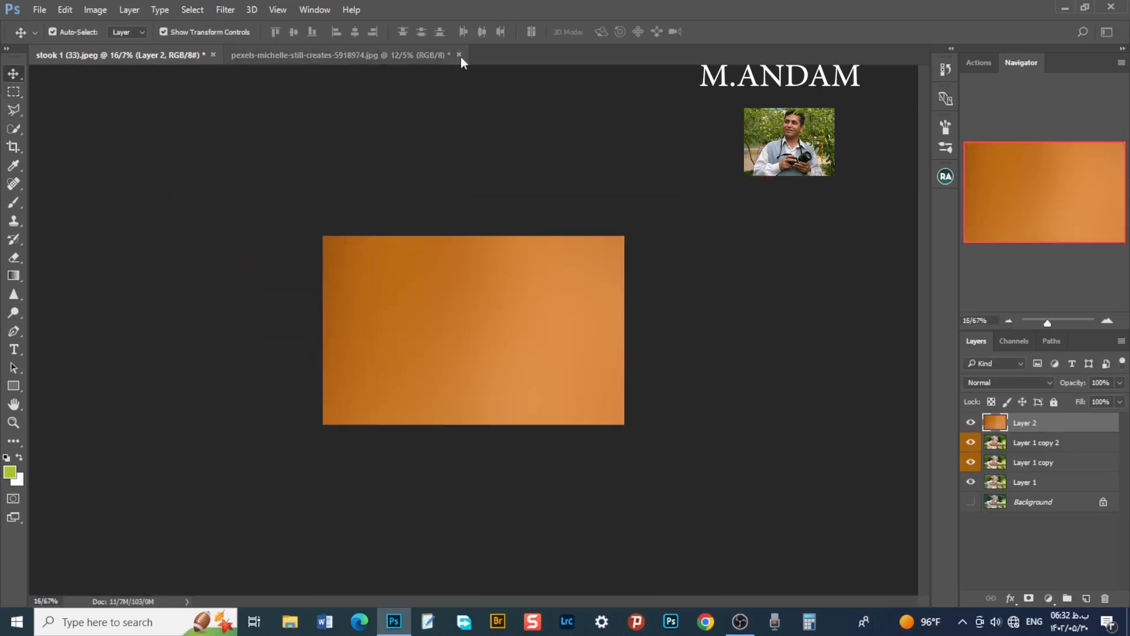
left_click(459, 55)
left_click(566, 240)
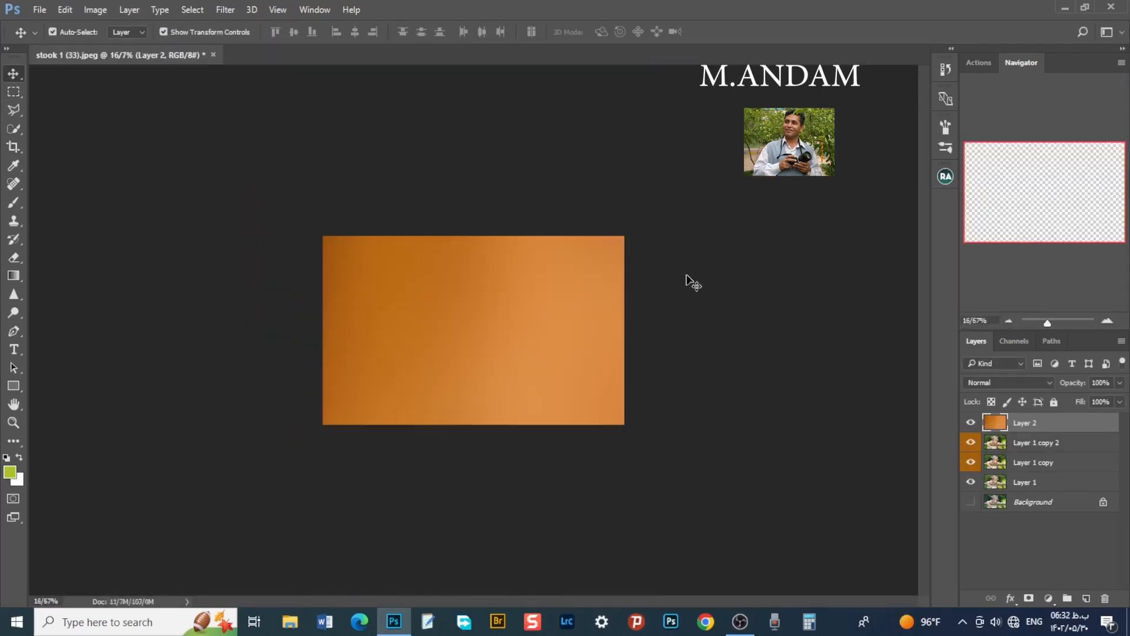
- Rotate Layer 2 about 90° counterclockwise, scale it to just over the canvas size, and hide the transform controls
key("ctrl+t")
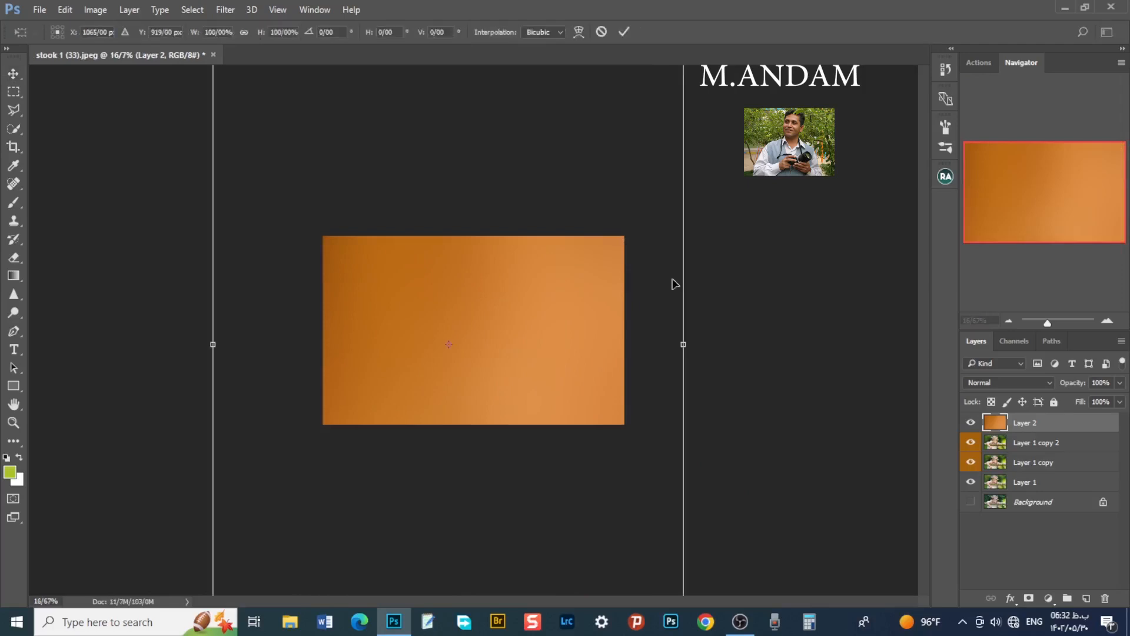
left_click(1011, 320)
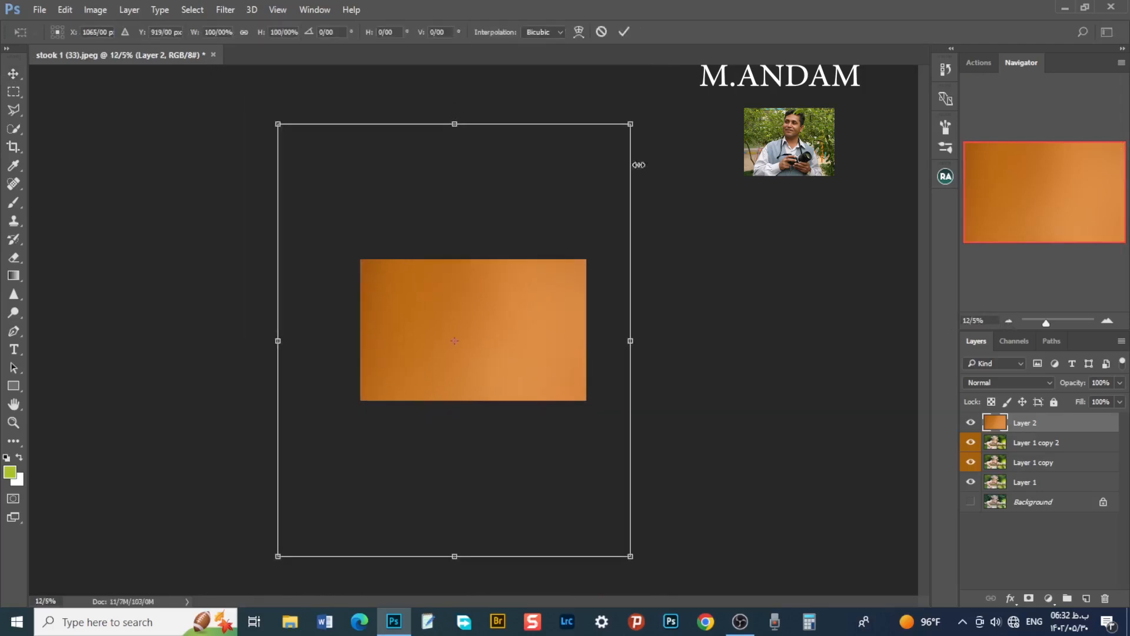
left_click_drag(640, 109, 357, 261)
left_click_drag(671, 155, 595, 221)
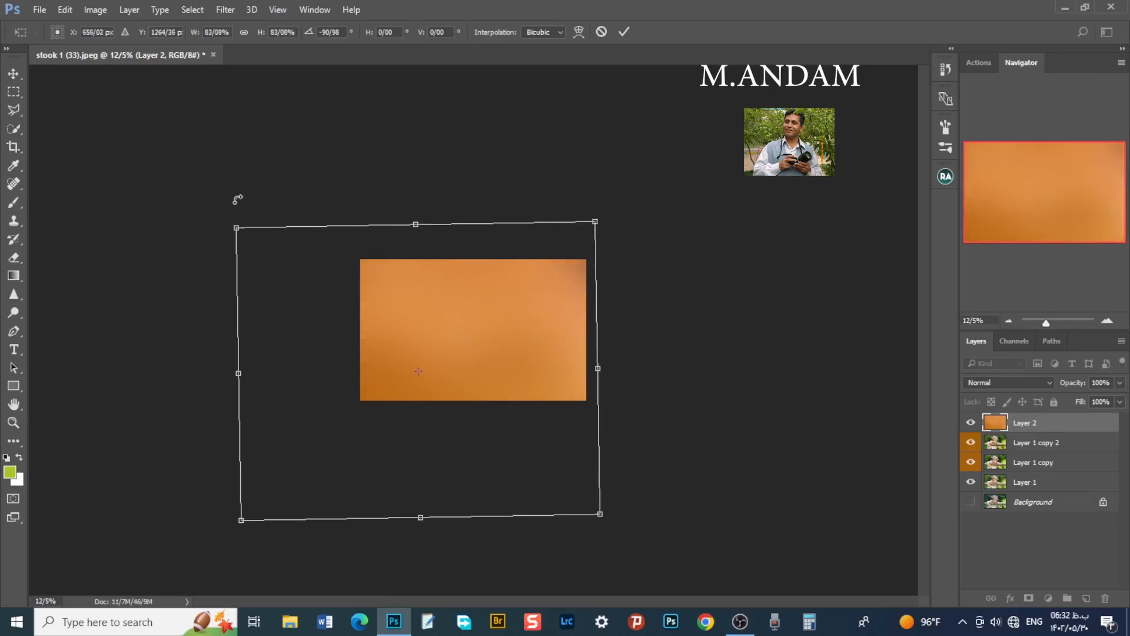
left_click_drag(239, 200, 245, 195)
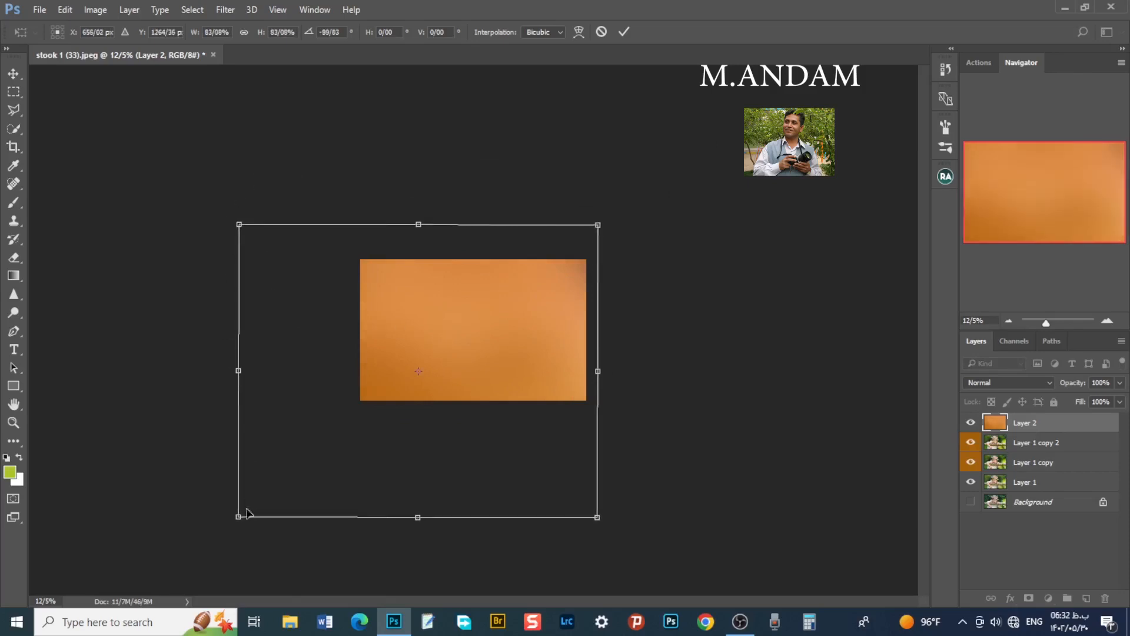
left_click_drag(240, 511, 332, 404)
left_click_drag(474, 228, 475, 252)
left_click_drag(474, 429, 473, 418)
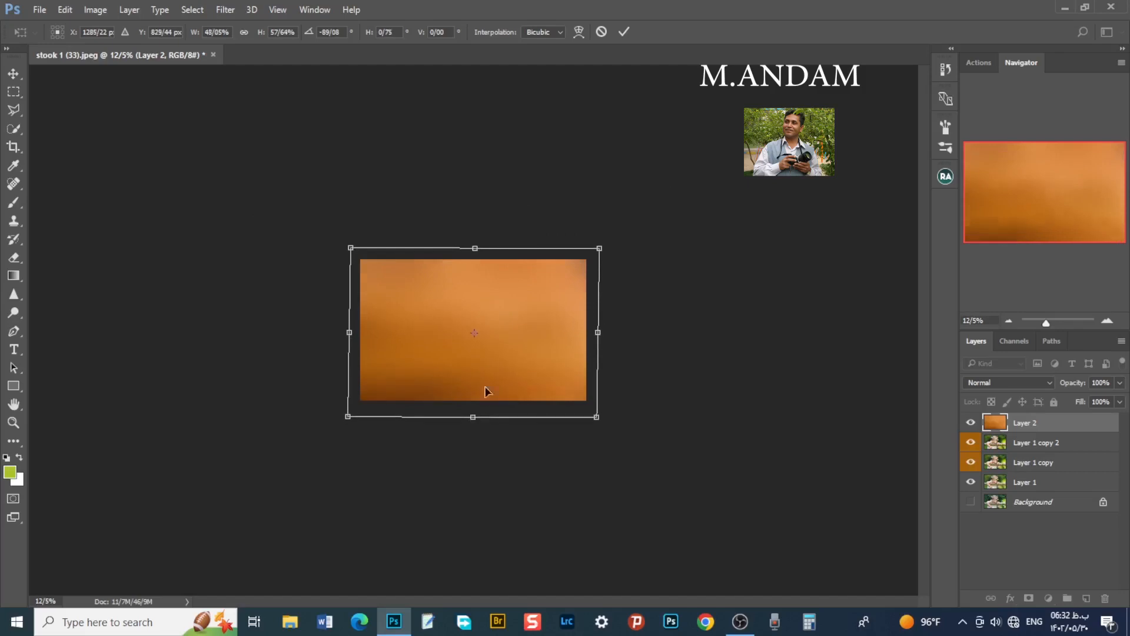
left_click(623, 33)
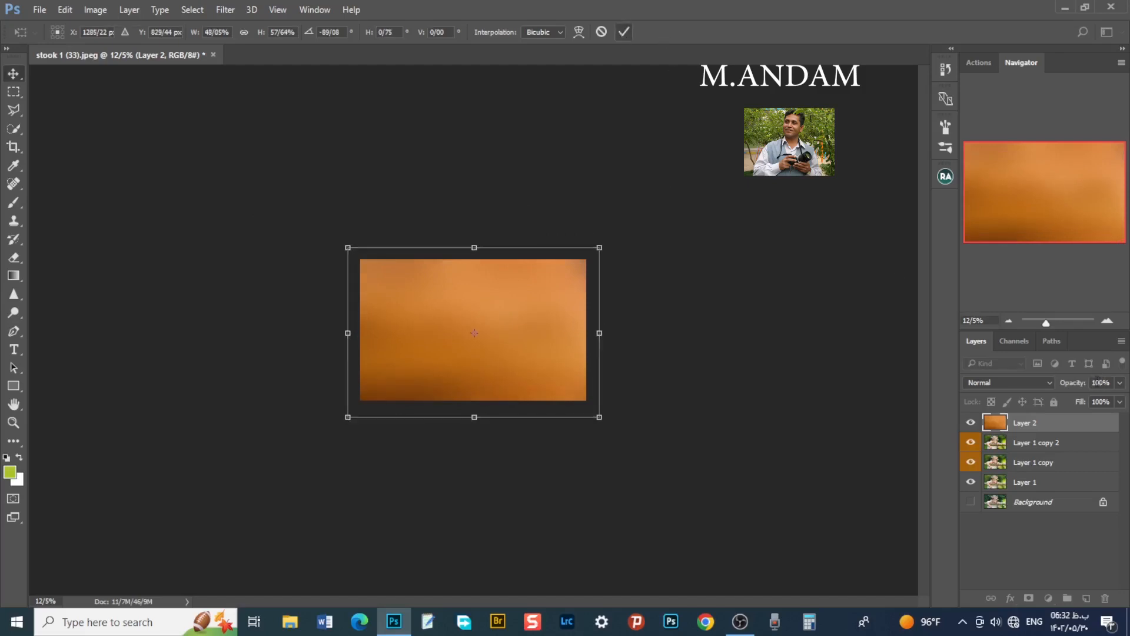
left_click(1108, 322)
left_click(1108, 322)
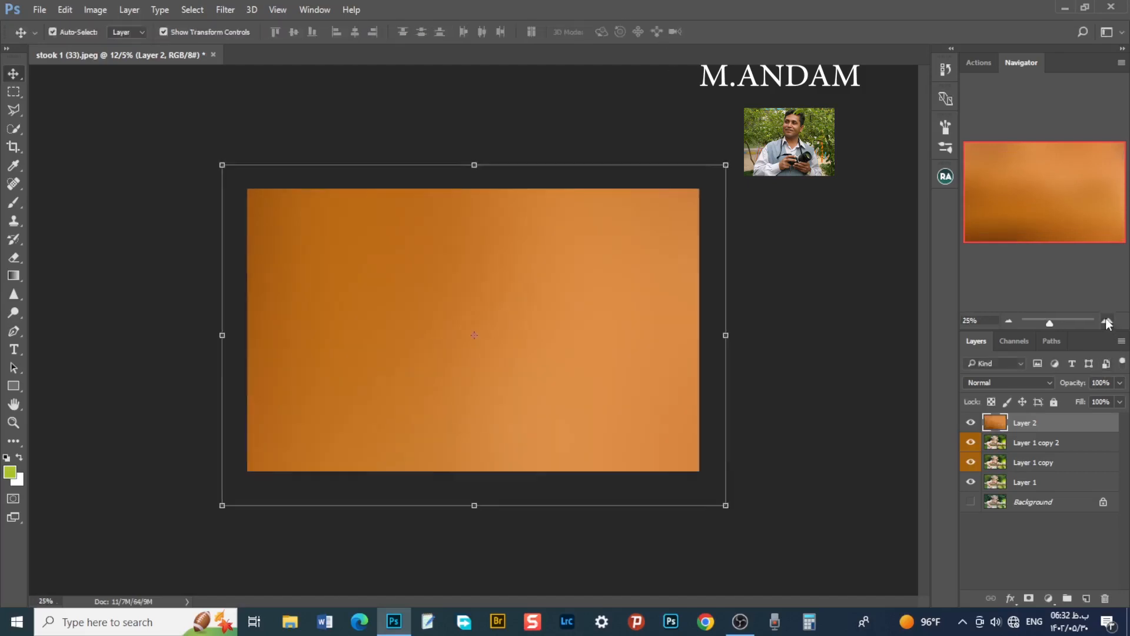
left_click(1107, 323)
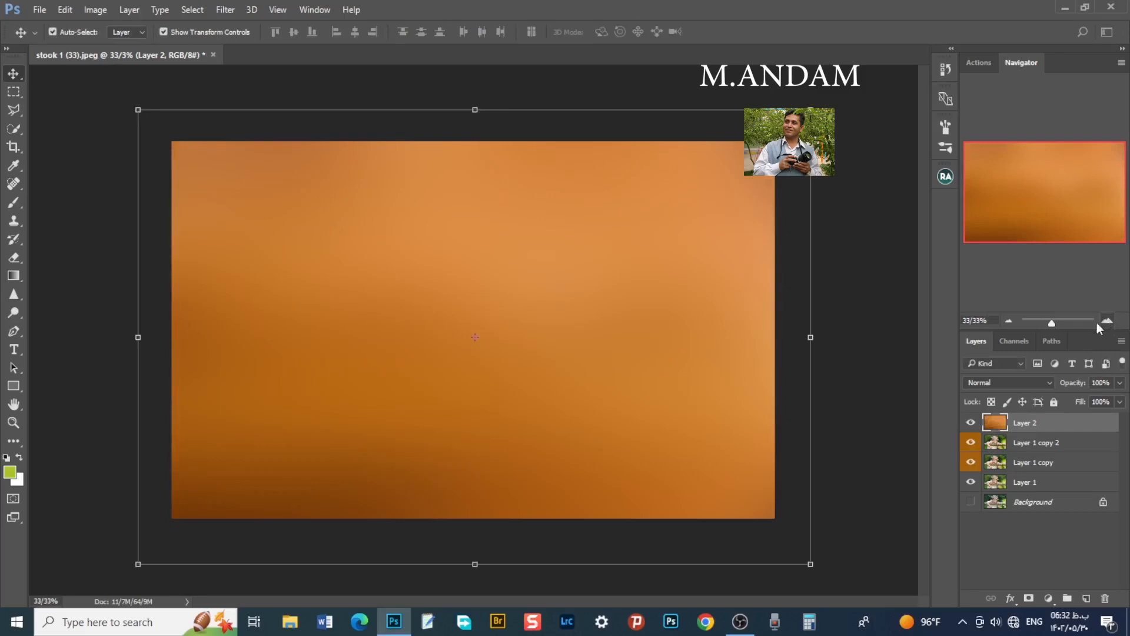
left_click(164, 32)
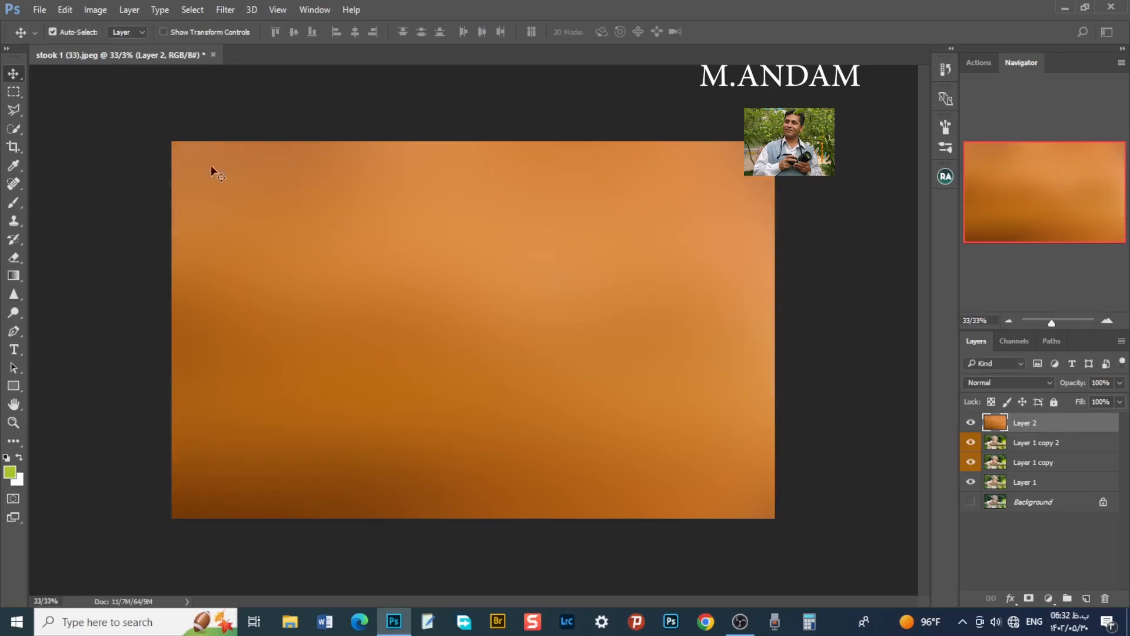
- Set Layer 2's blend mode to Soft Light and give it an inverted, fully black layer mask
left_click(1003, 381)
left_click(981, 244)
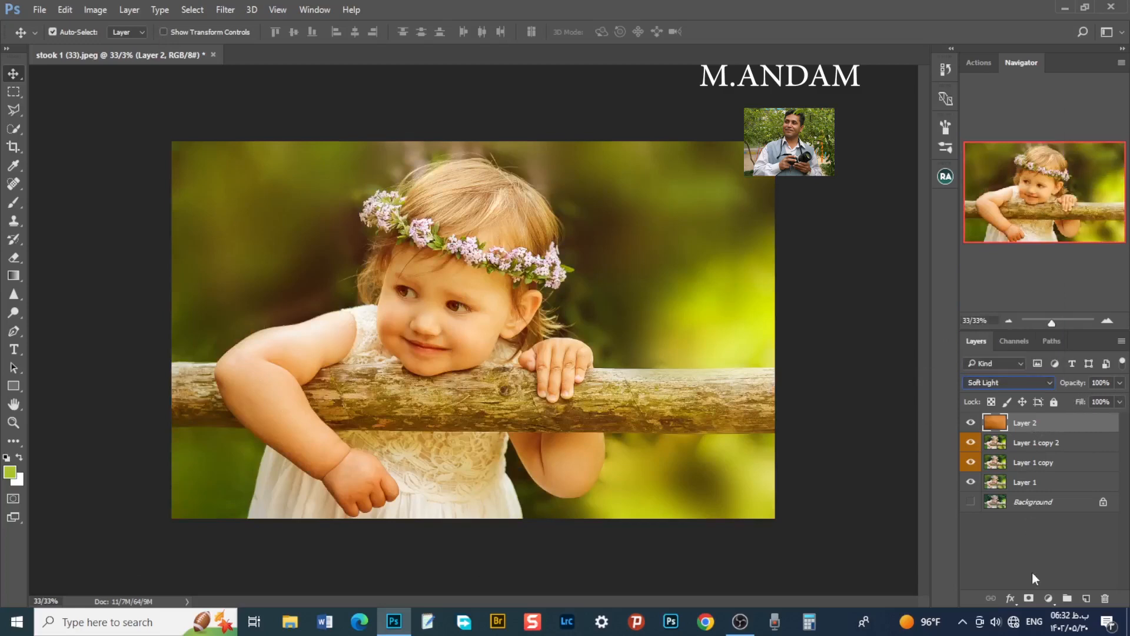
left_click(1029, 599)
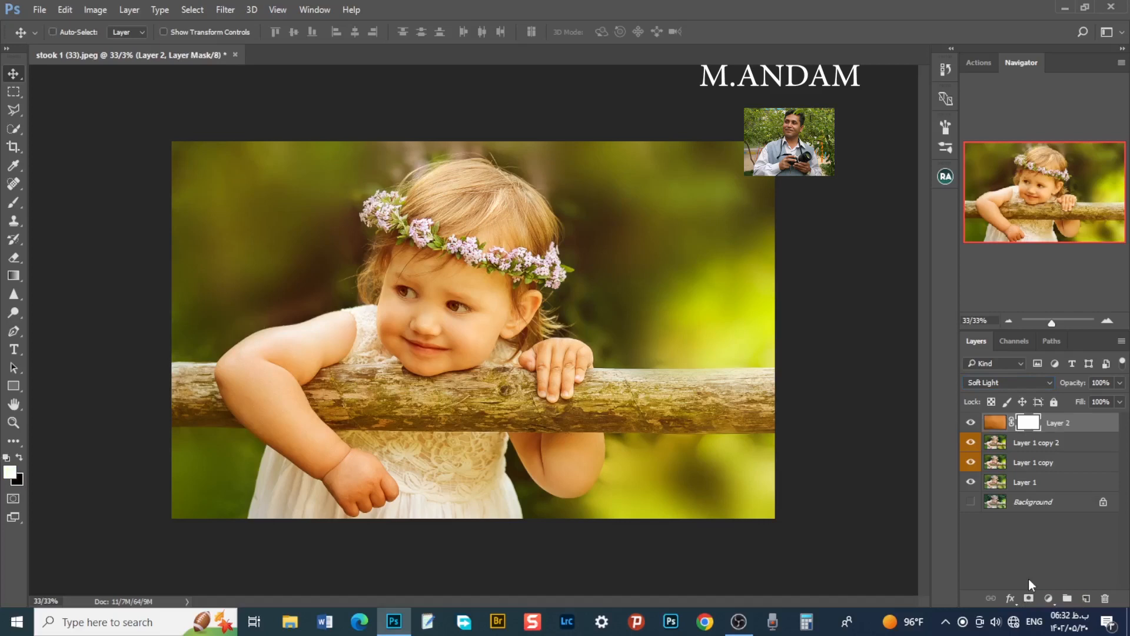
key("ctrl+i")
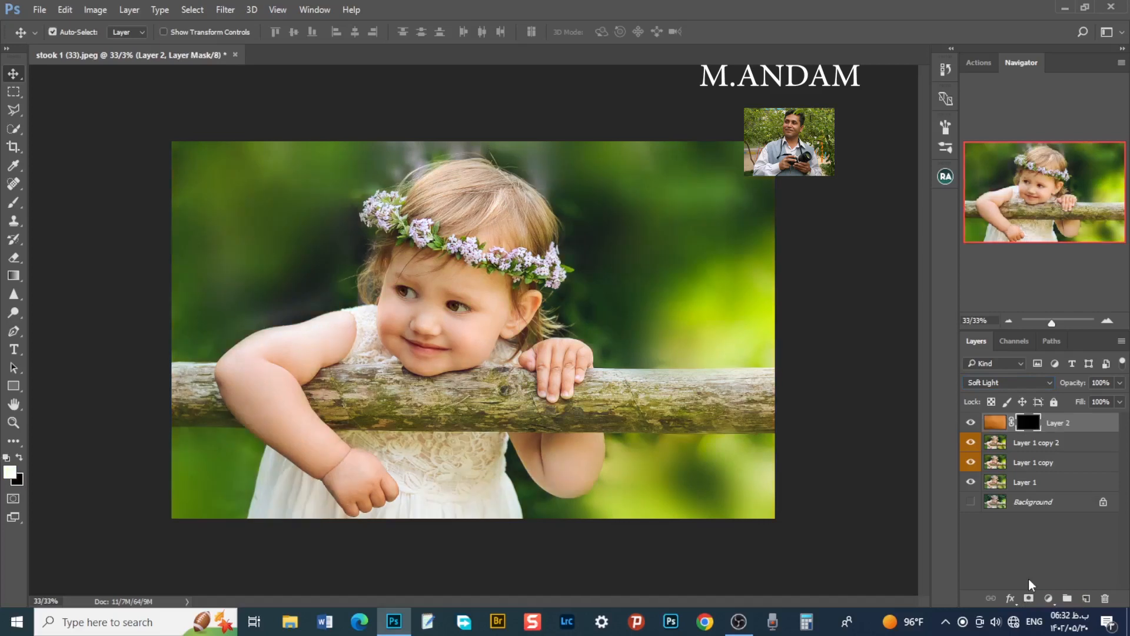
- Reveal the warm tint on the child's hair by painting the mask with a soft white 187 px brush at 30% opacity
left_click(1108, 322)
left_click_drag(1025, 189, 1024, 187)
left_click(13, 203)
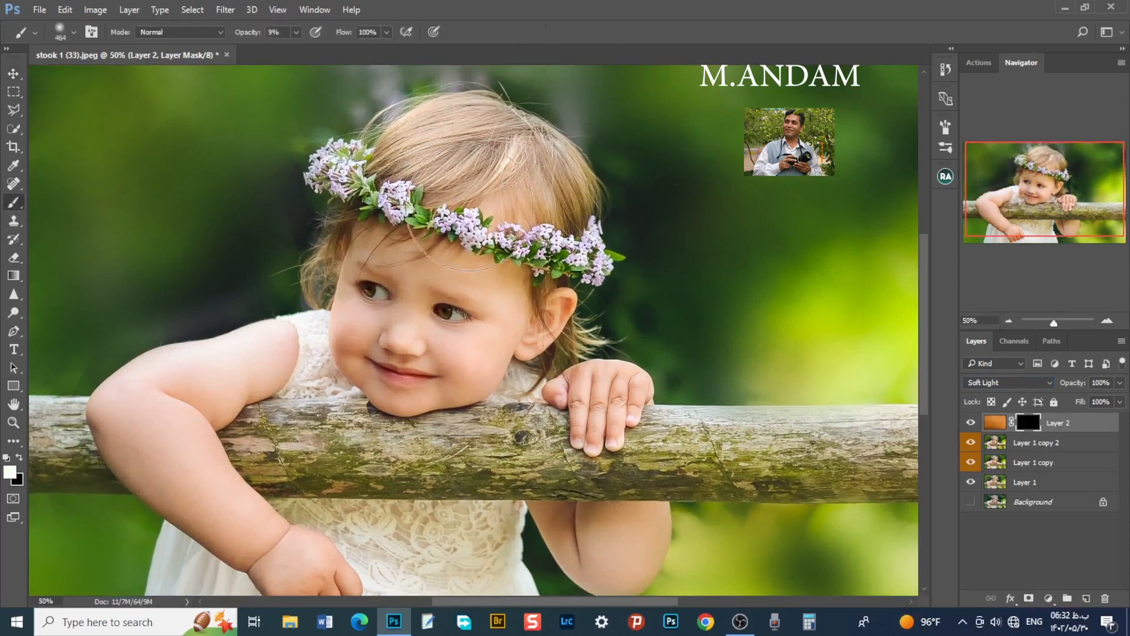
right_click(510, 182)
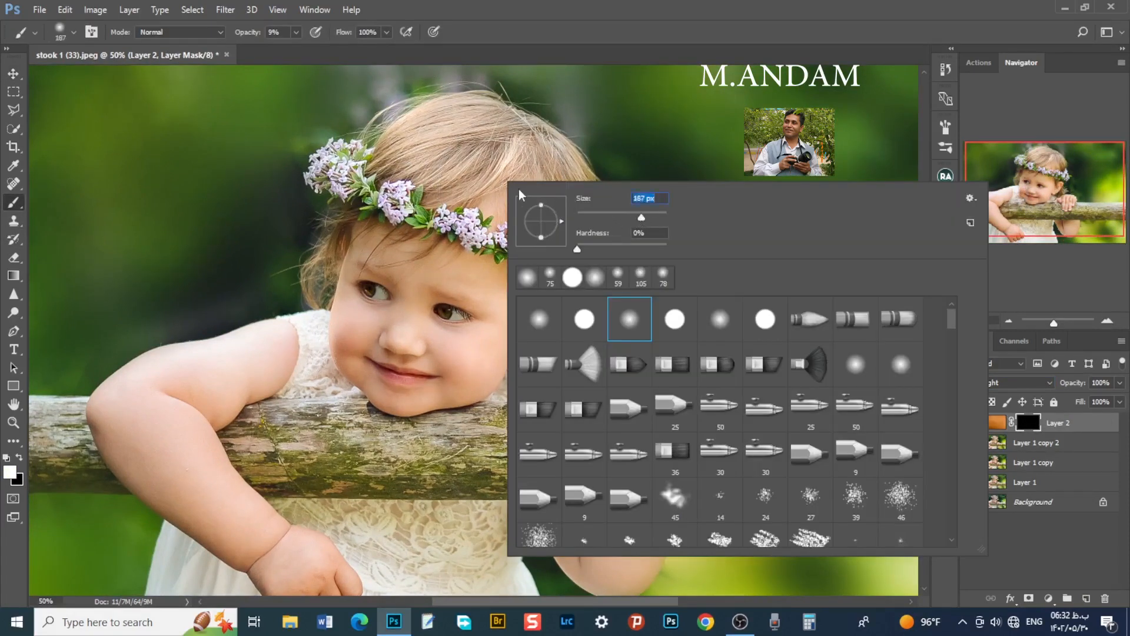
left_click(297, 36)
left_click(297, 36)
left_click_drag(291, 53, 308, 53)
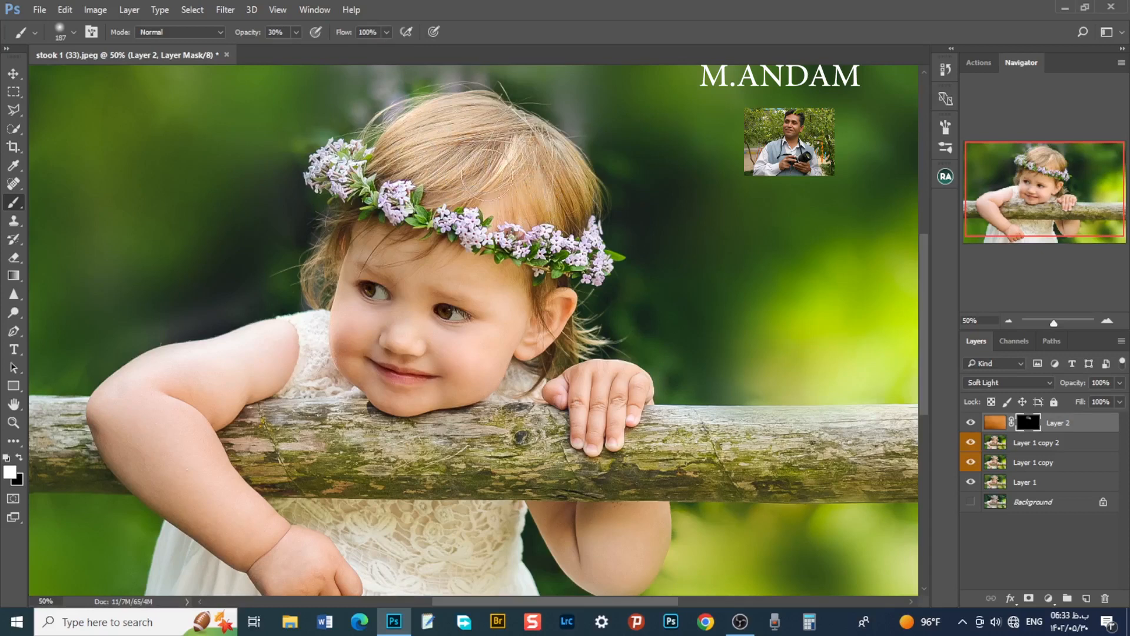
- Paint the hair below the flower wreath on both sides of the face into the mask, using a soft 83 px brush at 51% opacity
right_click(528, 174)
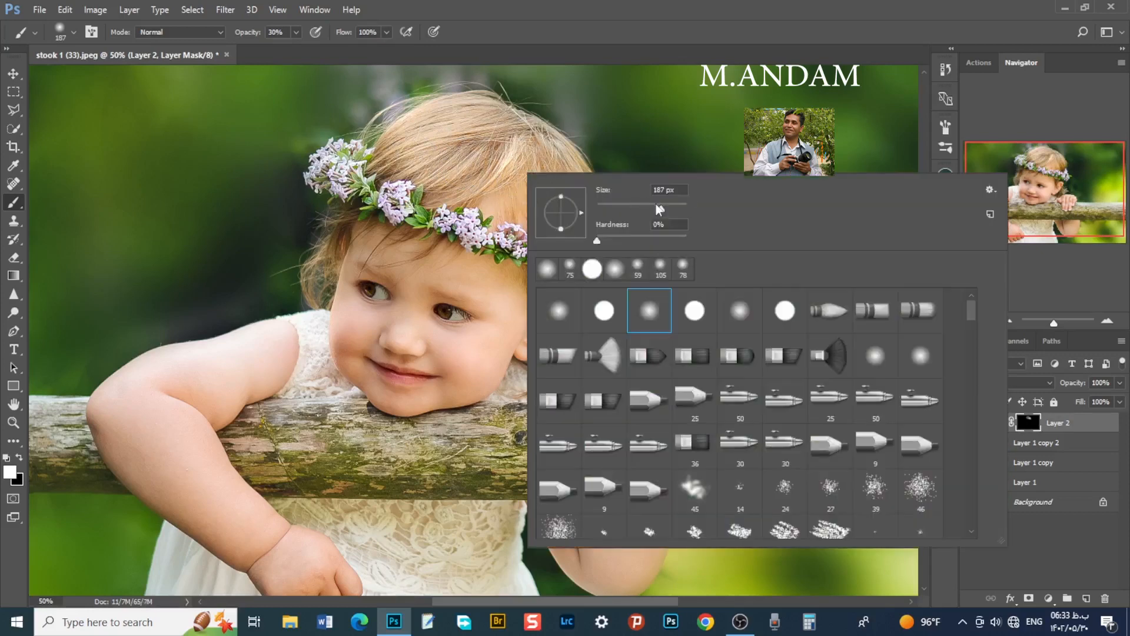
left_click(634, 208)
left_click(296, 32)
left_click_drag(296, 50, 309, 52)
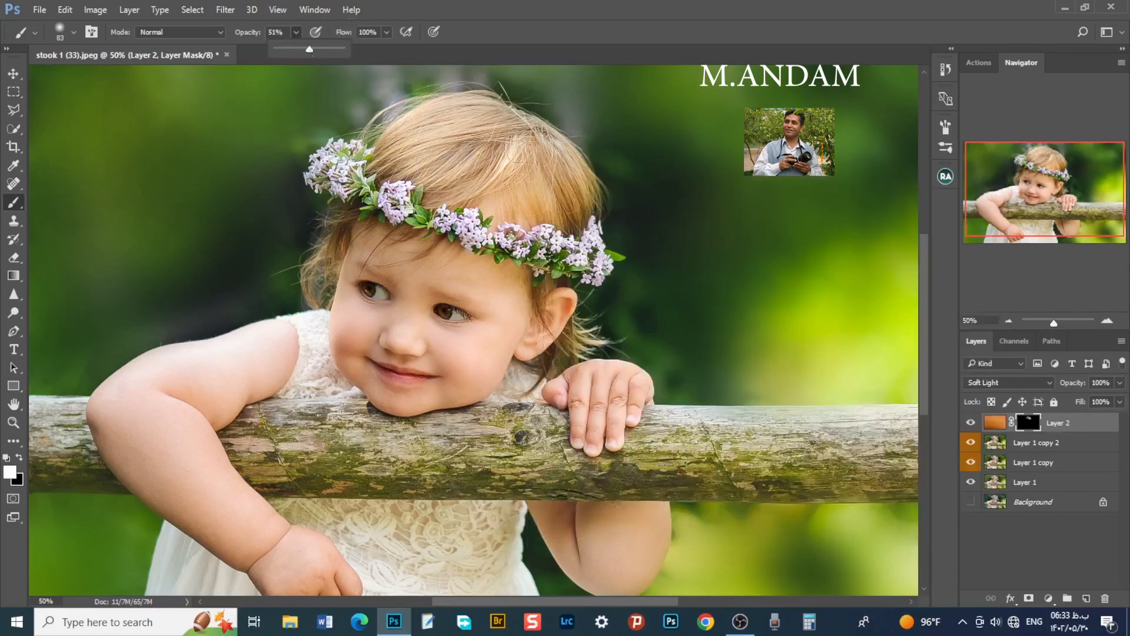
left_click_drag(341, 208, 316, 268)
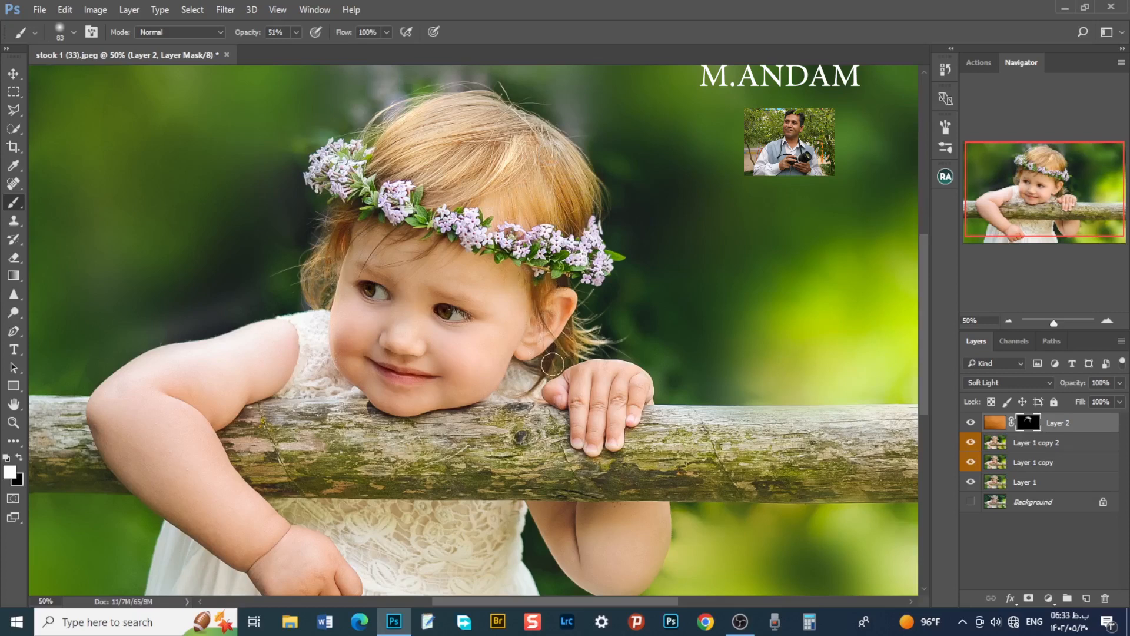
- Paint the fine hair strands on the forehead into the mask with soft brushes of 23 px and 9 px
right_click(439, 254)
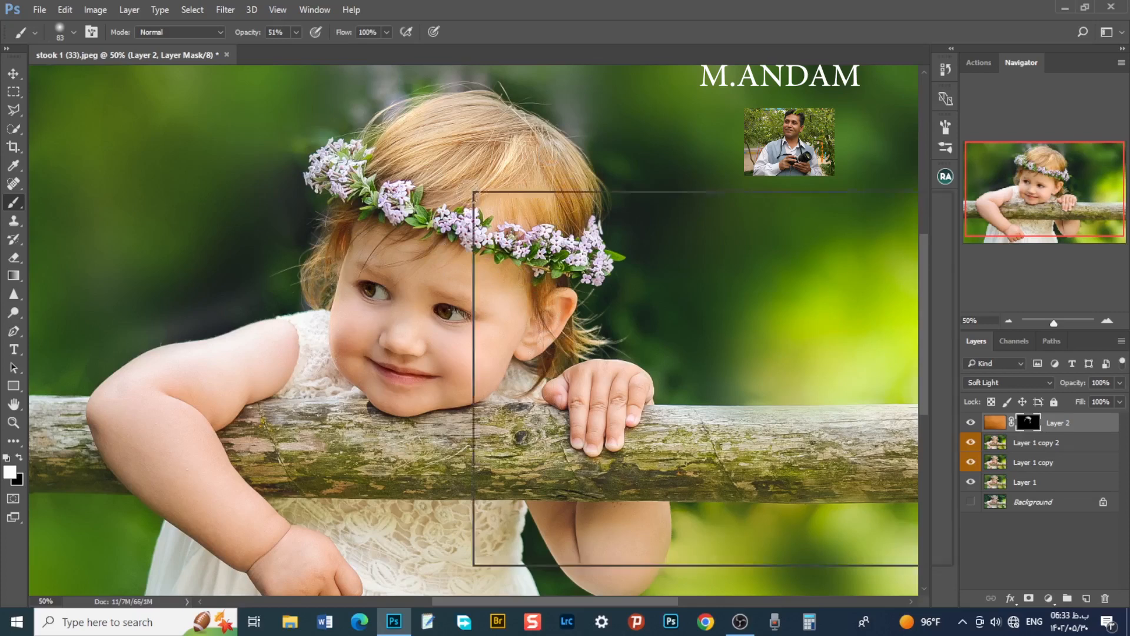
left_click(553, 226)
left_click(409, 270)
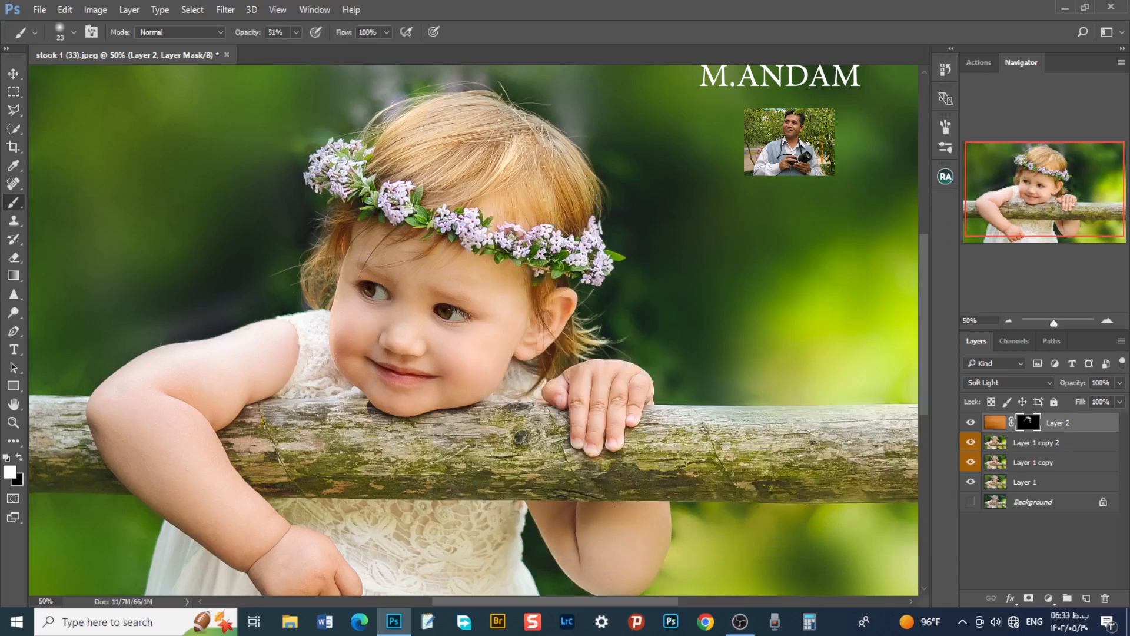
right_click(454, 226)
left_click_drag(535, 248, 529, 248)
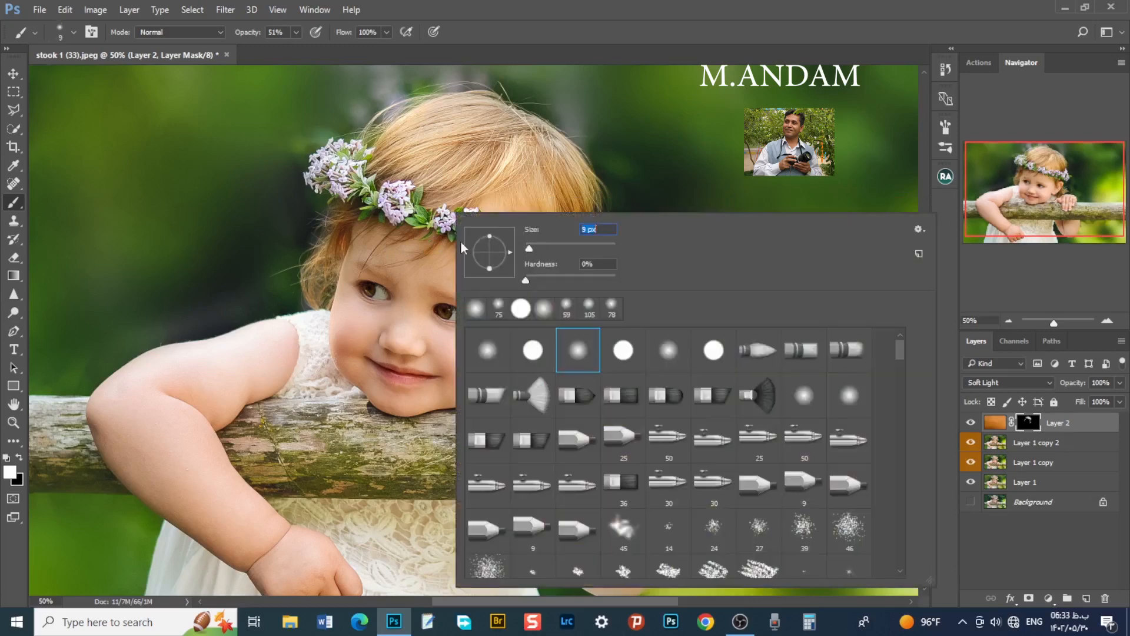
left_click(412, 239)
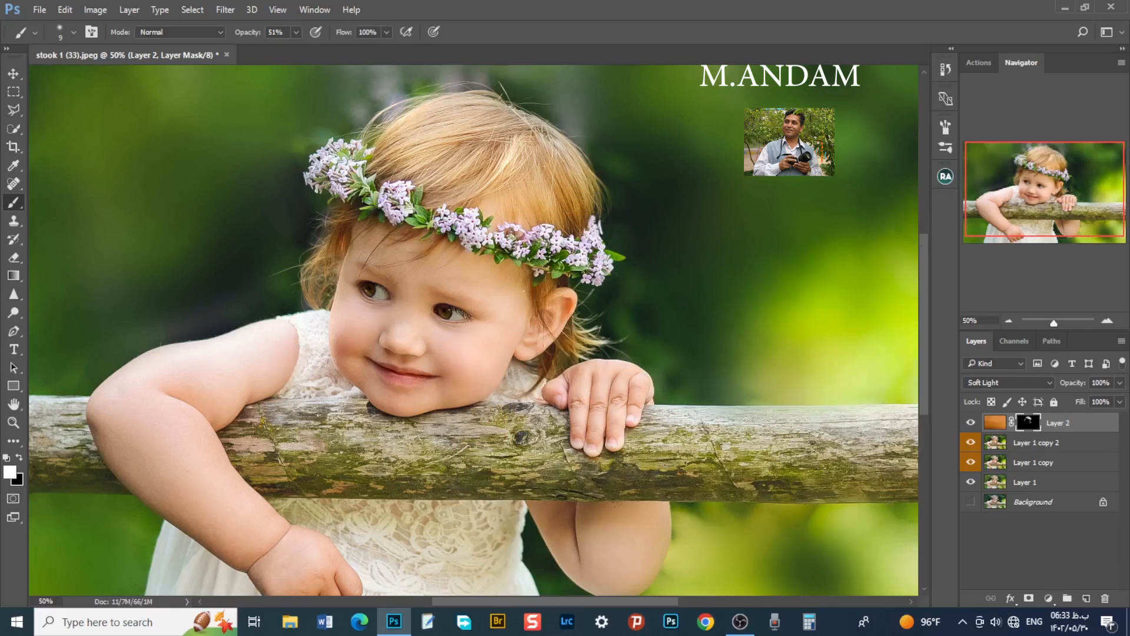
- Compare the portrait with and without Layer 2's warm hair tint, both close up and over the whole image
scroll(474, 330, "down", 2)
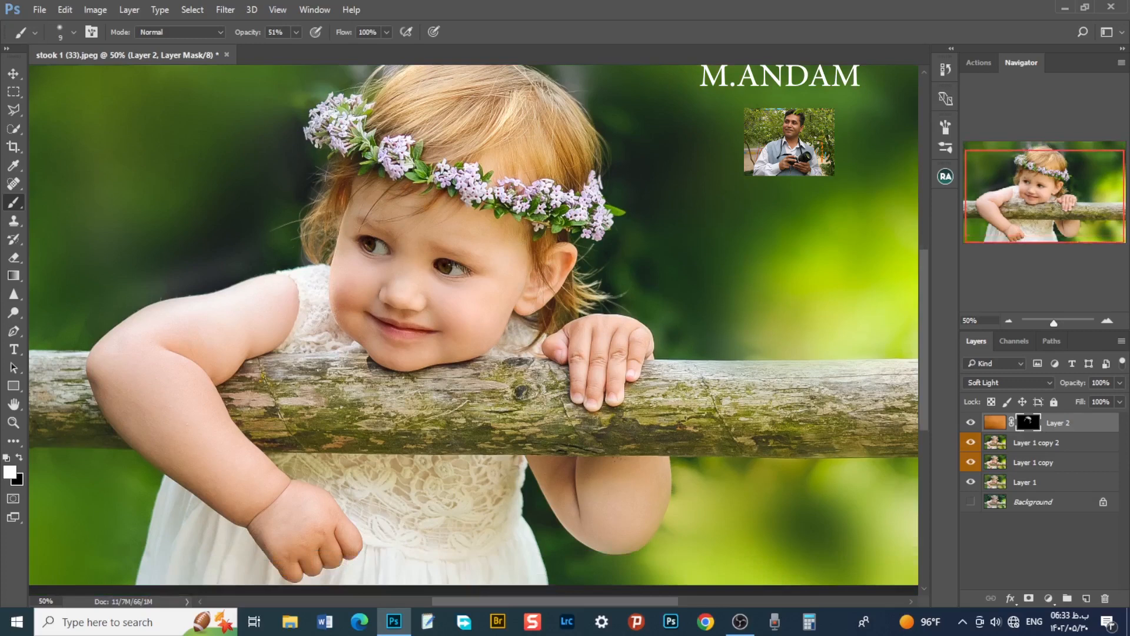
scroll(473, 331, "up", 2)
left_click(970, 423)
left_click(970, 423)
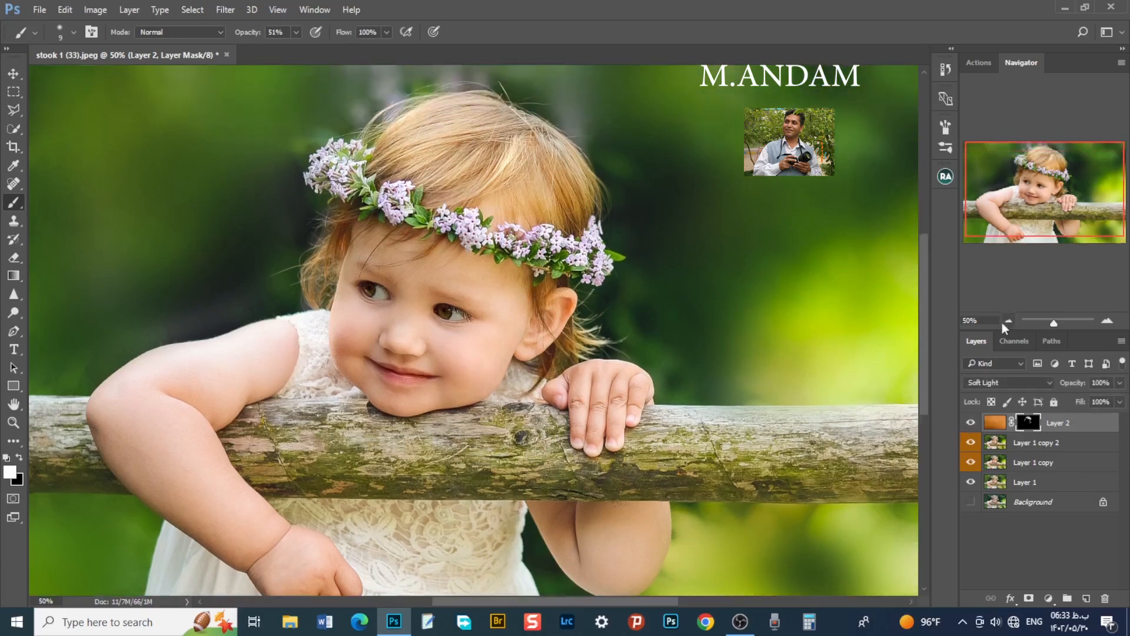
left_click(1006, 320)
left_click(1006, 319)
left_click(1006, 319)
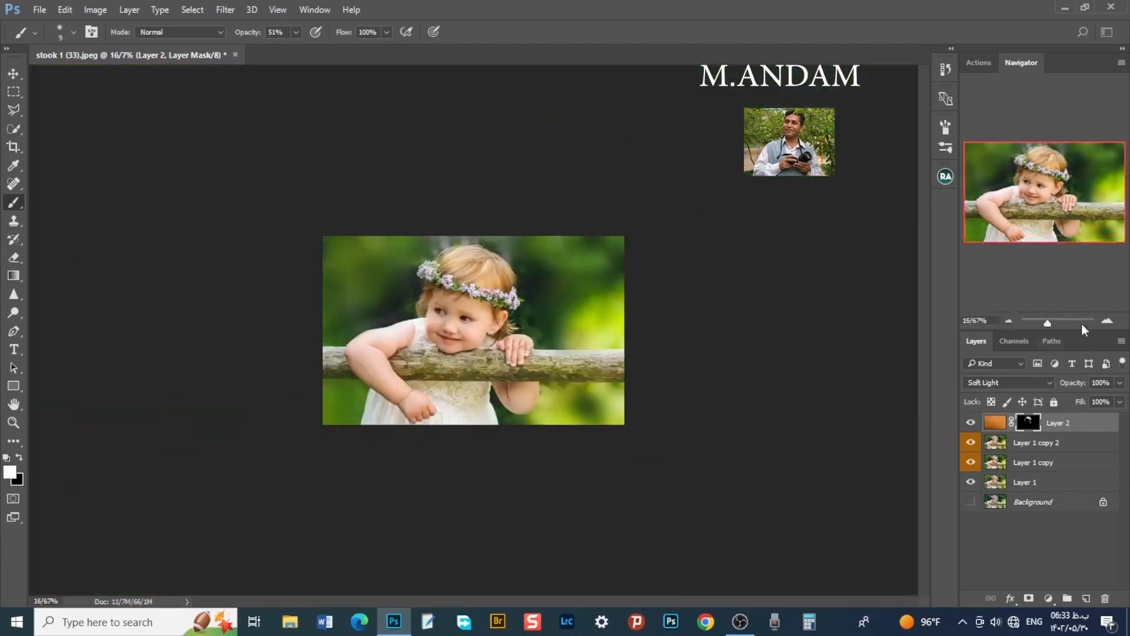
left_click(1107, 321)
left_click(1107, 321)
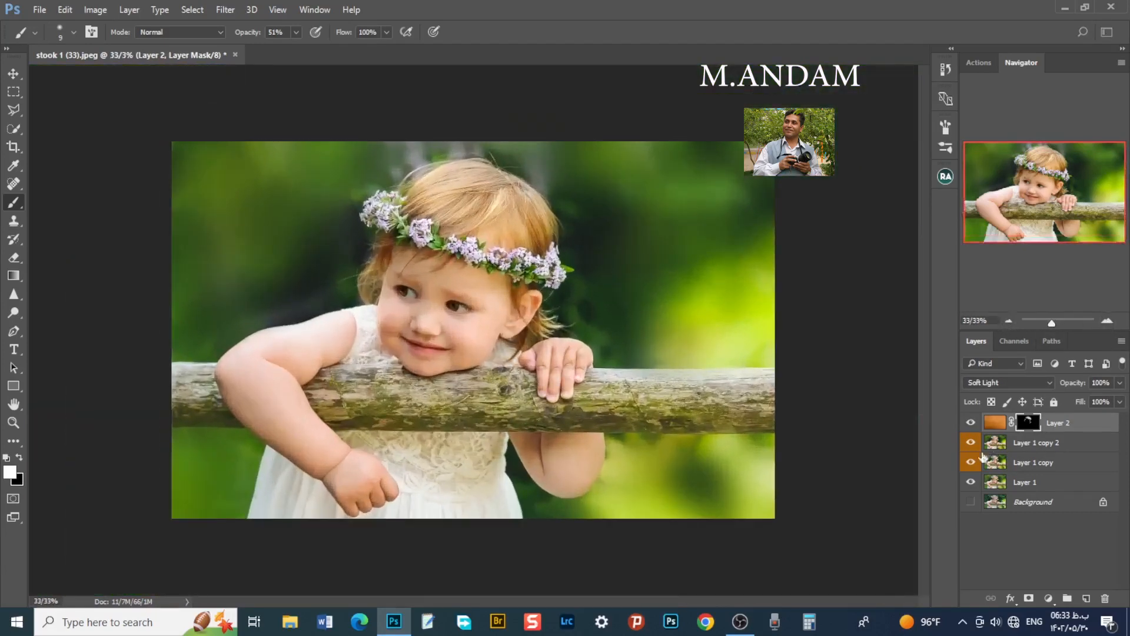
left_click(970, 422)
left_click(970, 423)
- Reduce Layer 2's opacity to 85%
left_click(1120, 388)
left_click_drag(1121, 401, 1110, 404)
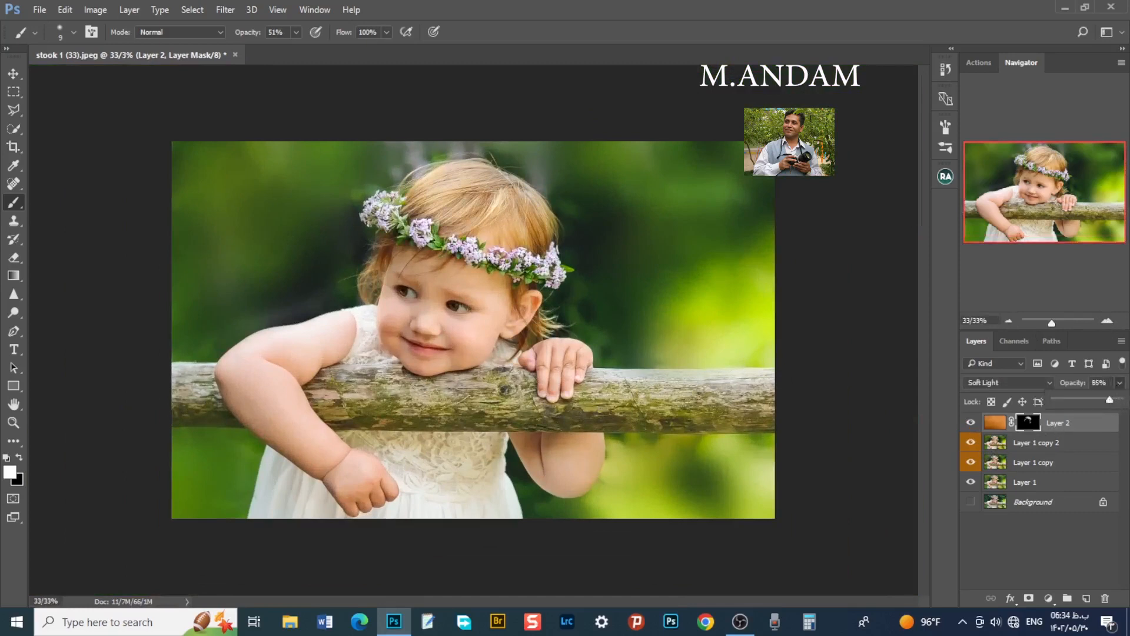
left_click(98, 286)
- Stamp all visible layers into a new layer at the top of the stack and label it red
left_click(1086, 442)
left_click(1081, 462, "shift")
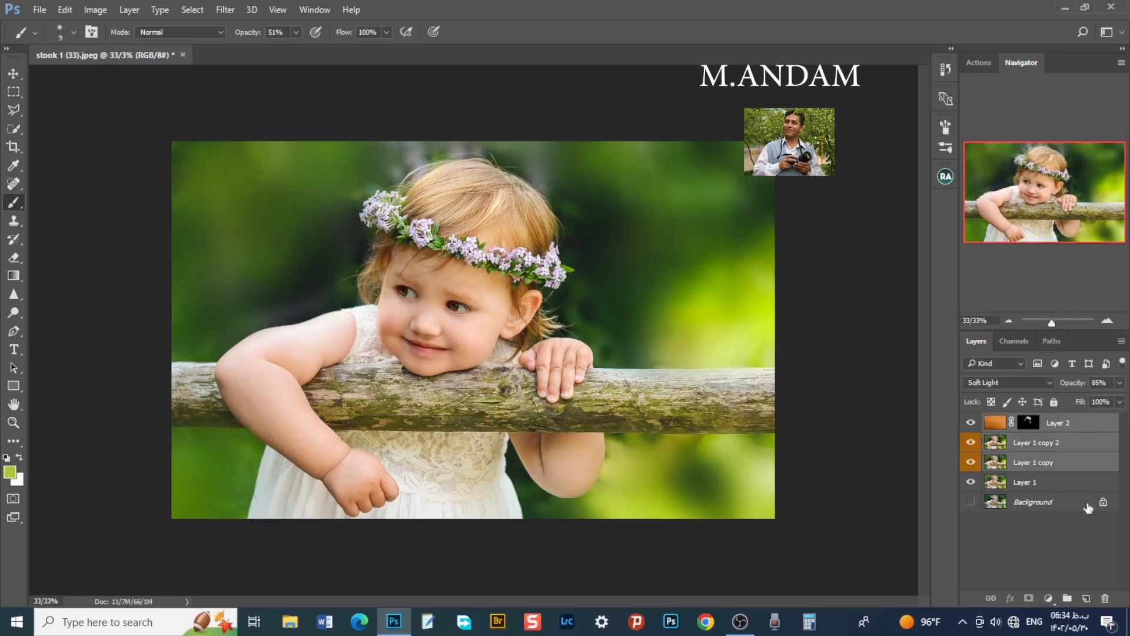
key("ctrl+shift+alt+e")
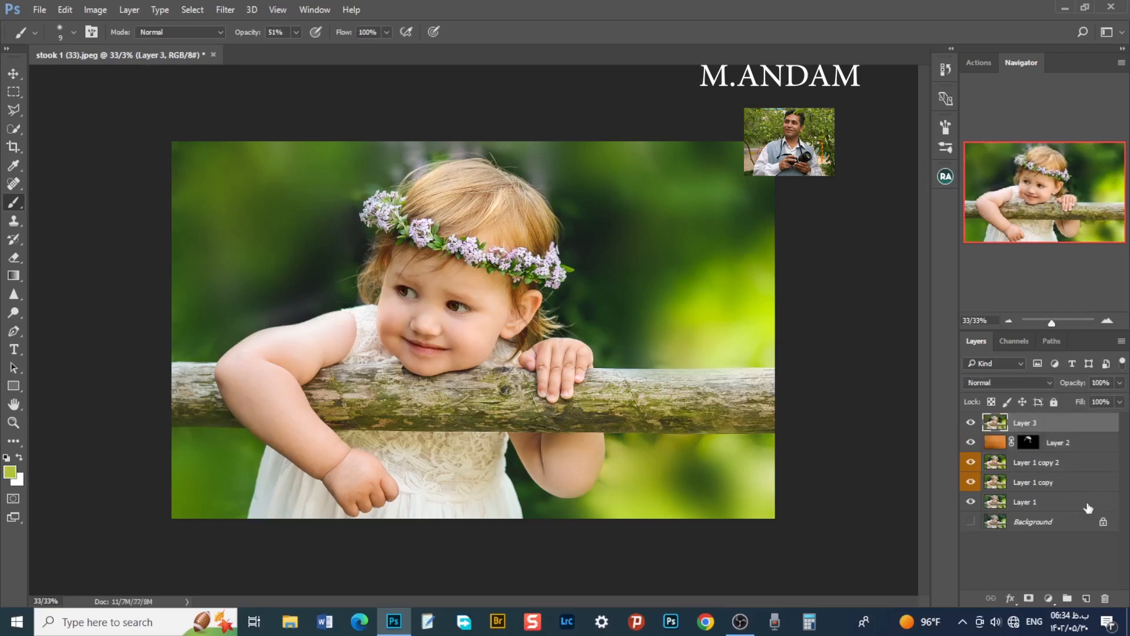
right_click(970, 428)
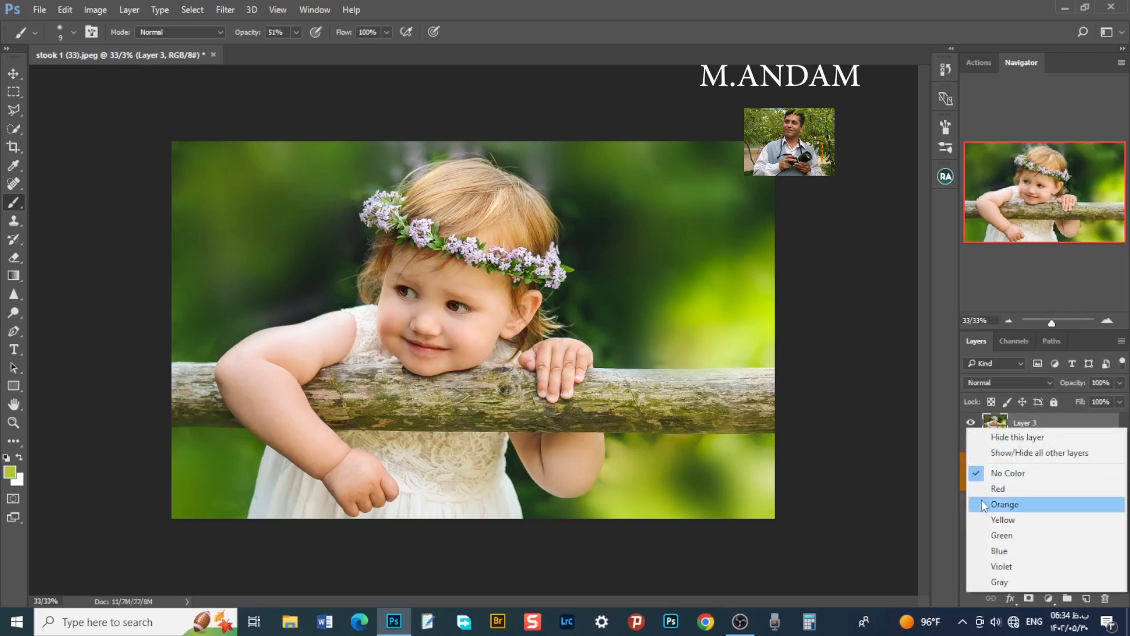
left_click(982, 504)
right_click(971, 427)
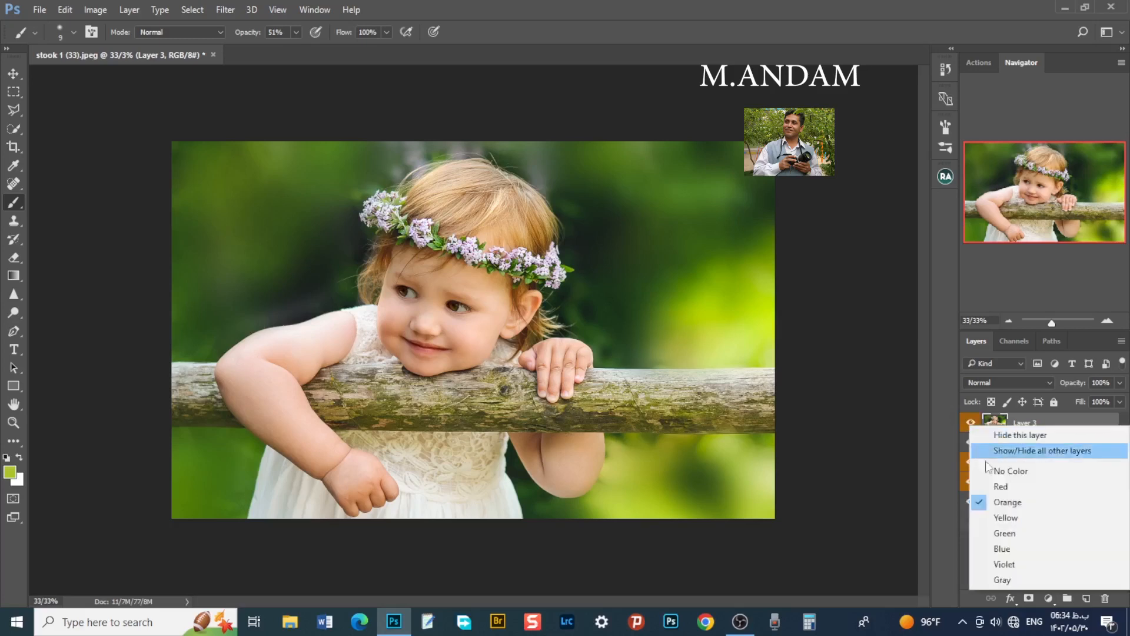
left_click(995, 486)
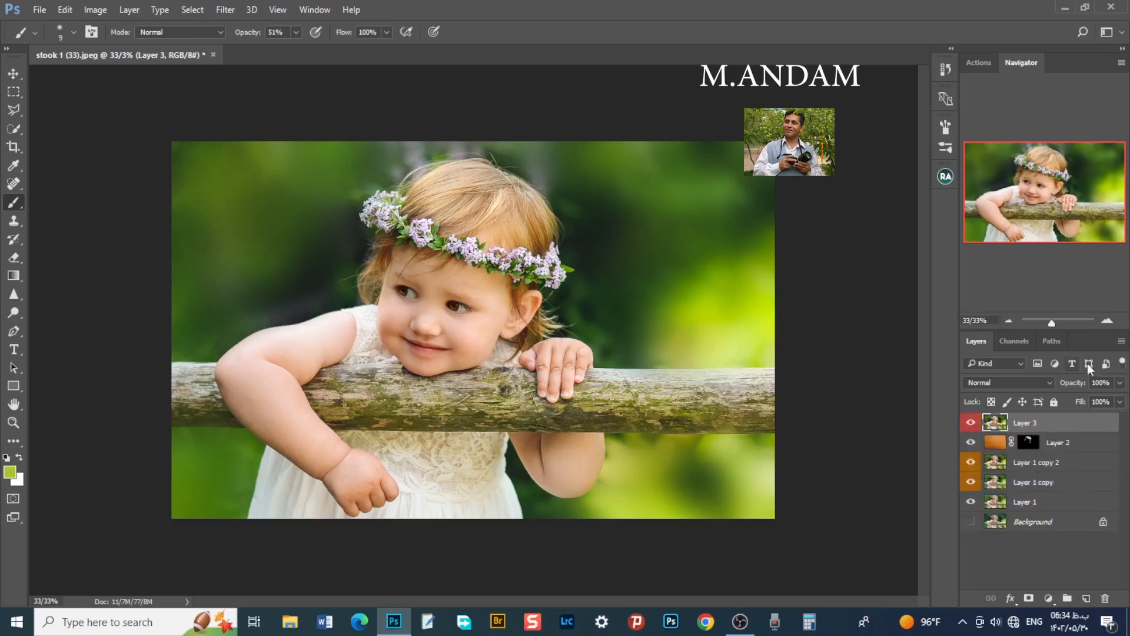
- Open the Liquify filter on Layer 3 and set the Eye Size of both eyes to 15
left_click(1107, 322)
left_click(1107, 321)
left_click(1107, 321)
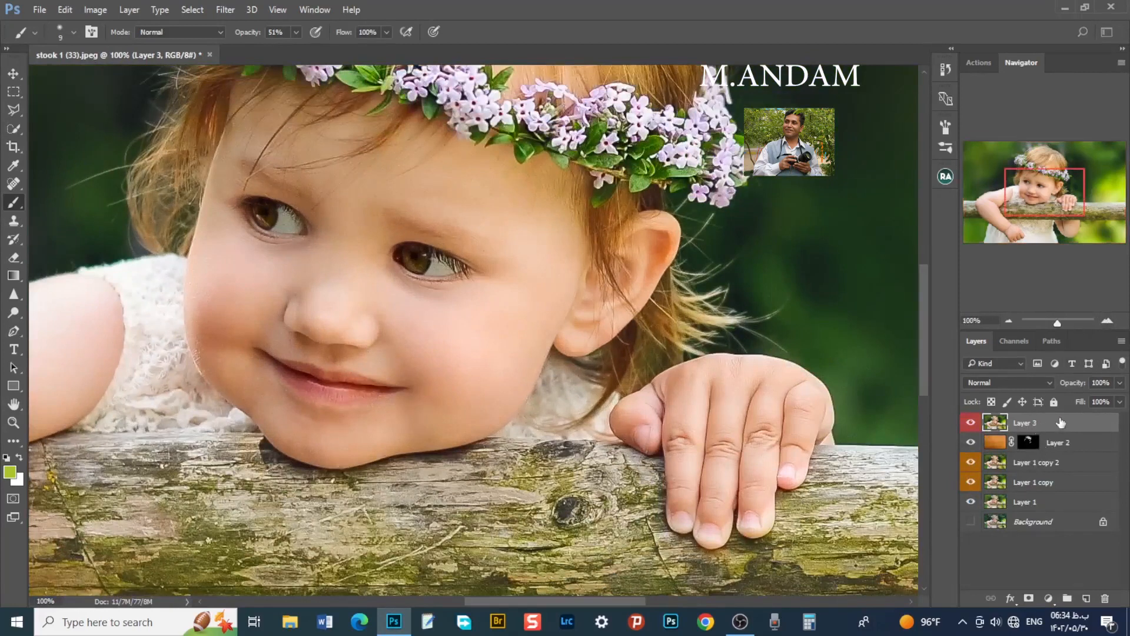
left_click(226, 11)
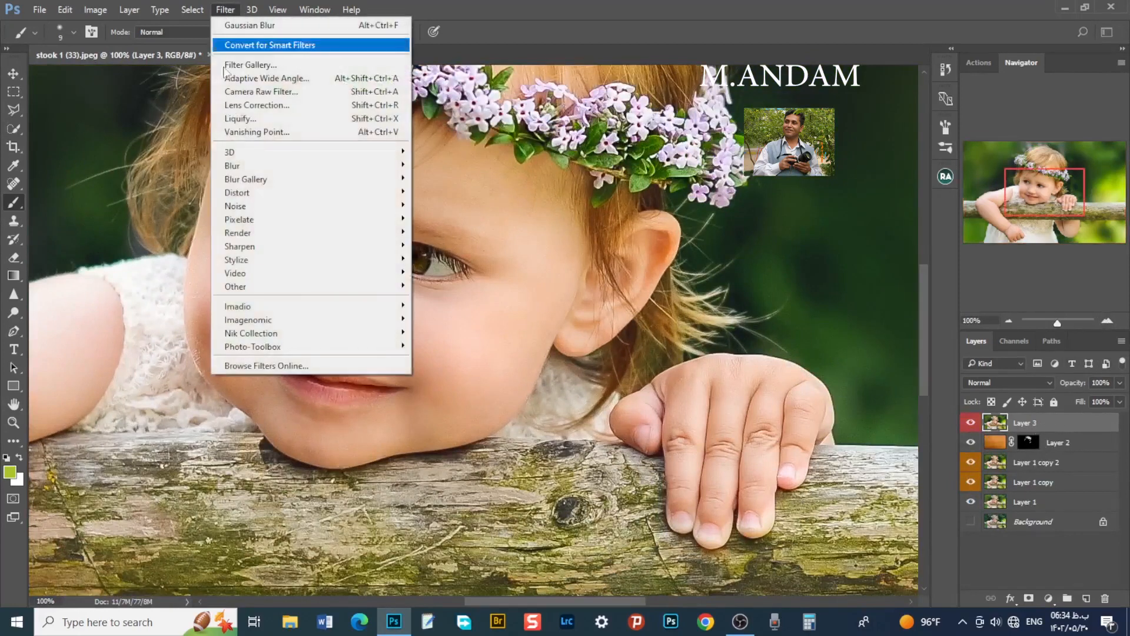
left_click(254, 118)
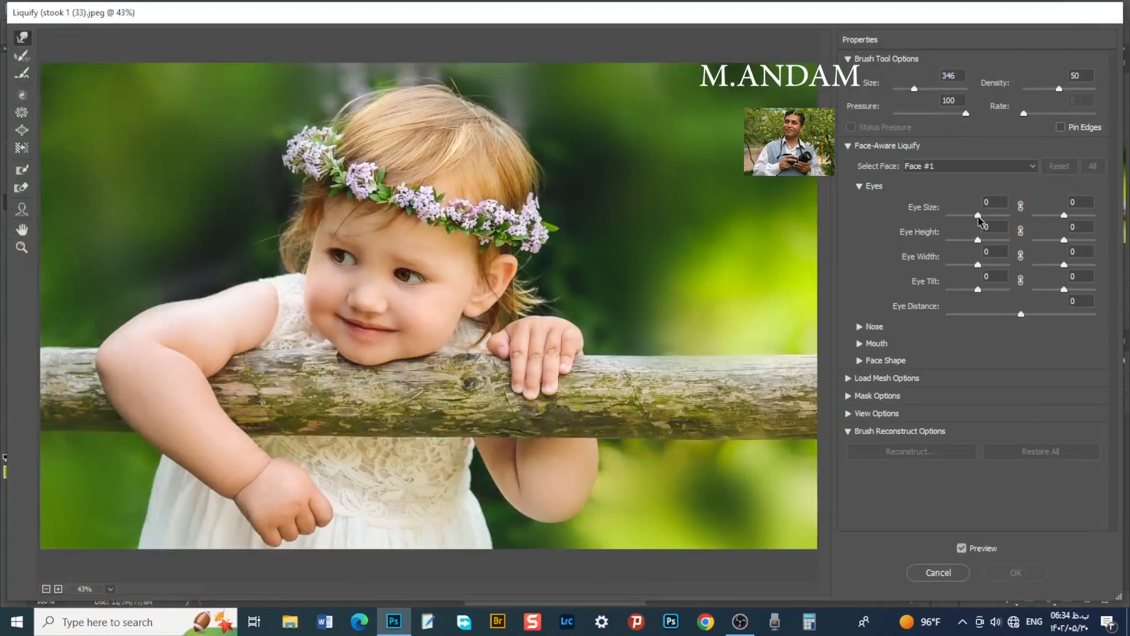
mouse_move(977, 216)
left_mouse_down()
mouse_move(1000, 219)
mouse_move(972, 223)
mouse_move(984, 225)
left_mouse_up()
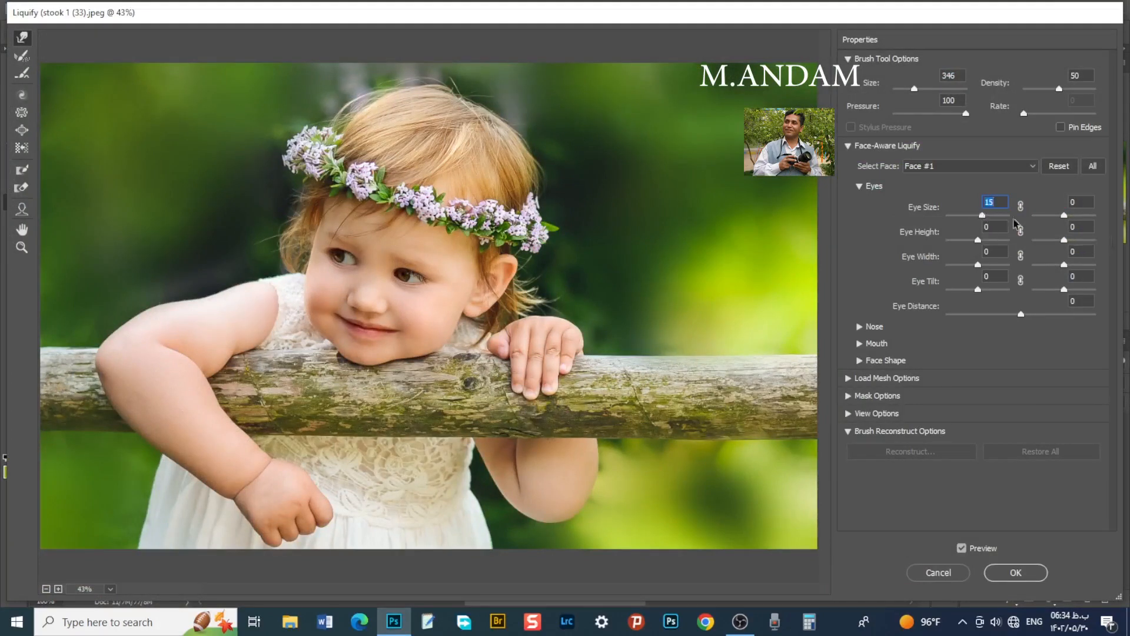
left_click_drag(1064, 218, 1070, 217)
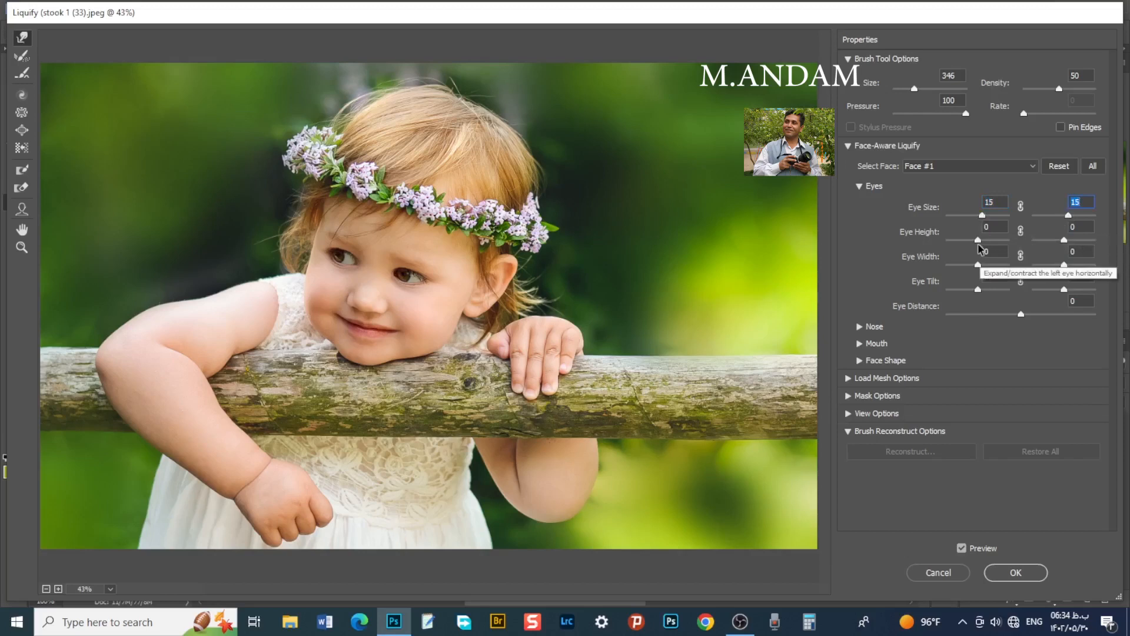
- Set Eye Height to 45 and Eye Width to 38 for both eyes, compare with the original, and apply Liquify
left_click_drag(978, 244, 994, 245)
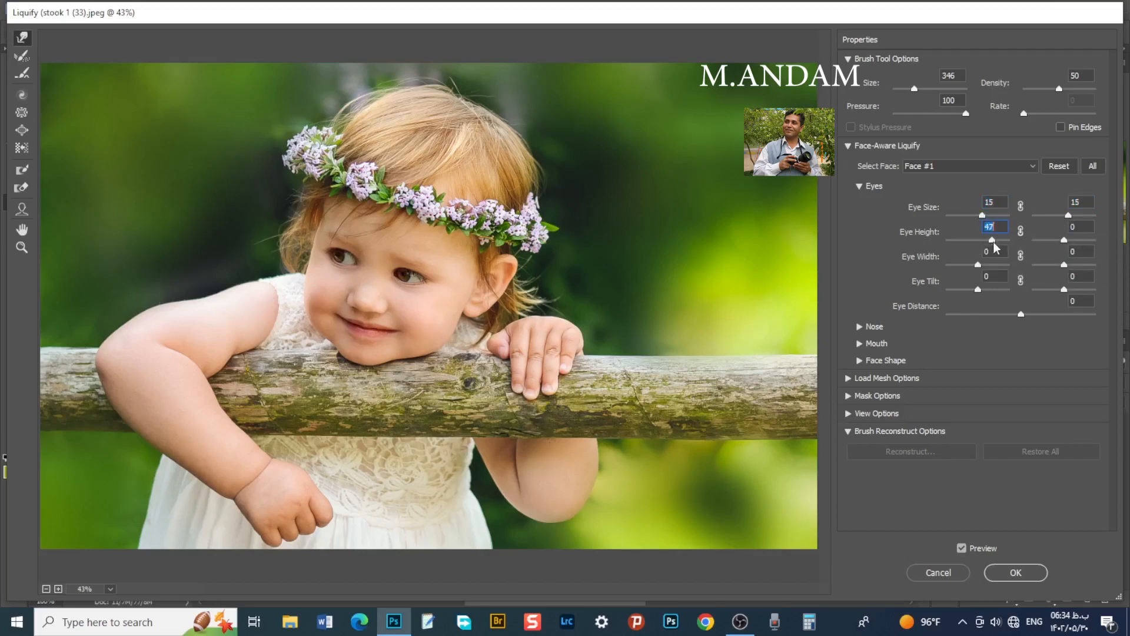
left_click_drag(1063, 242, 1079, 242)
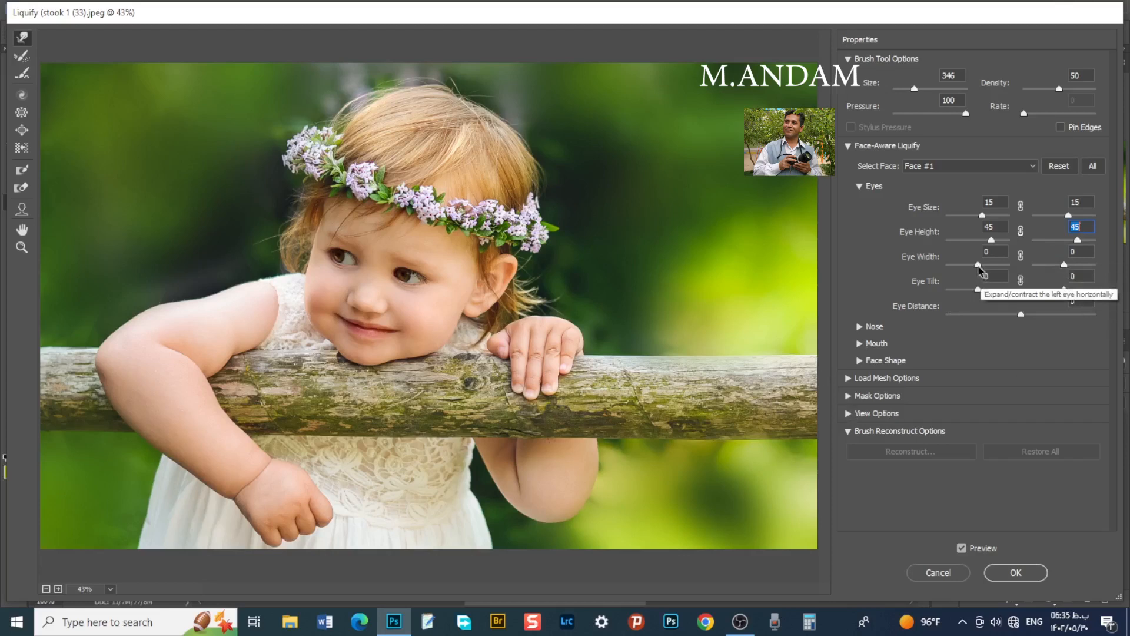
left_click_drag(979, 268, 990, 269)
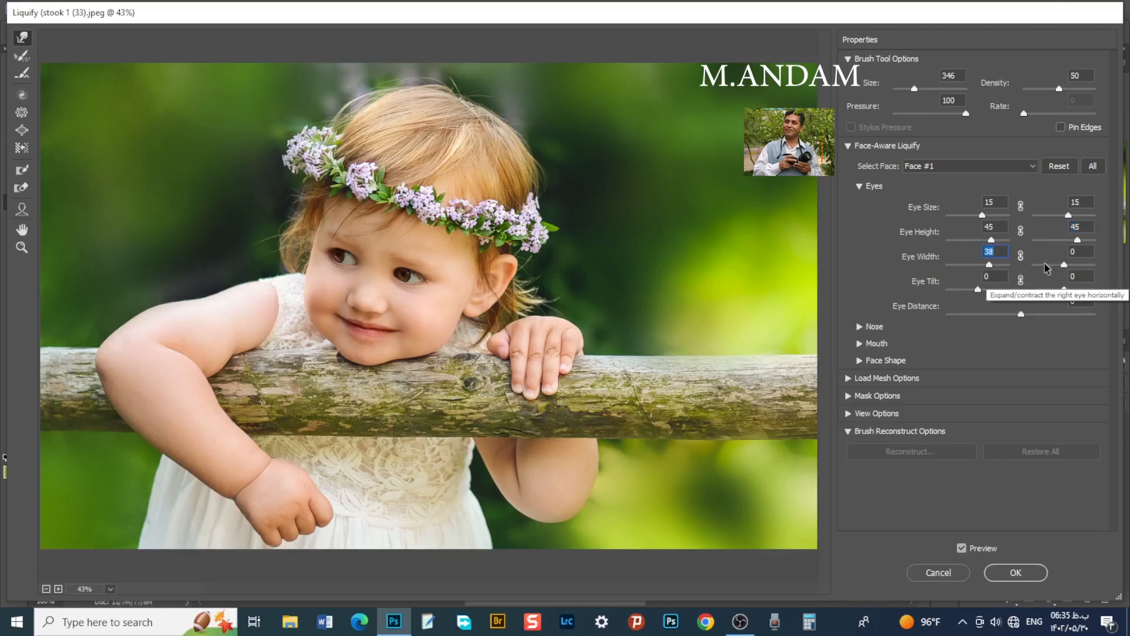
left_click_drag(1066, 268, 1076, 269)
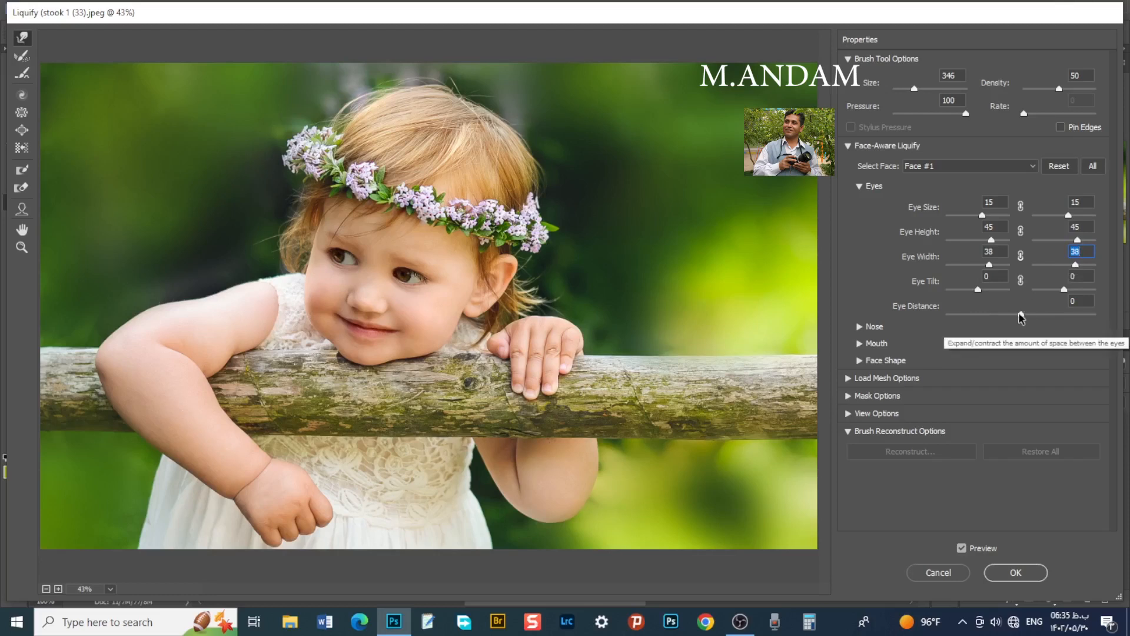
mouse_move(1020, 314)
left_mouse_down()
mouse_move(1008, 319)
mouse_move(1019, 320)
left_mouse_up()
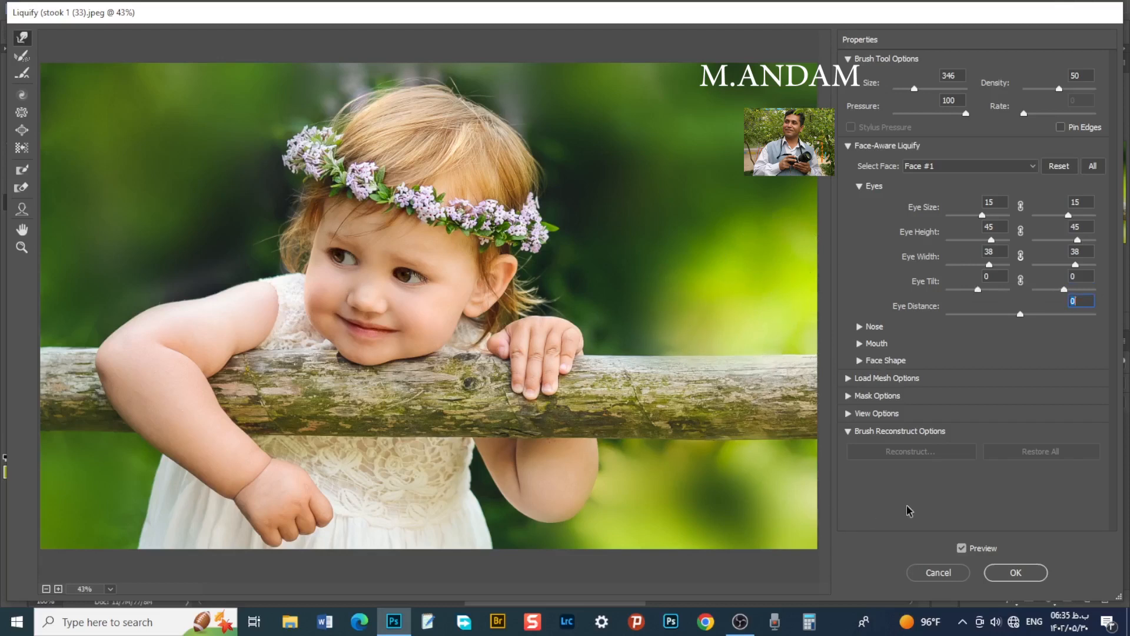
left_click(961, 549)
left_click(962, 549)
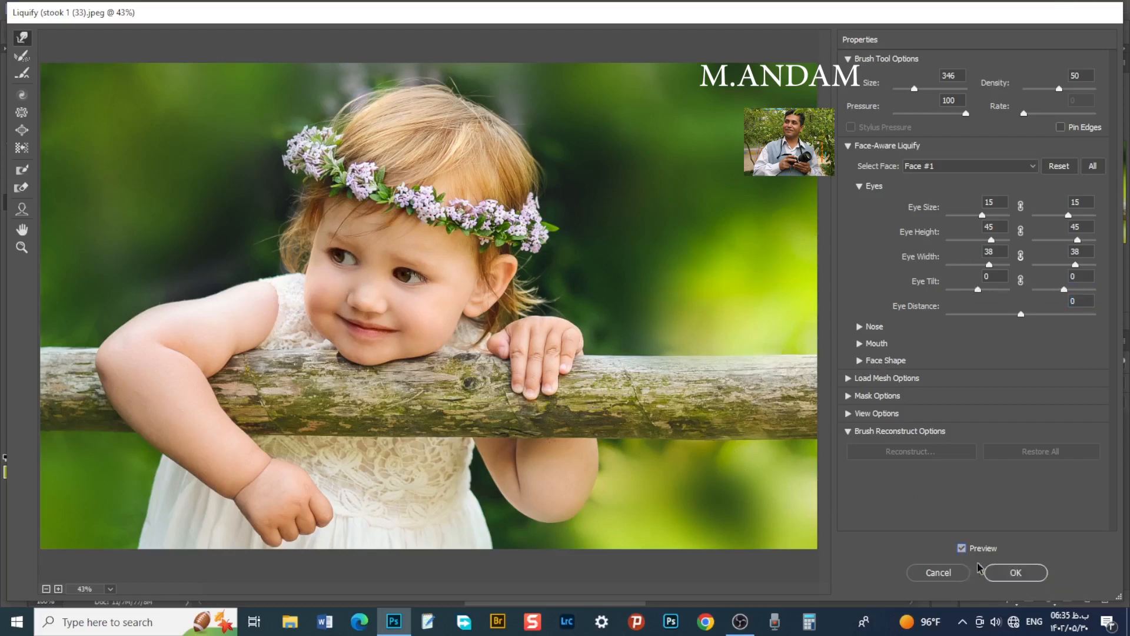
left_click(1016, 572)
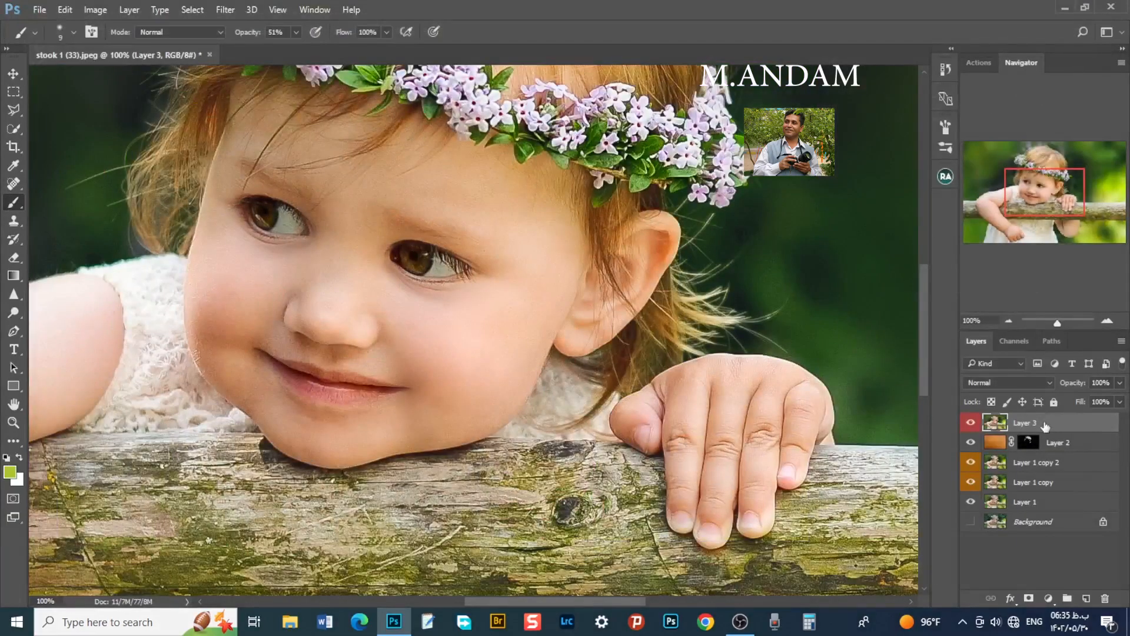
- Add an empty layer above Layer 3 and choose a near-white foreground colour
left_click(1087, 596)
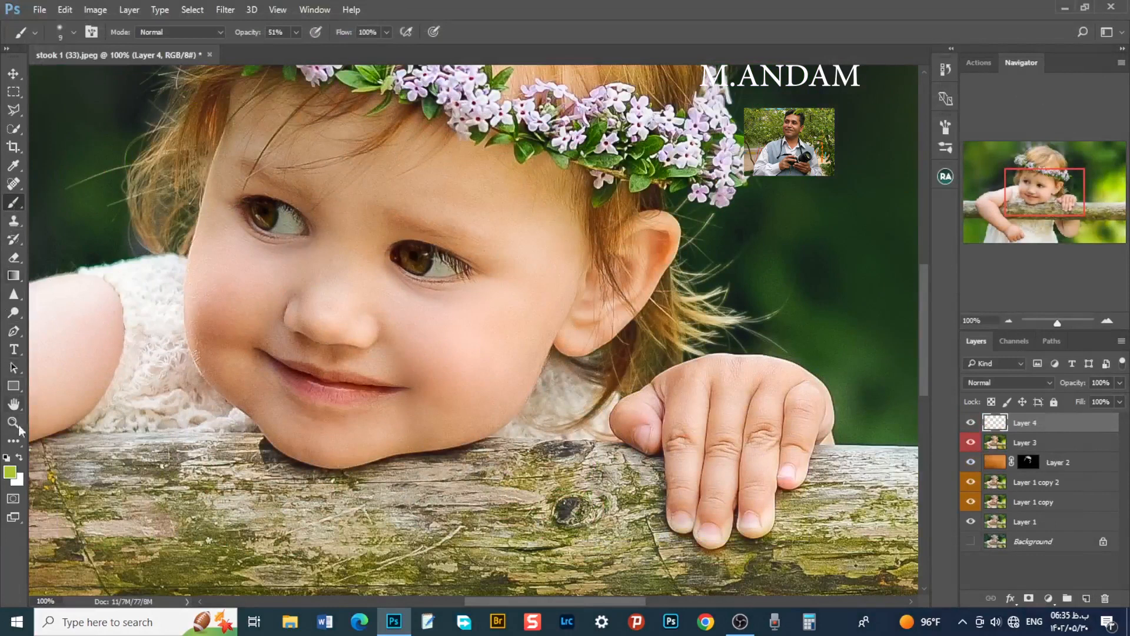
left_click(9, 472)
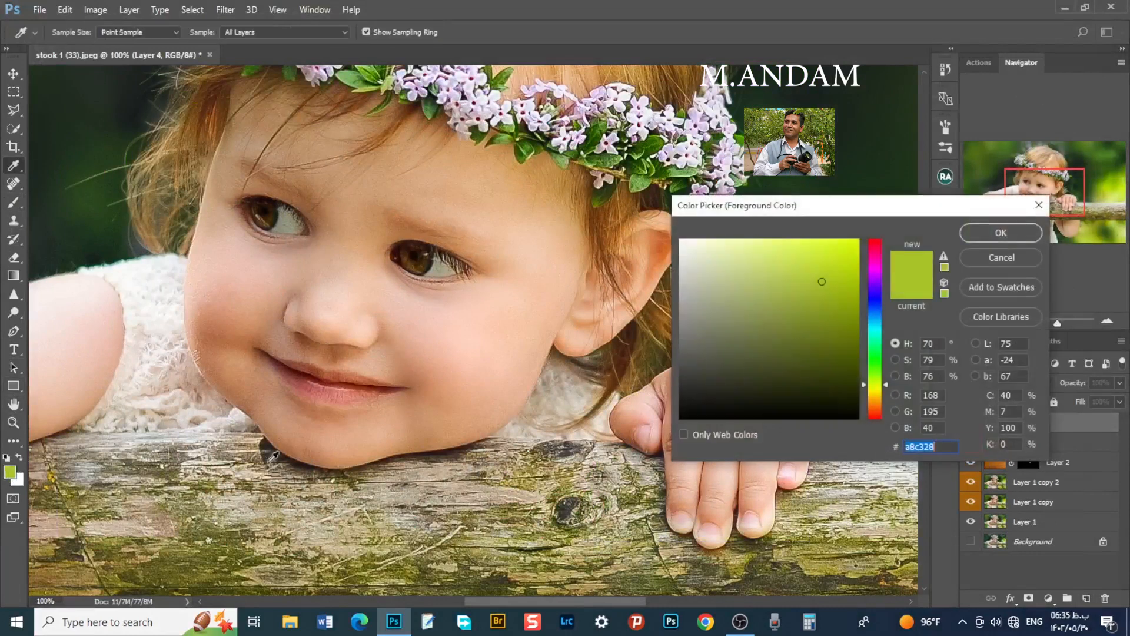
left_click(683, 244)
left_click(1001, 232)
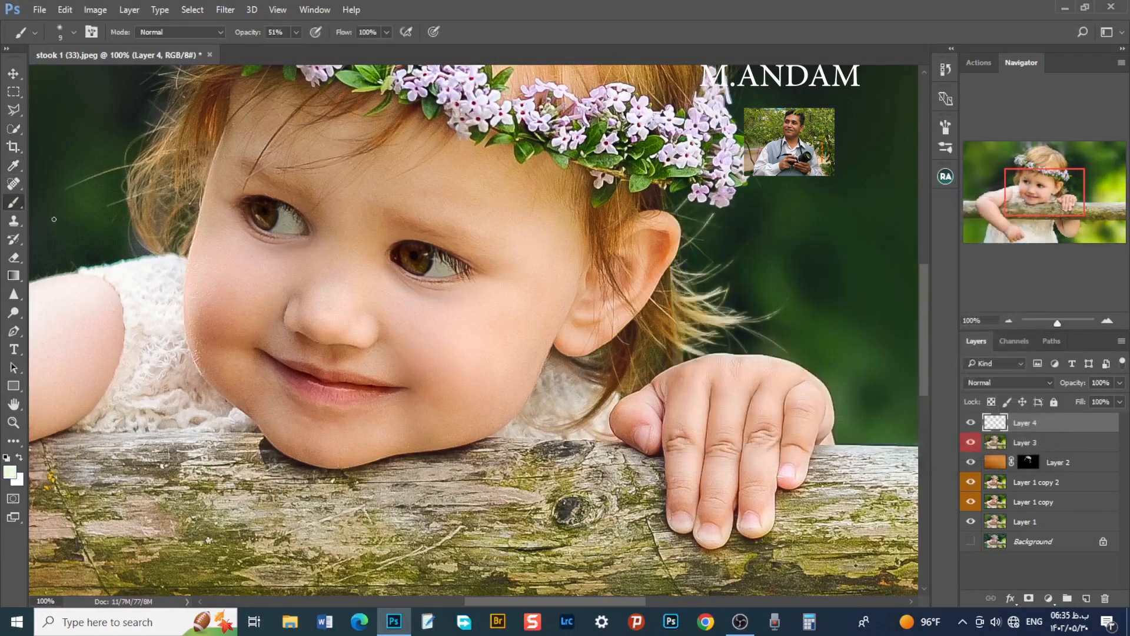
- Brighten the irises of both eyes on Layer 4 using a soft 12 px brush at 51% opacity
left_click(1107, 320)
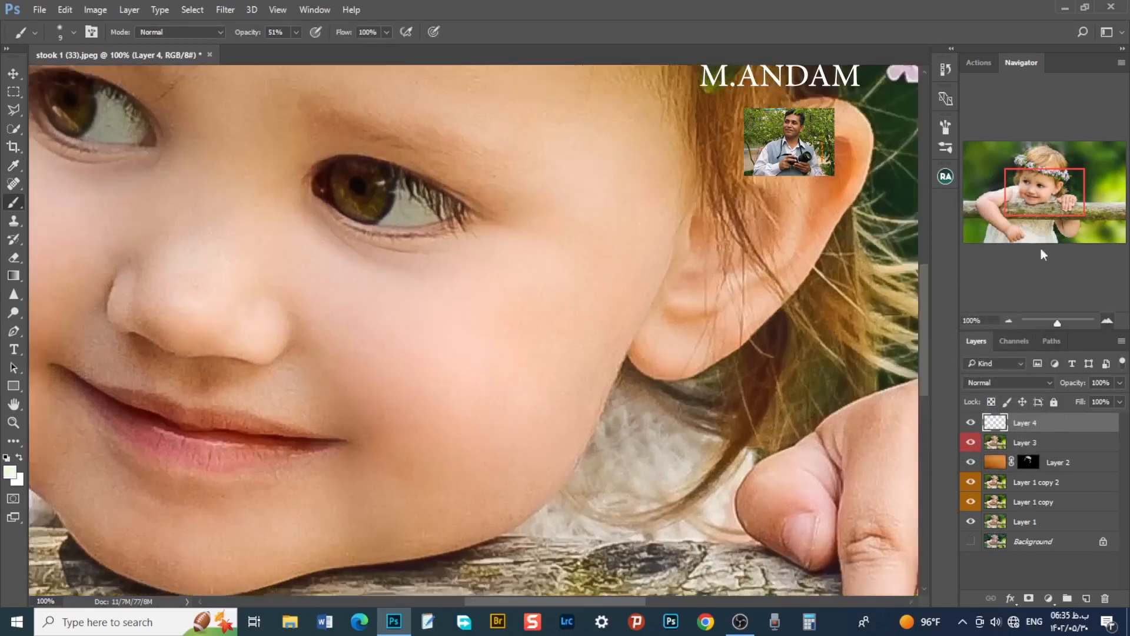
left_click_drag(1034, 204, 1024, 200)
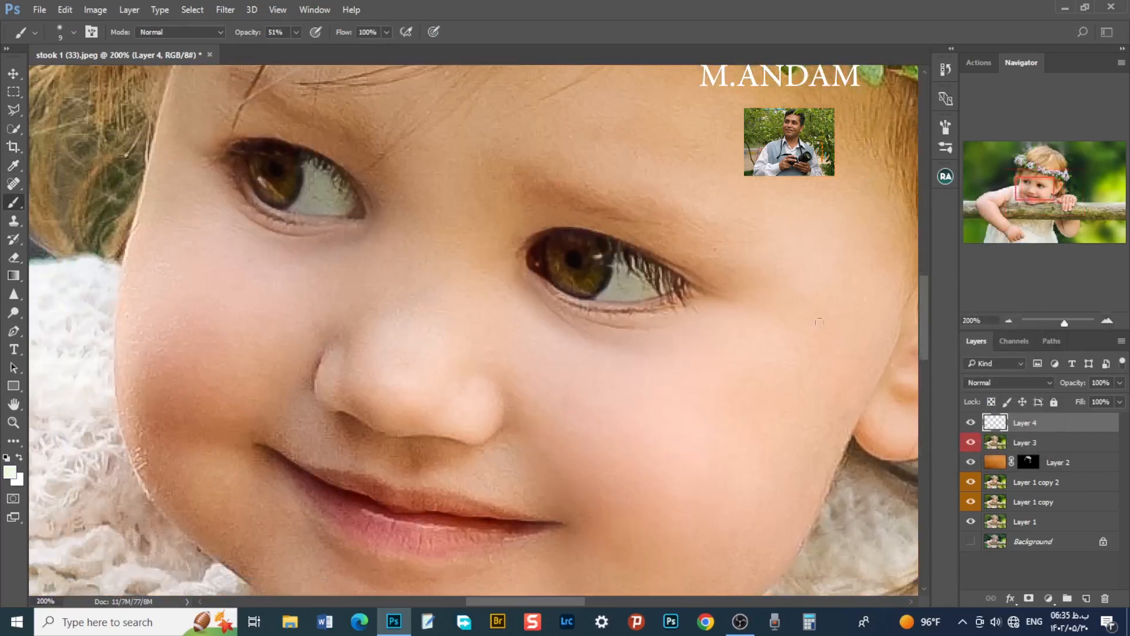
right_click(582, 286)
left_click_drag(671, 269, 676, 268)
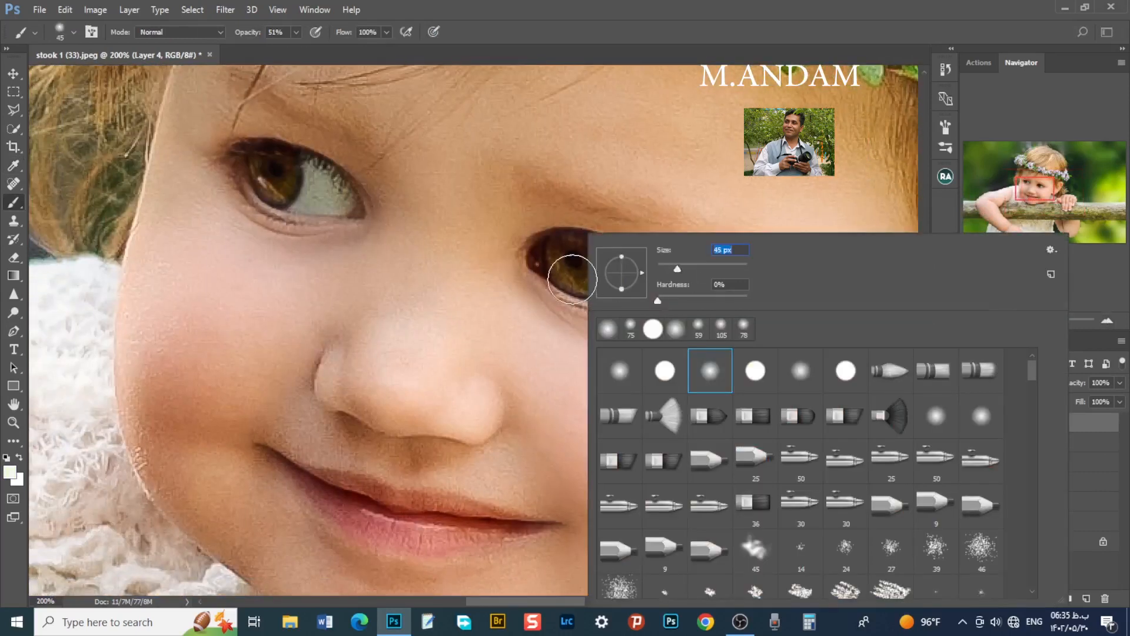
left_click(664, 268)
left_click(558, 272)
left_click_drag(582, 286, 596, 291)
mouse_move(286, 189)
left_mouse_down()
mouse_move(277, 199)
mouse_move(262, 191)
left_mouse_up()
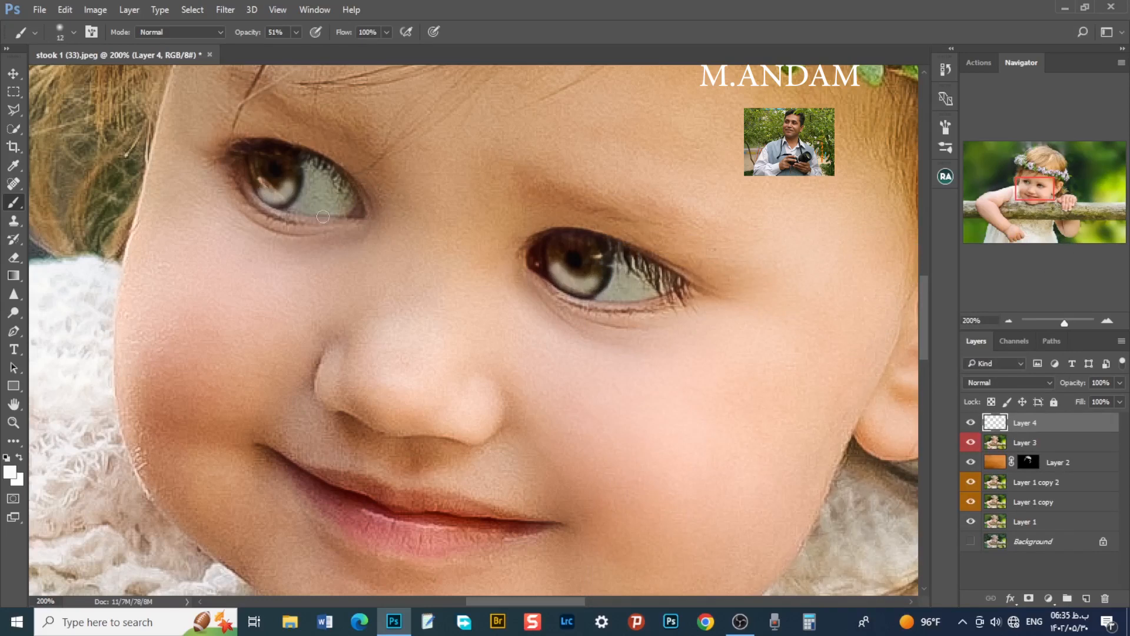
- Set Layer 4's blend mode to Overlay and its opacity to 76%
left_click(1005, 382)
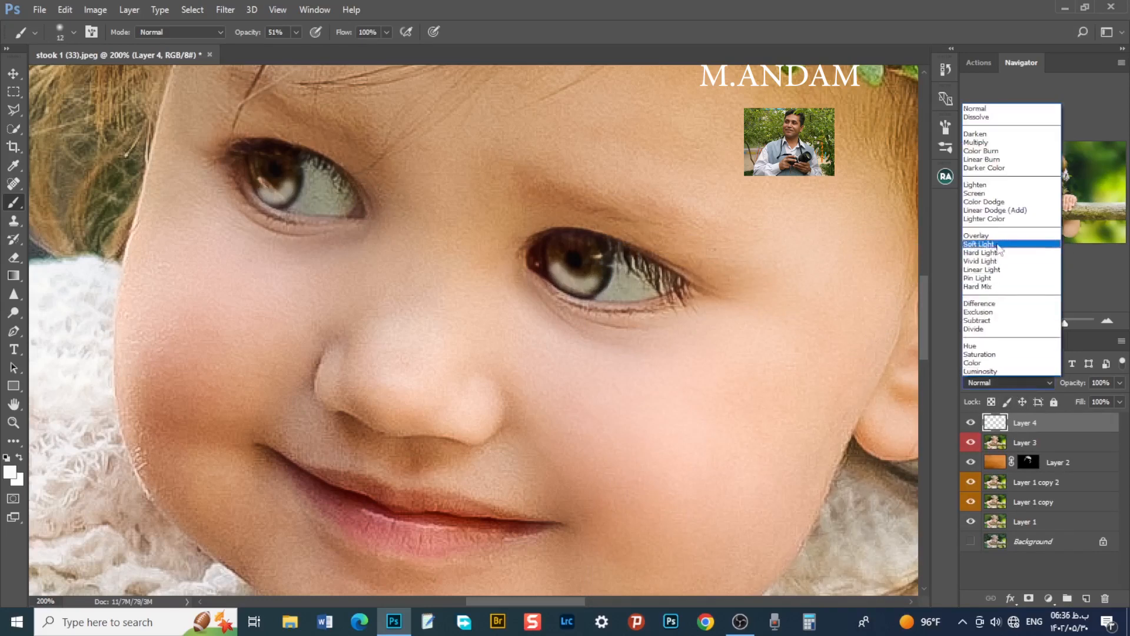
left_click(998, 253)
left_click(1008, 320)
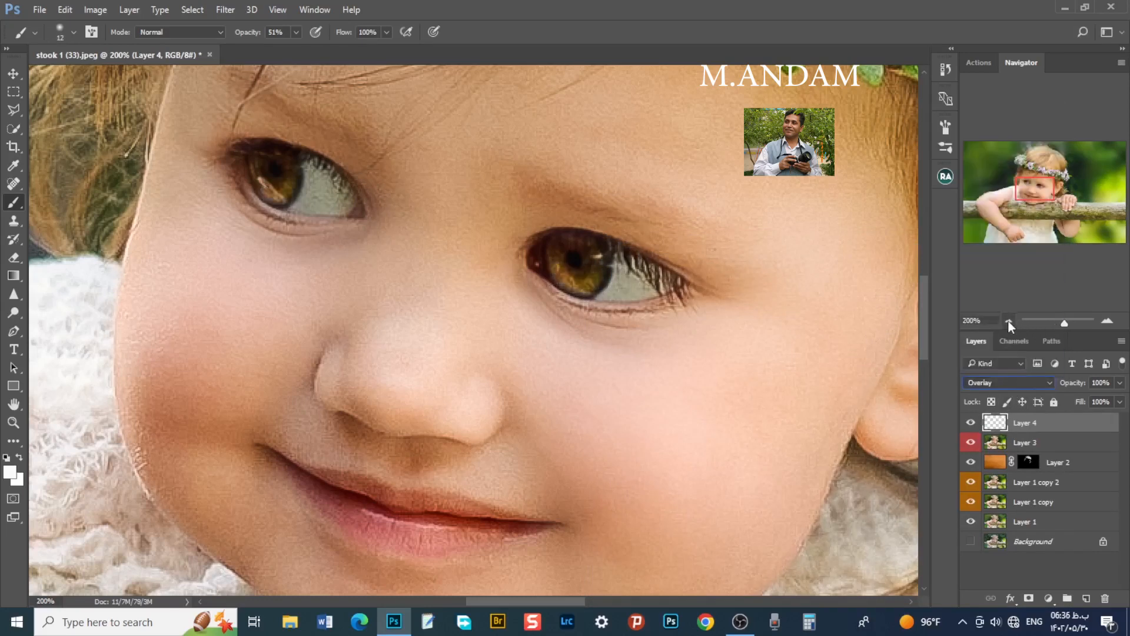
left_click(1008, 320)
left_click(1008, 320)
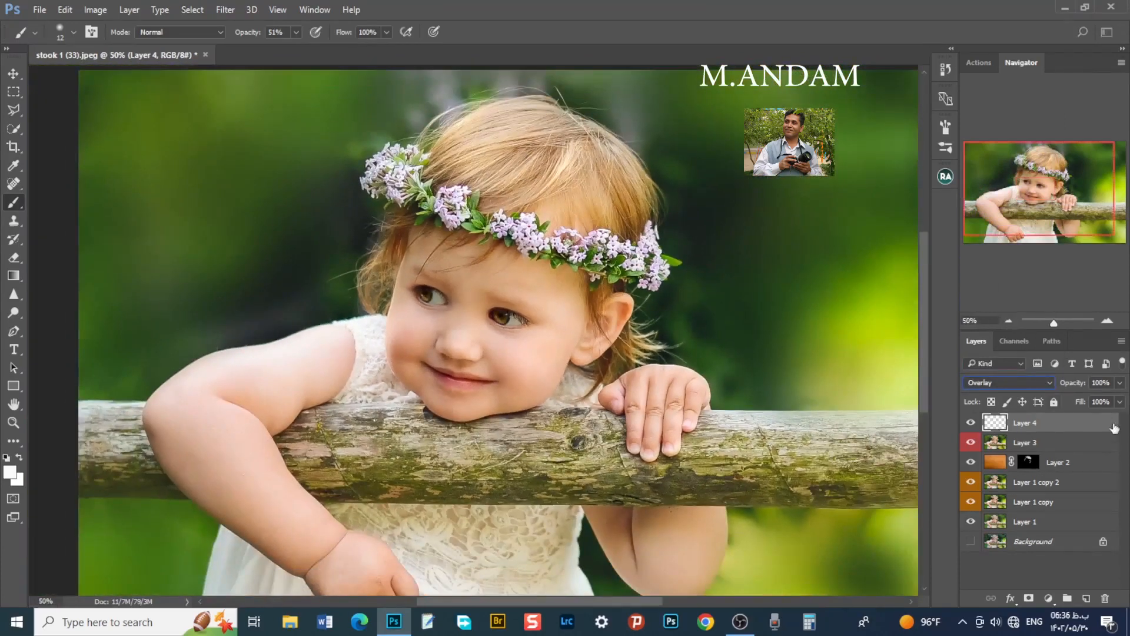
left_click(1120, 383)
left_click_drag(1121, 402, 1104, 402)
left_click(1008, 321)
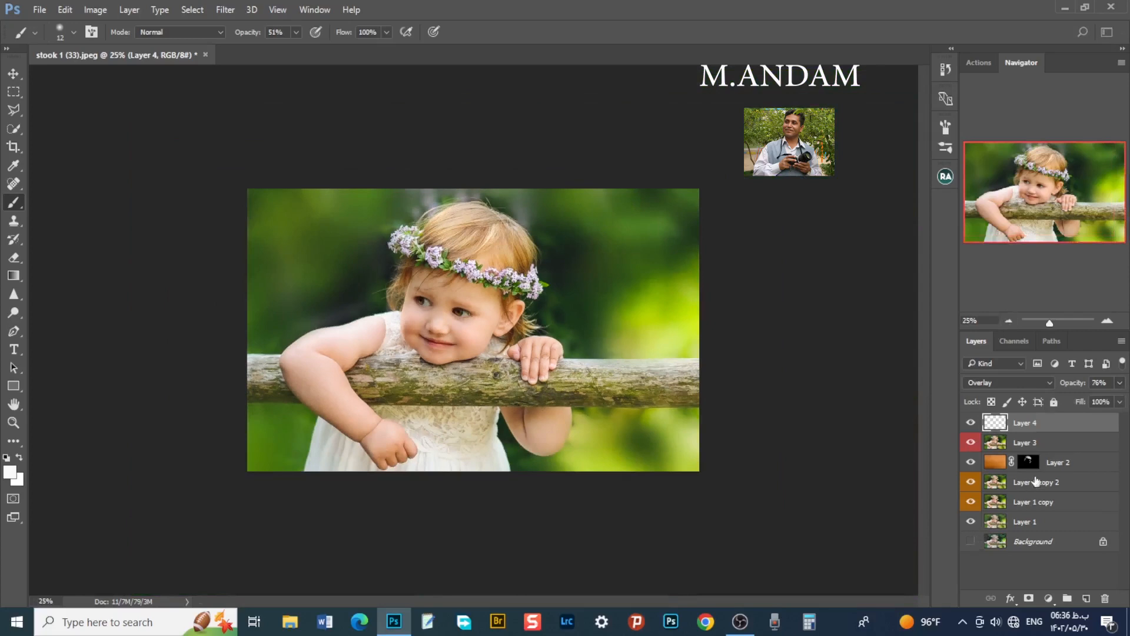
- Merge Layer 4 with Layer 3 and duplicate the merged layer
left_click(1052, 447, "shift")
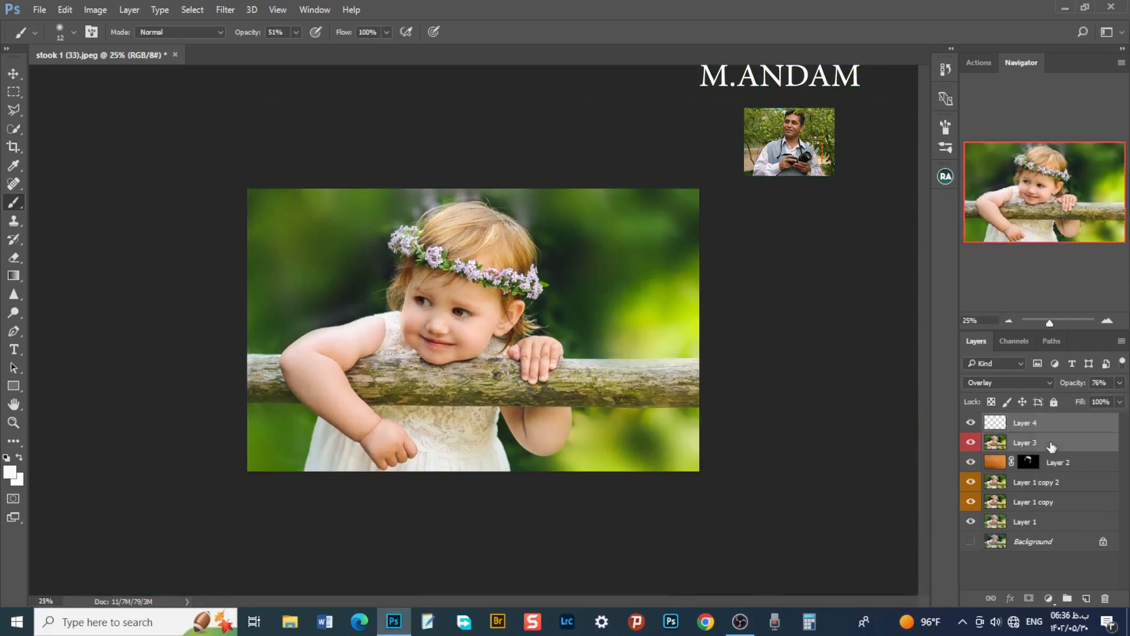
right_click(1052, 446)
left_click(804, 485)
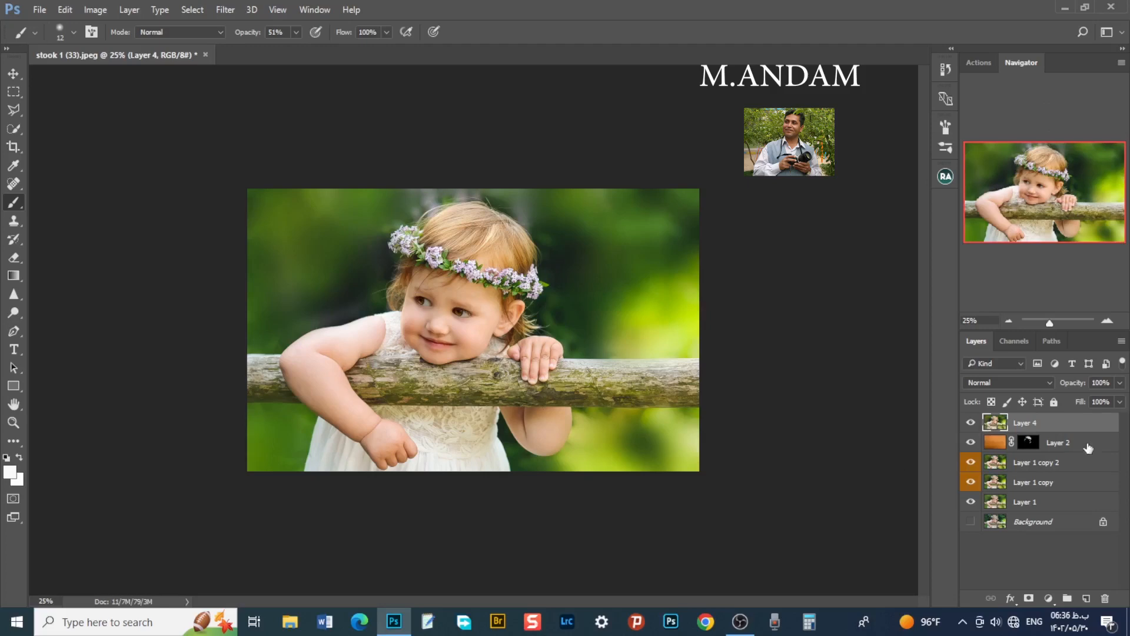
left_click_drag(1057, 423, 1087, 598)
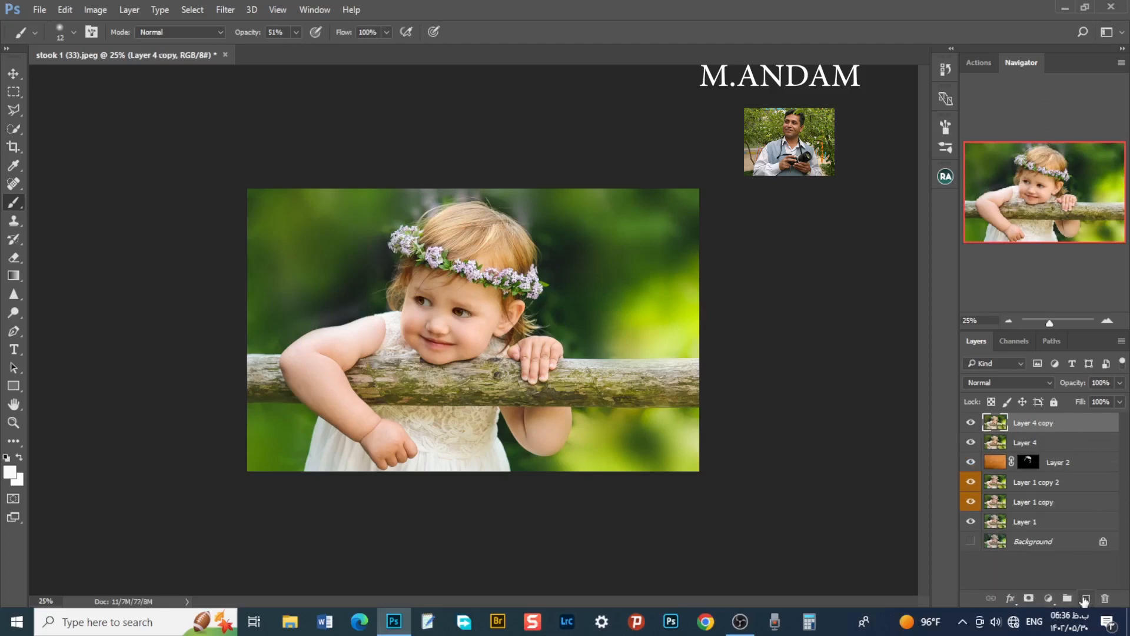
- Add a Curves adjustment layer that darkens the midtones, and invert its mask to black
left_click(1048, 597)
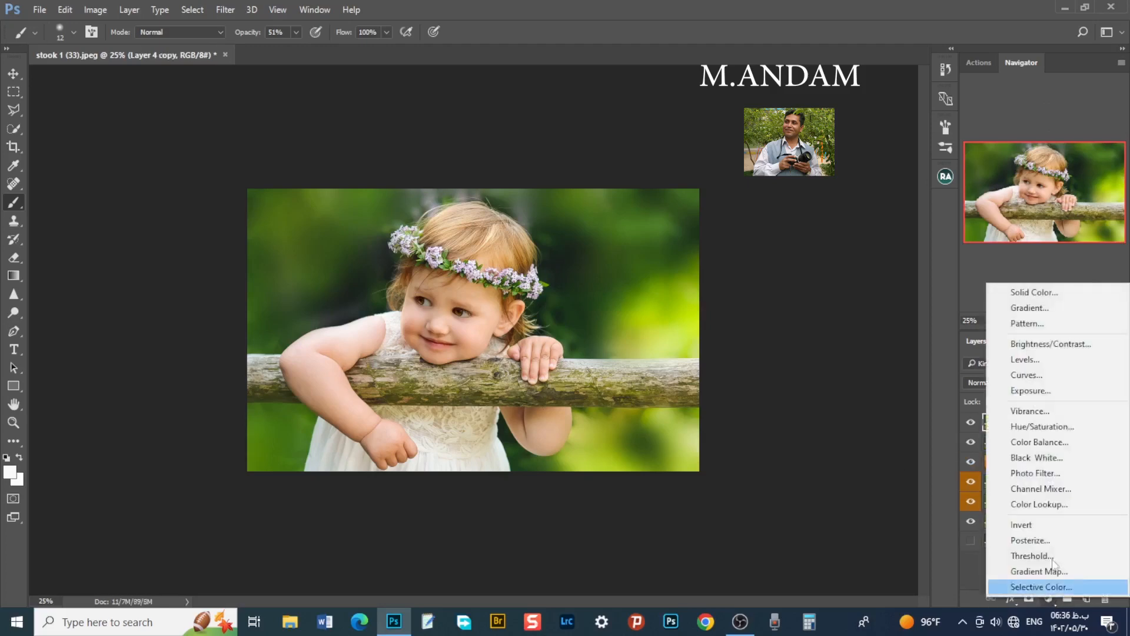
left_click(1045, 375)
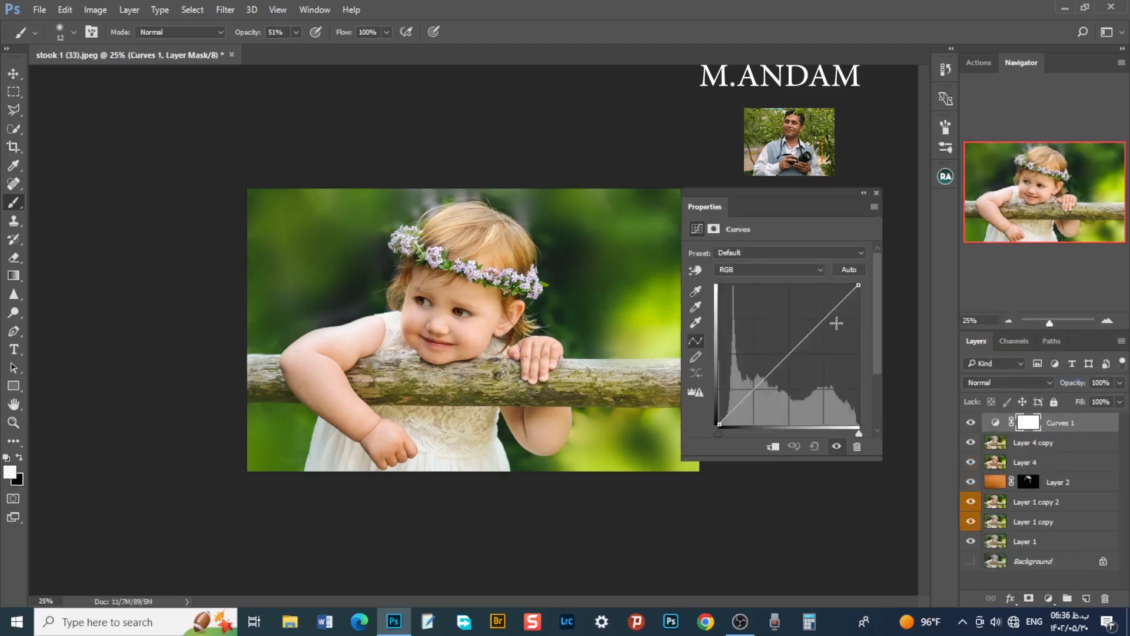
left_click(1107, 323)
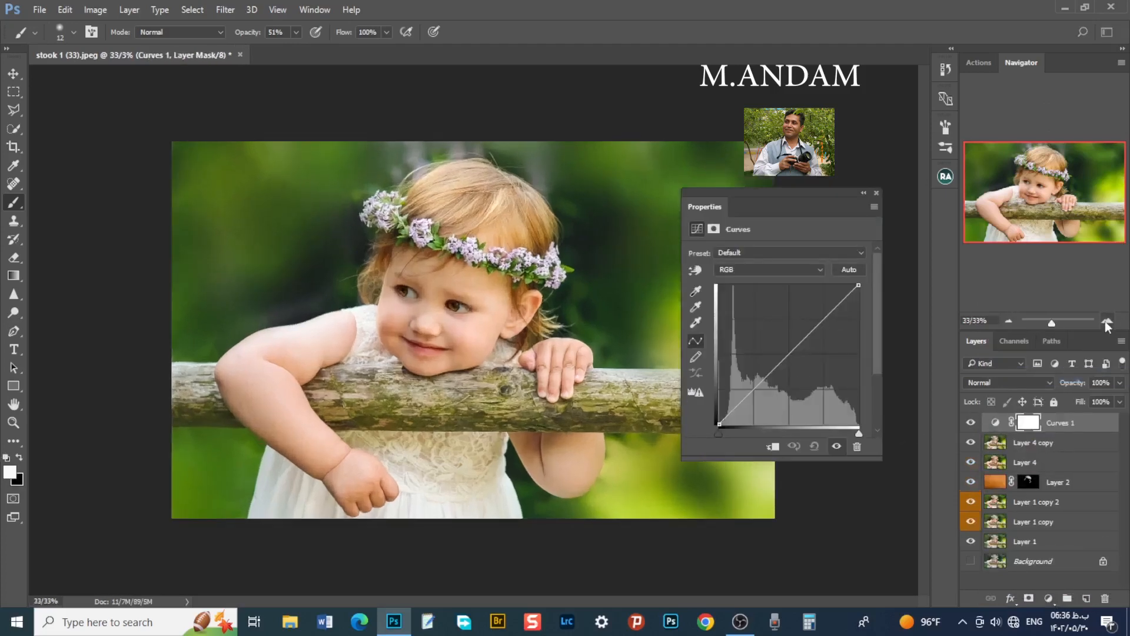
left_click(1108, 322)
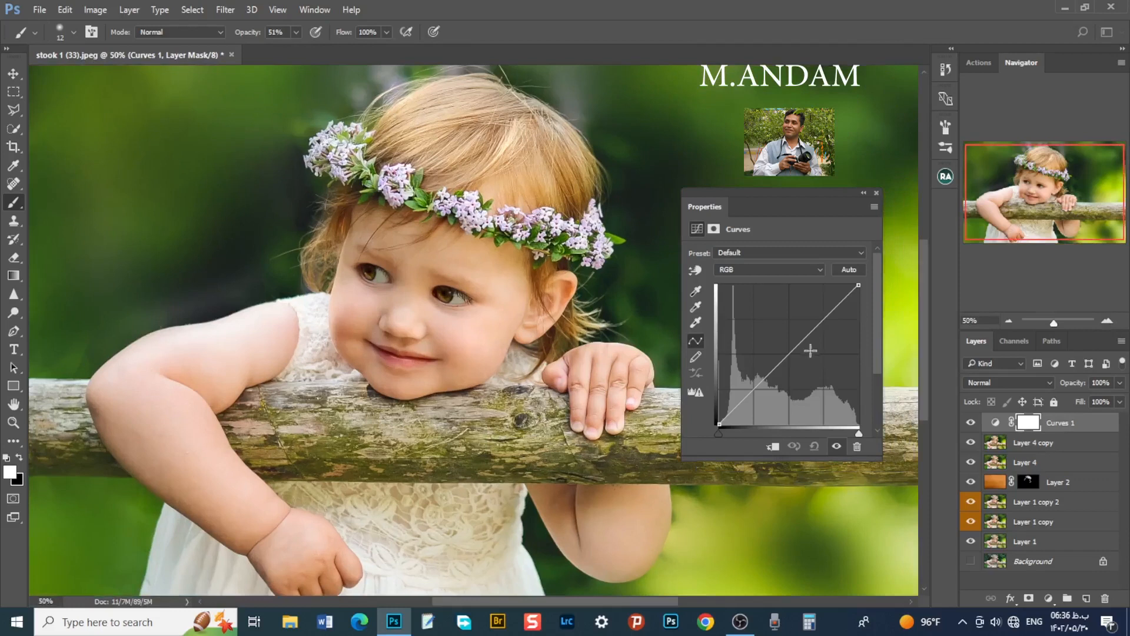
left_click(791, 353)
left_click_drag(790, 354, 801, 359)
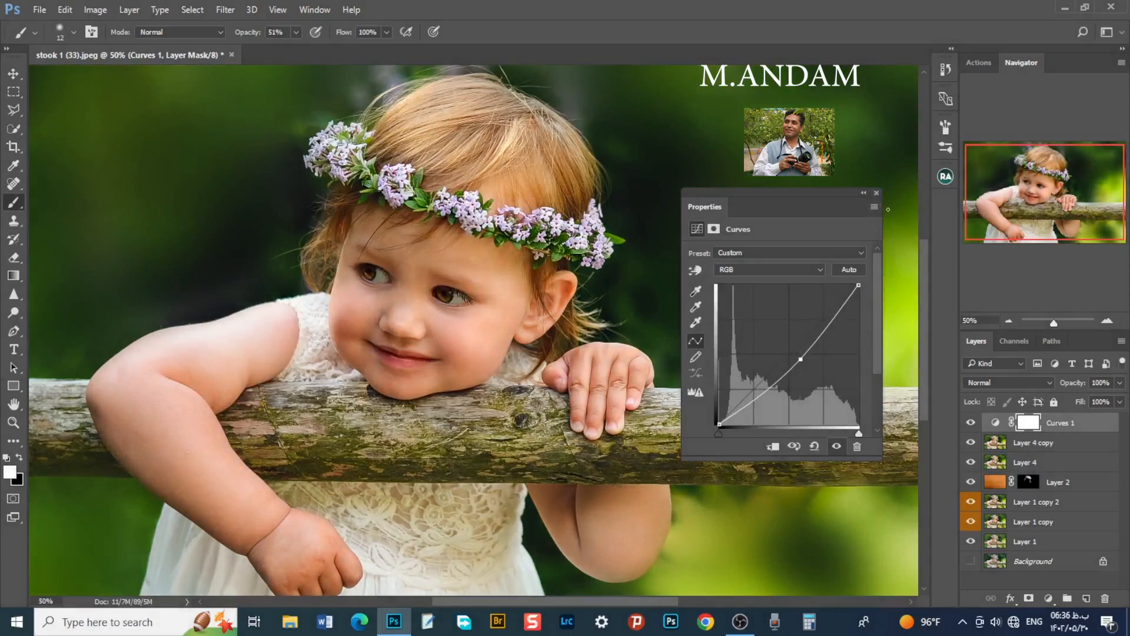
left_click(876, 193)
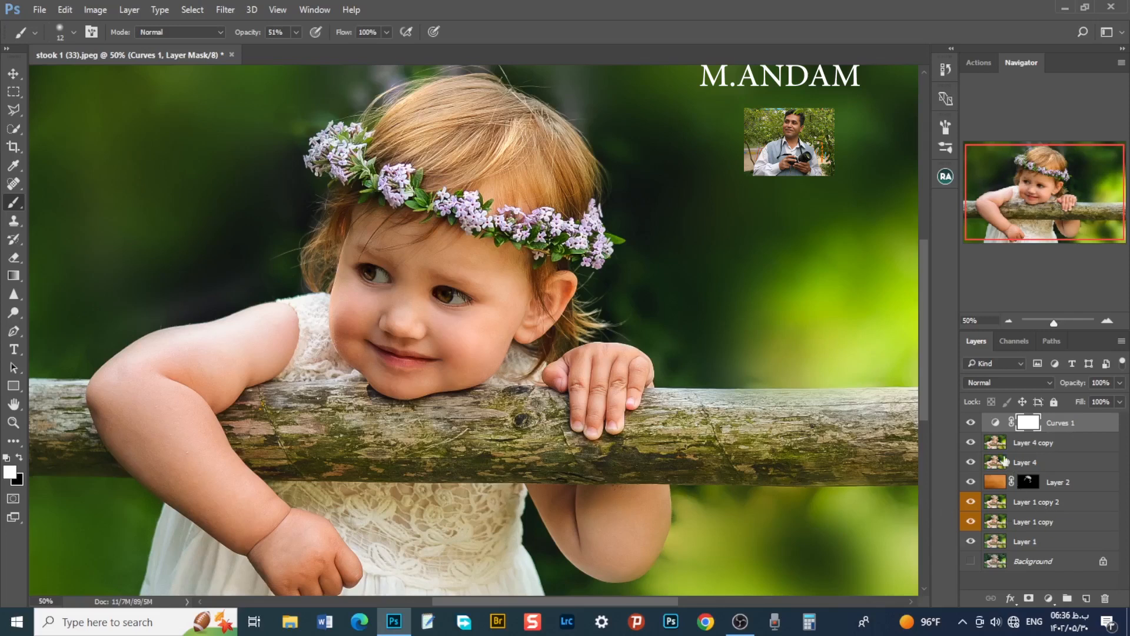
key("ctrl+i")
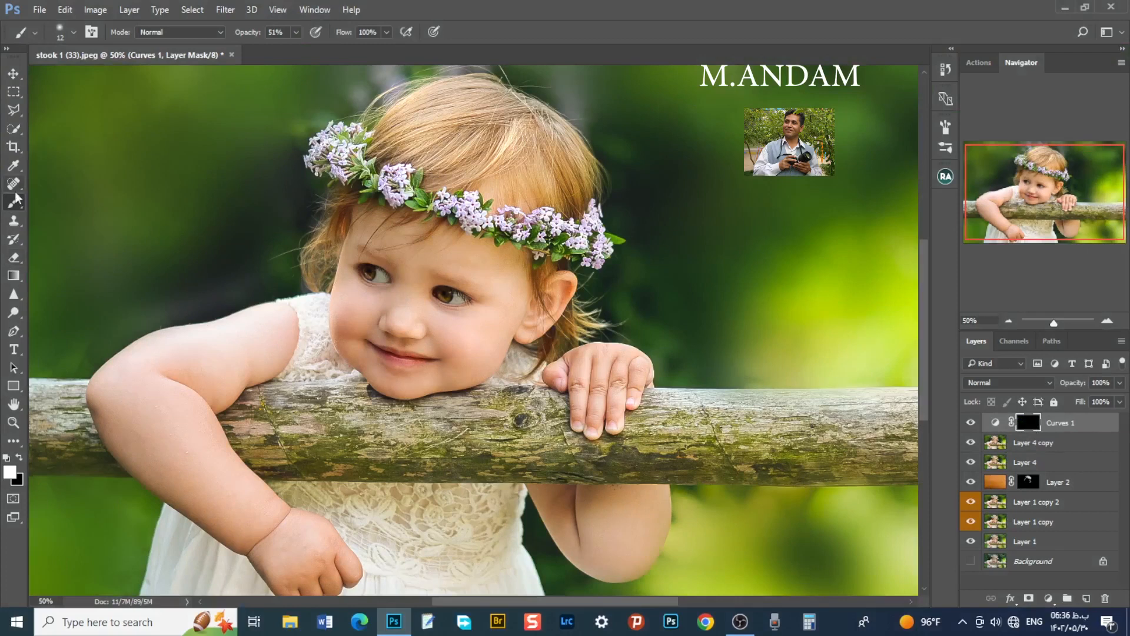
- Paint white on the Curves 1 mask over the top of the hair with a soft 155 px brush at 43% opacity
right_click(473, 160)
left_click(601, 193)
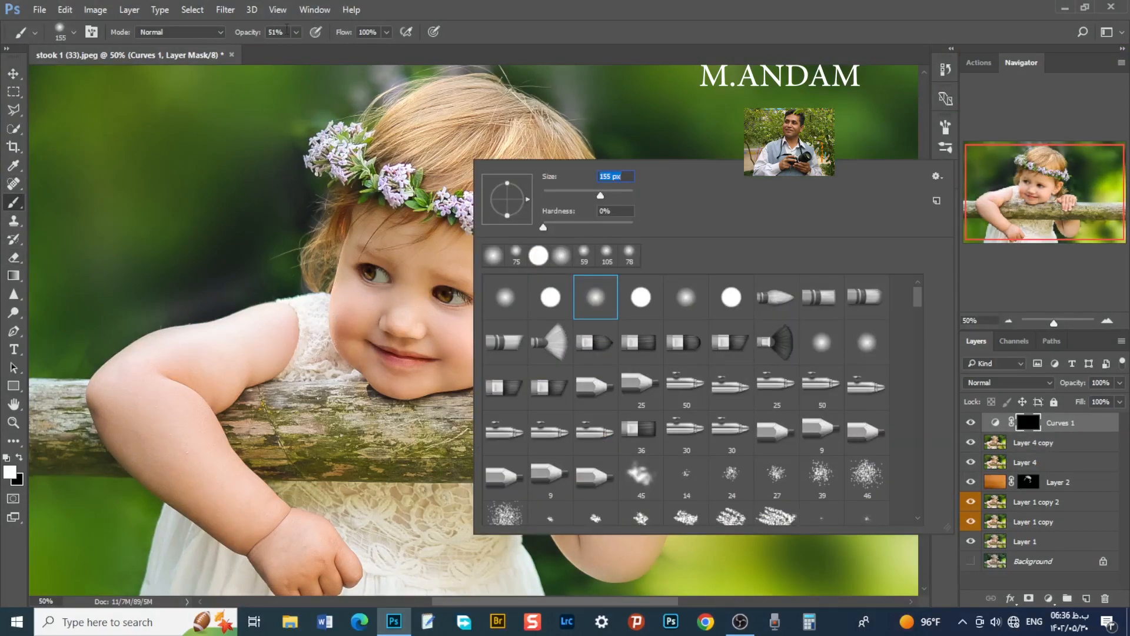
mouse_move(296, 33)
left_mouse_down()
mouse_move(299, 53)
mouse_move(279, 67)
mouse_move(293, 66)
left_mouse_up()
left_click_drag(497, 133, 475, 108)
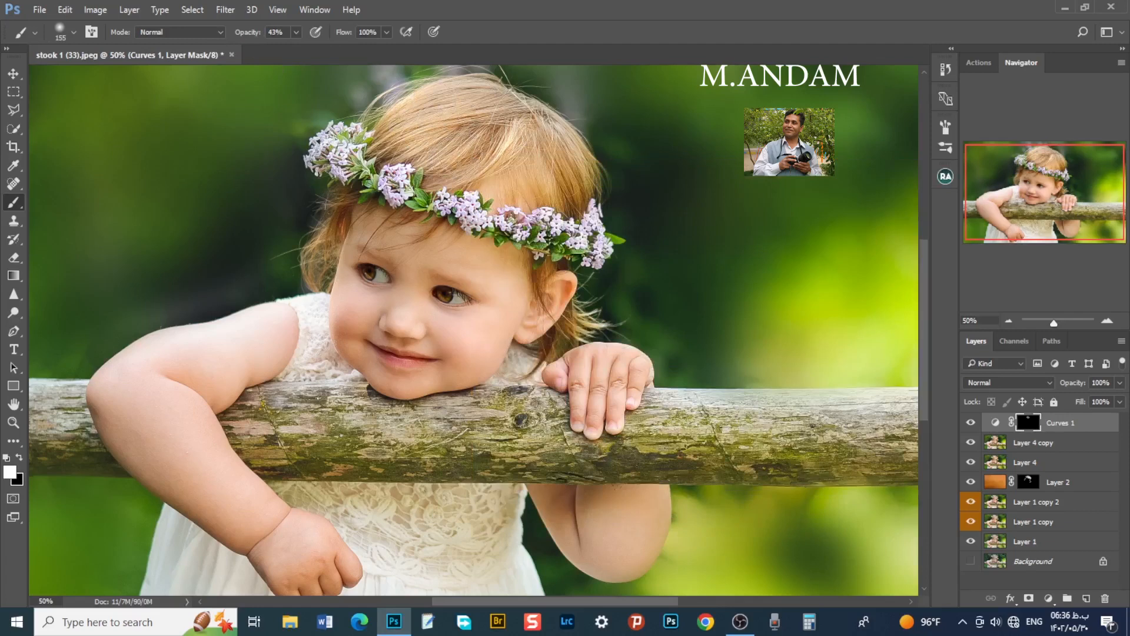
left_click_drag(551, 148, 563, 191)
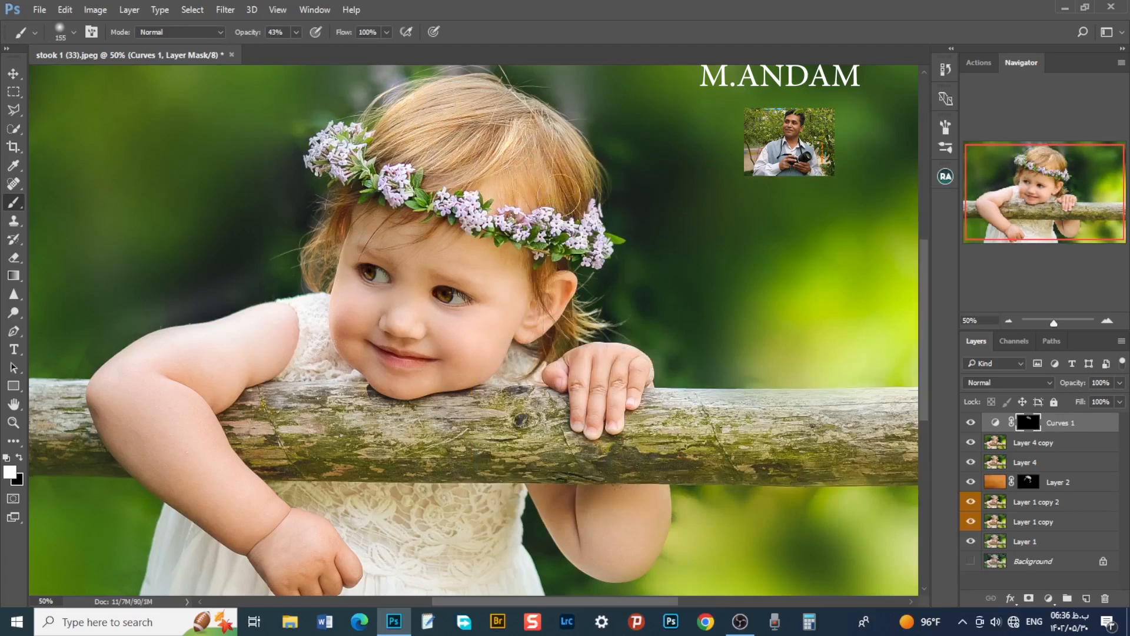
- Paint the curve darkening into the hair beside the face and ear with a 100 px brush, and compare the result without Curves 1
right_click(564, 218)
left_click(579, 211)
left_click_drag(336, 218, 327, 275)
mouse_move(569, 324)
left_mouse_down()
mouse_move(560, 340)
mouse_move(543, 281)
mouse_move(554, 322)
mouse_move(552, 277)
left_mouse_up()
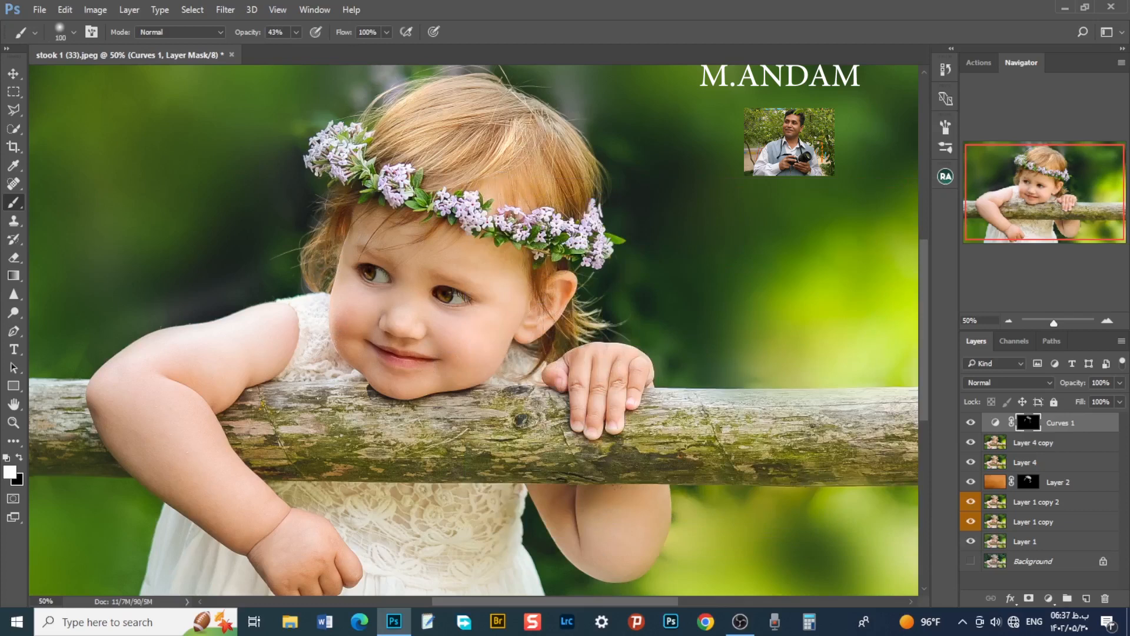
left_click_drag(479, 133, 493, 107)
left_click(970, 423)
left_click(971, 422)
- Deepen the hair darkening on the Curves 1 mask with the brush at 66% opacity
left_click_drag(1043, 211, 1033, 234)
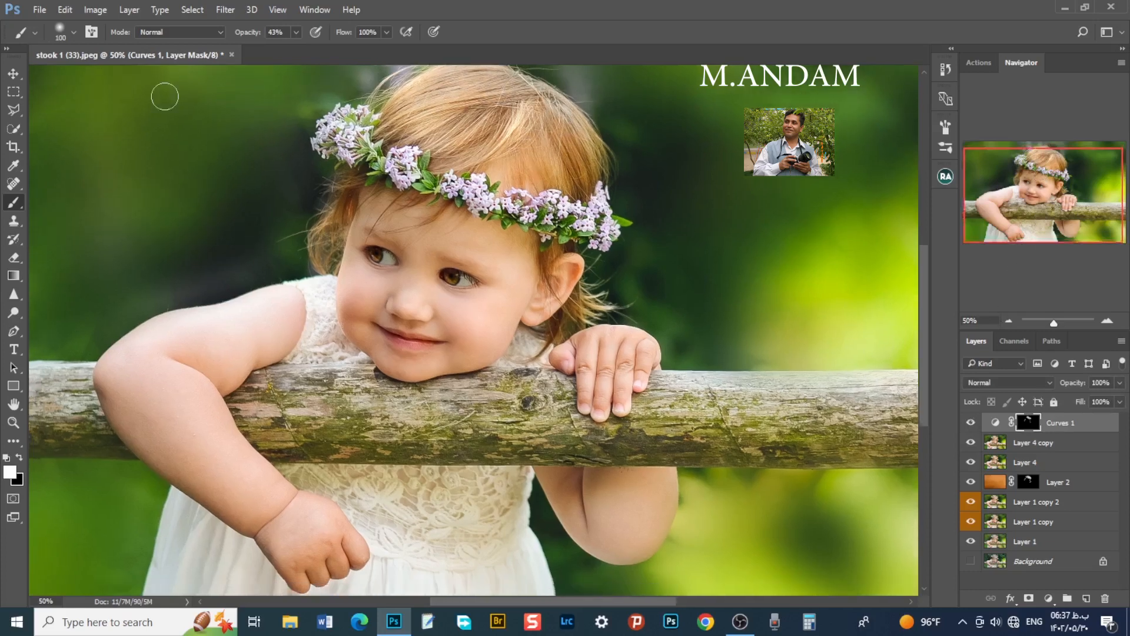
left_click(295, 32)
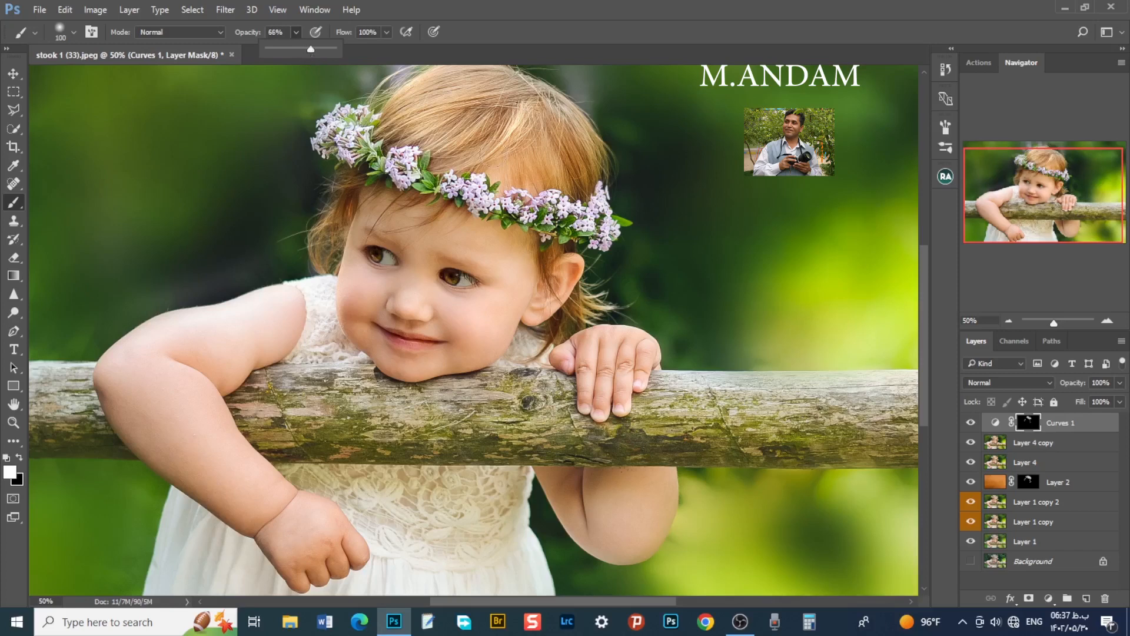
mouse_move(530, 119)
left_mouse_down()
mouse_move(479, 112)
mouse_move(492, 118)
left_mouse_up()
- Lightly darken the lips through the Curves 1 mask using a soft 29 px brush at 5% opacity
scroll(471, 121, "up", 2)
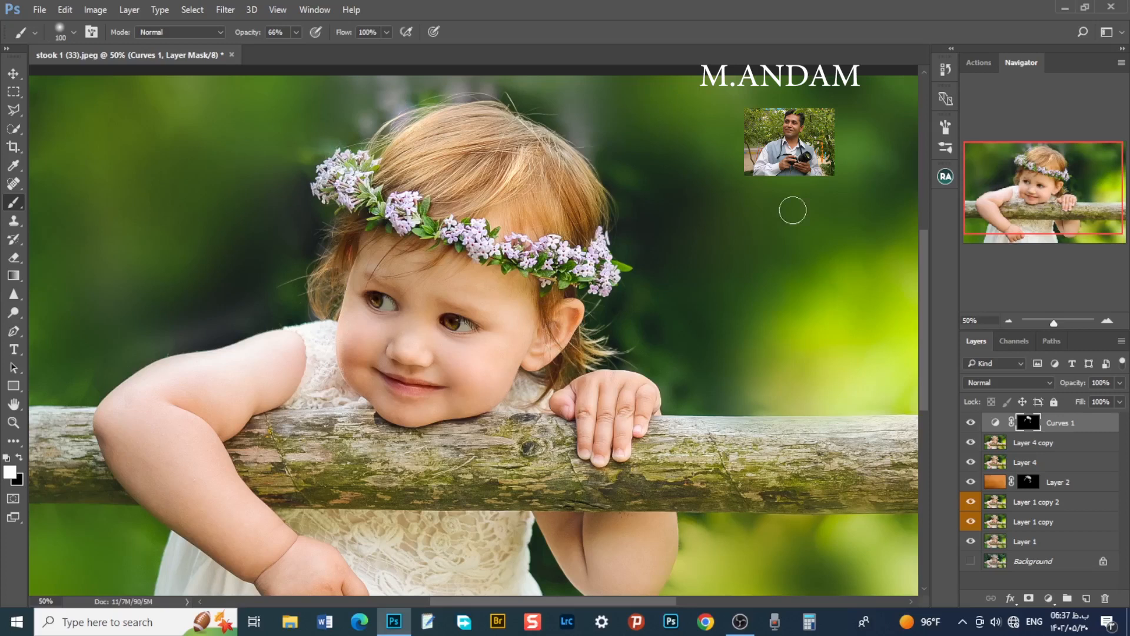
scroll(850, 303, "down", 2)
scroll(850, 303, "down", 2)
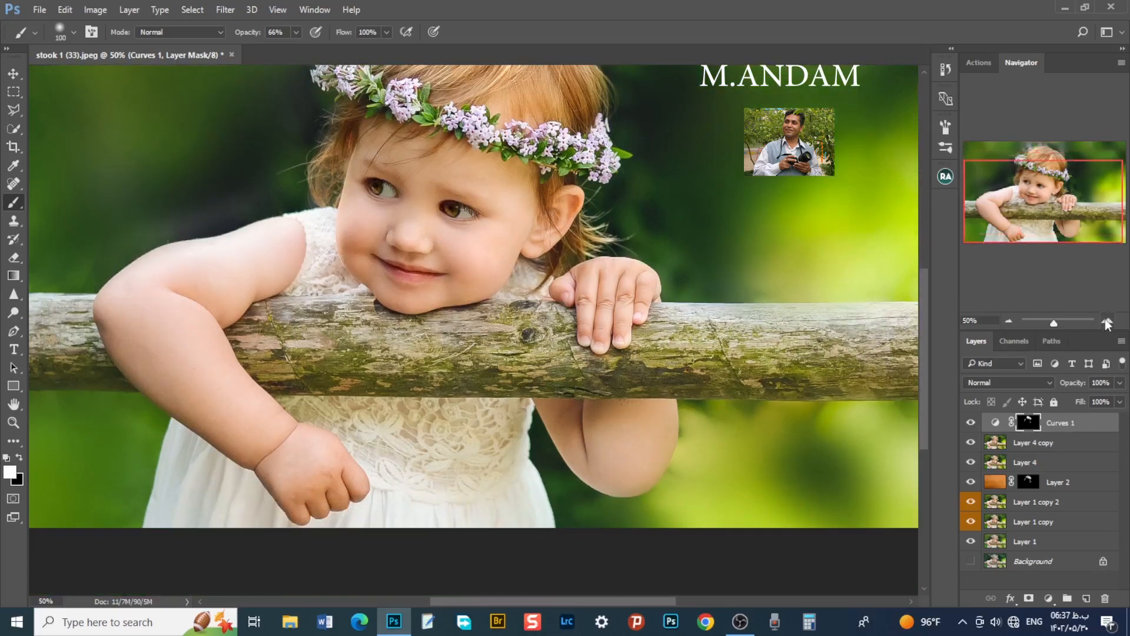
left_click(1107, 322)
right_click(412, 259)
left_click_drag(496, 268, 503, 265)
left_click(295, 31)
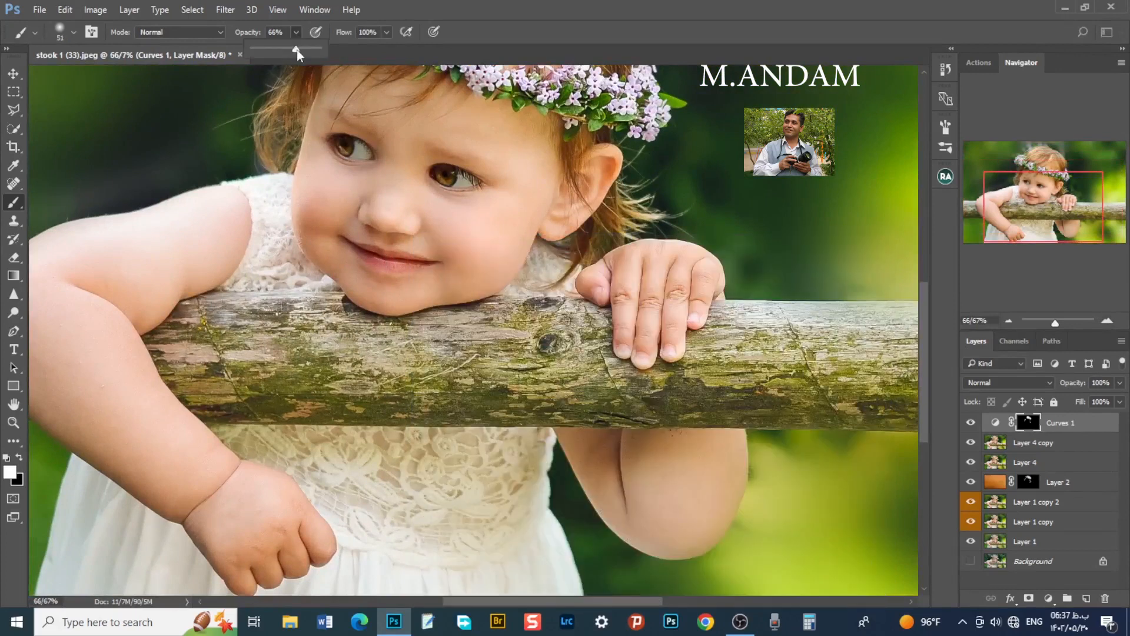
right_click(424, 262)
left_click_drag(509, 269, 503, 269)
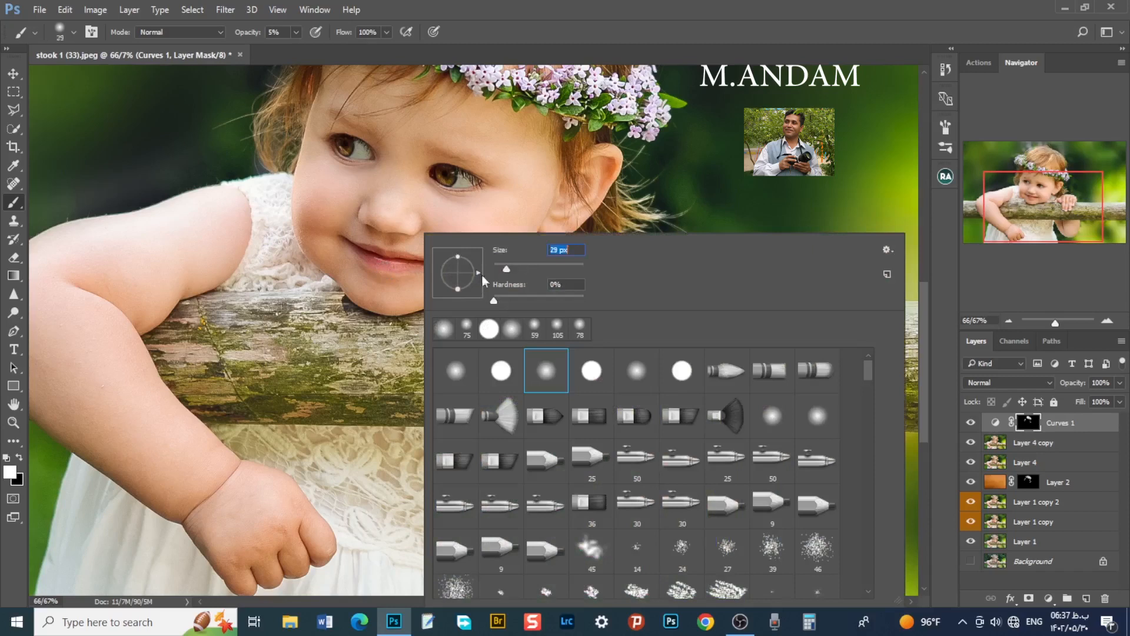
left_click(417, 264)
mouse_move(355, 246)
left_mouse_down()
mouse_move(418, 259)
mouse_move(395, 260)
left_mouse_up()
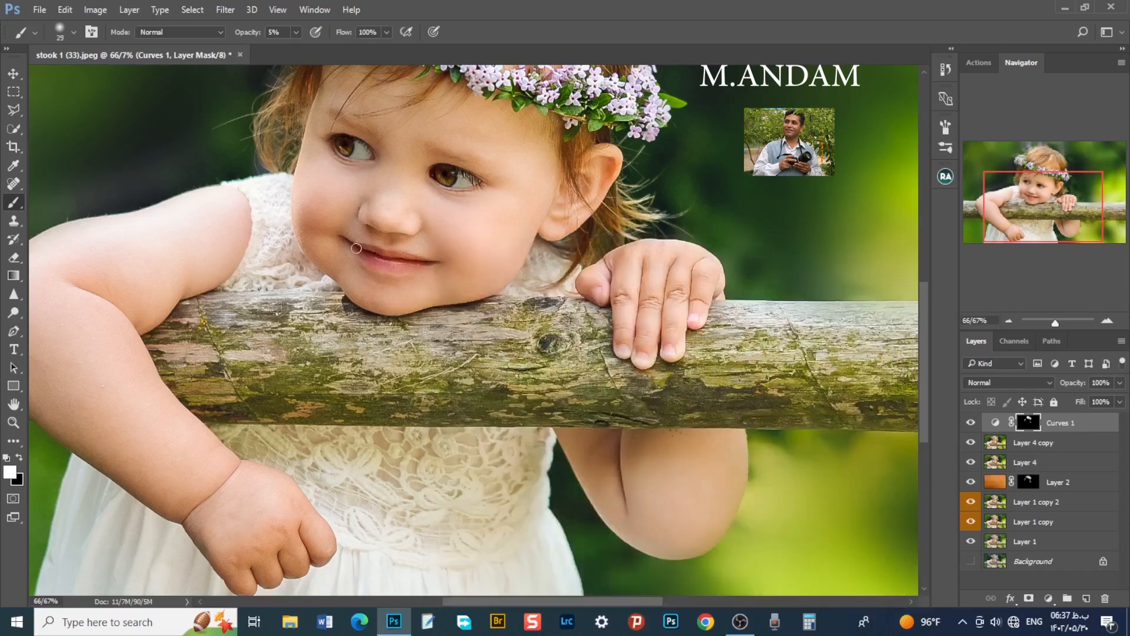
- Strengthen the darkening of the lips on the Curves 1 mask with the brush at 14% opacity
left_click(296, 33)
left_click_drag(295, 49, 301, 49)
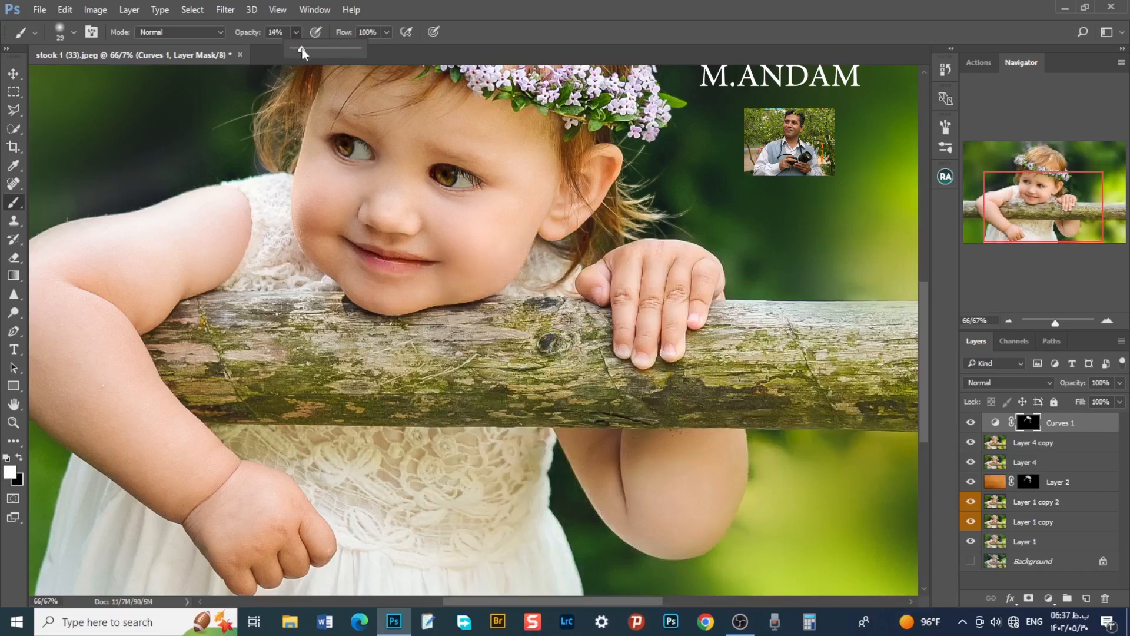
left_click(378, 260)
mouse_move(358, 248)
left_mouse_down()
mouse_move(423, 261)
mouse_move(370, 265)
left_mouse_up()
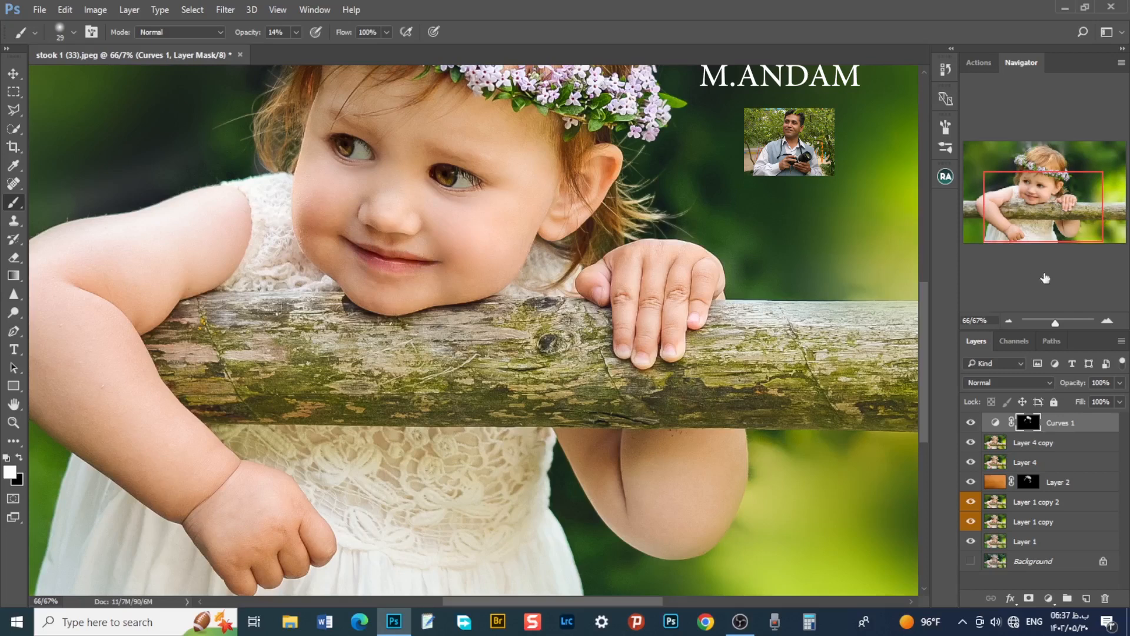
- Paint the Curves 1 mask over the eye nearer the ear with a soft 12 px brush at 14% opacity
left_click(1107, 320)
left_click_drag(1045, 224, 1034, 203)
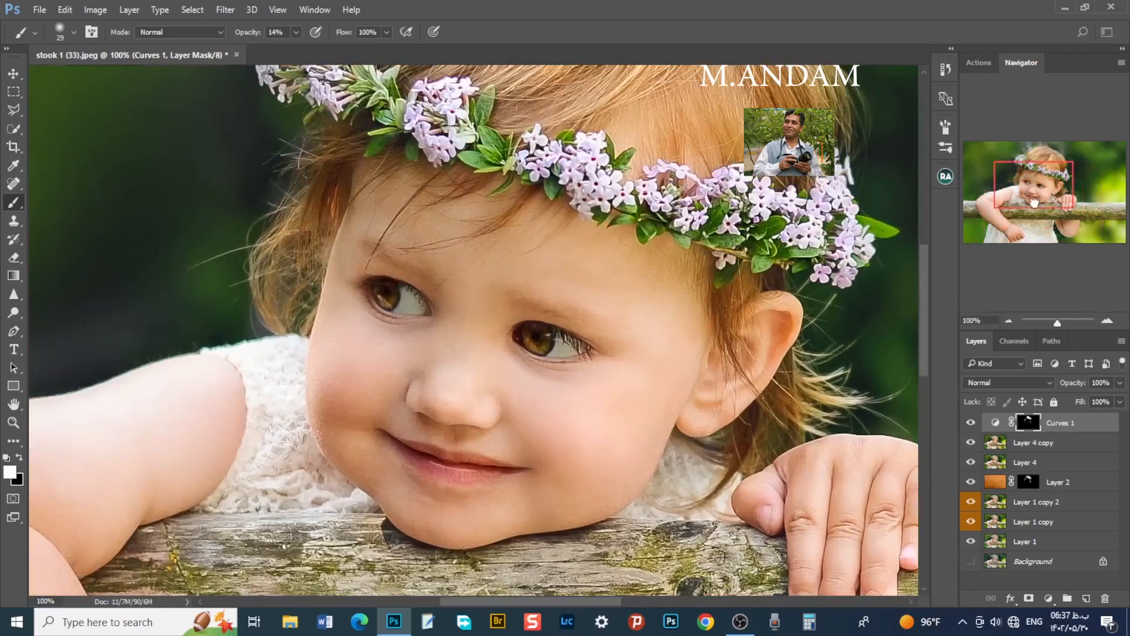
right_click(582, 347)
left_click_drag(667, 269, 661, 268)
left_click(559, 334)
- Compare the whole portrait with the Curves 1 layer hidden and shown
left_click(1013, 320)
left_click(1012, 320)
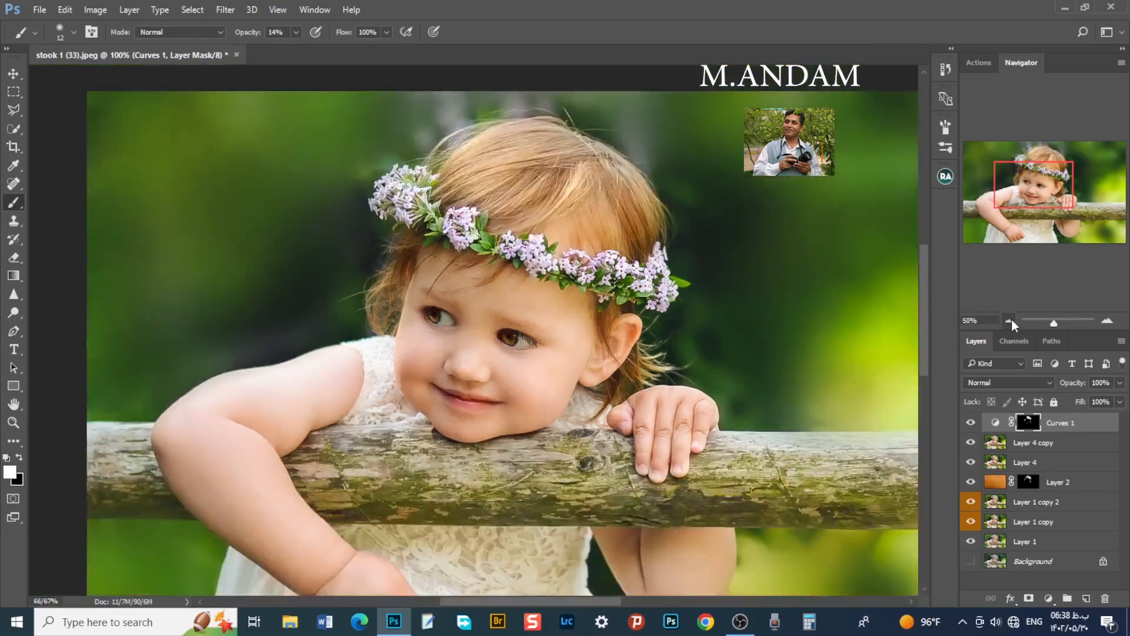
left_click(1012, 320)
left_click(1012, 320)
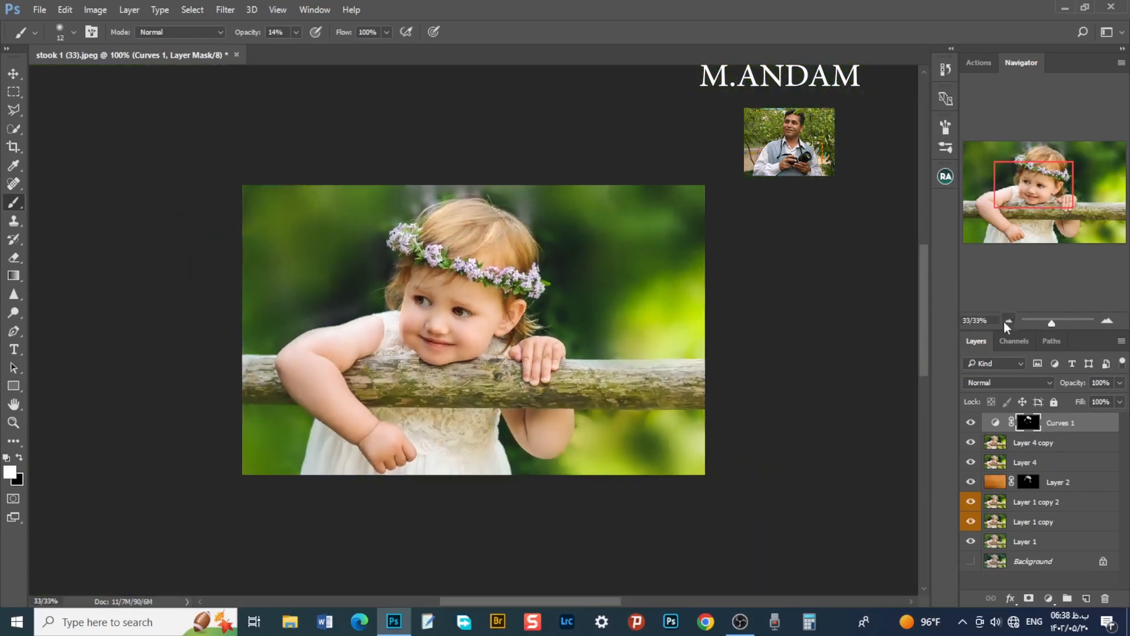
left_click(971, 422)
left_click(971, 422)
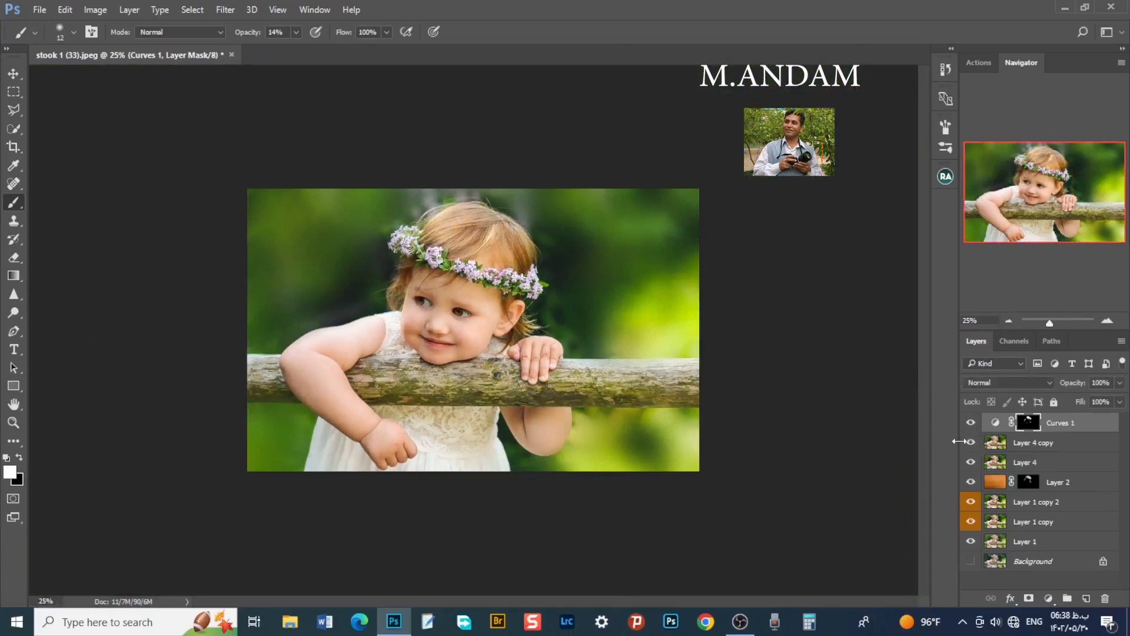
- Stamp all visible layers into a new merged layer at the top of the stack
left_click(1043, 452)
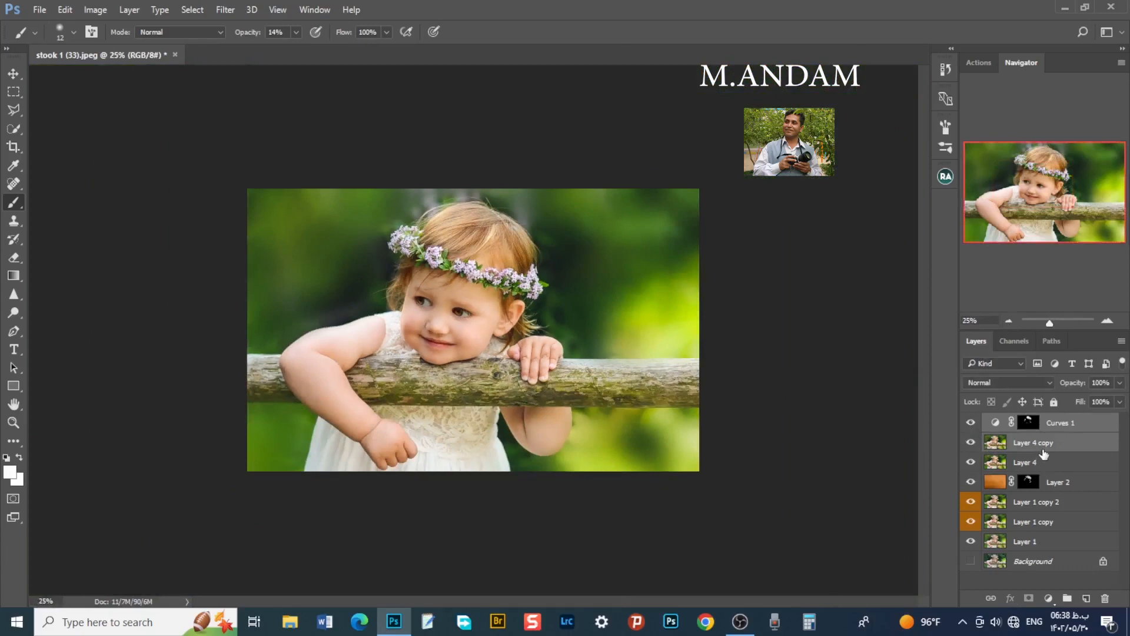
left_click(1043, 463, "shift")
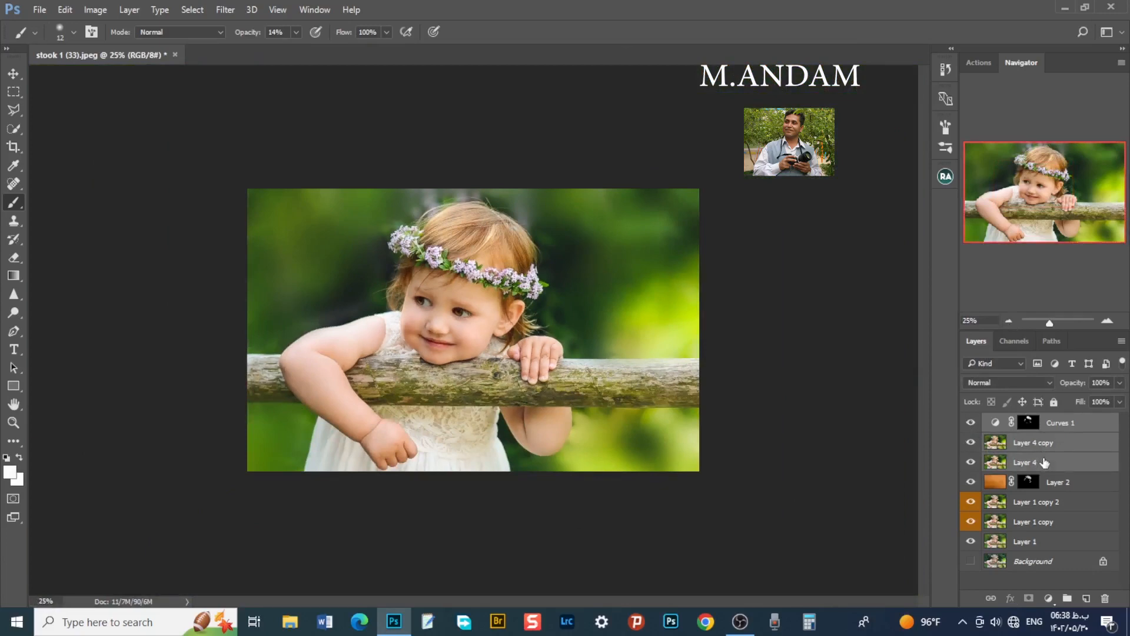
key("ctrl+alt+shift+e")
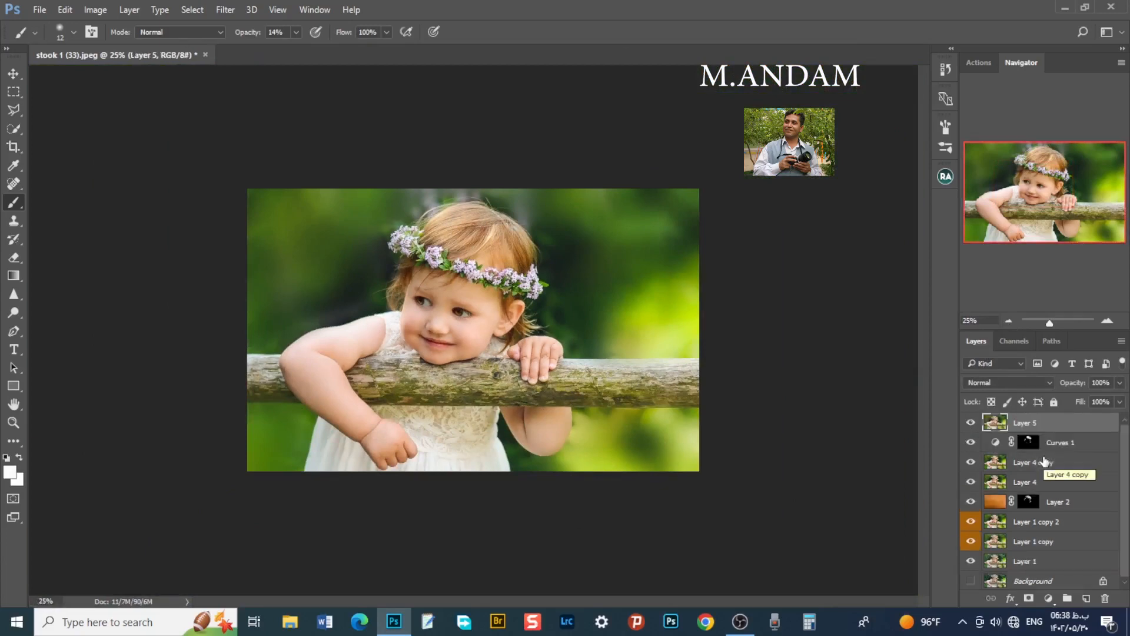
- Add a new layer above Layer 5, set its blend mode to Overlay and fill it with 50% gray
left_click(1107, 321)
left_click(1108, 322)
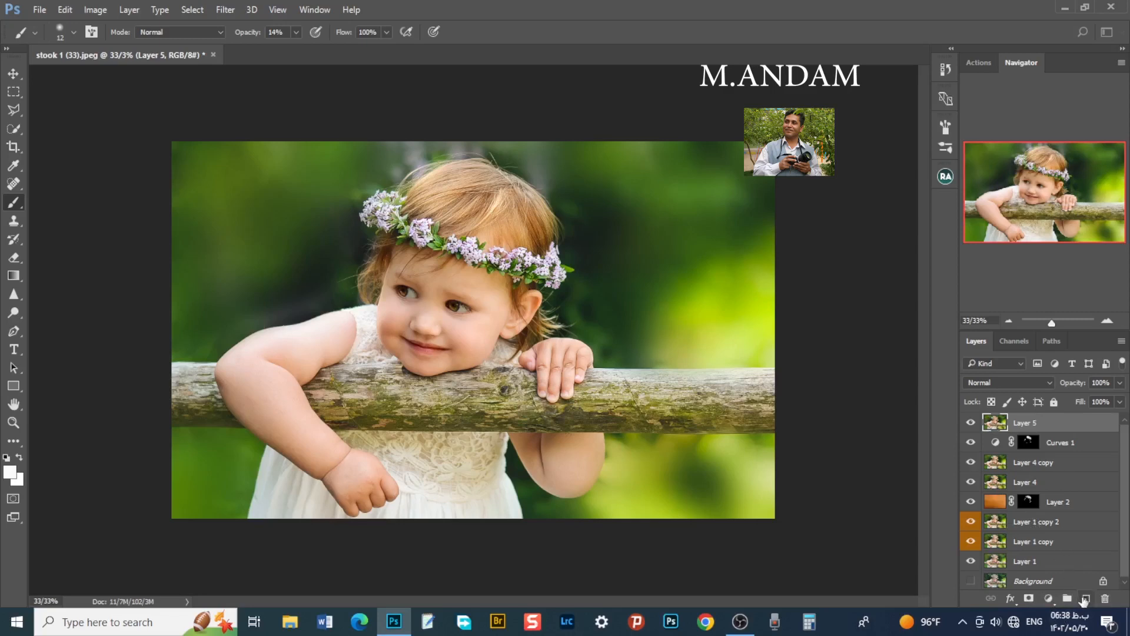
left_click(1085, 598)
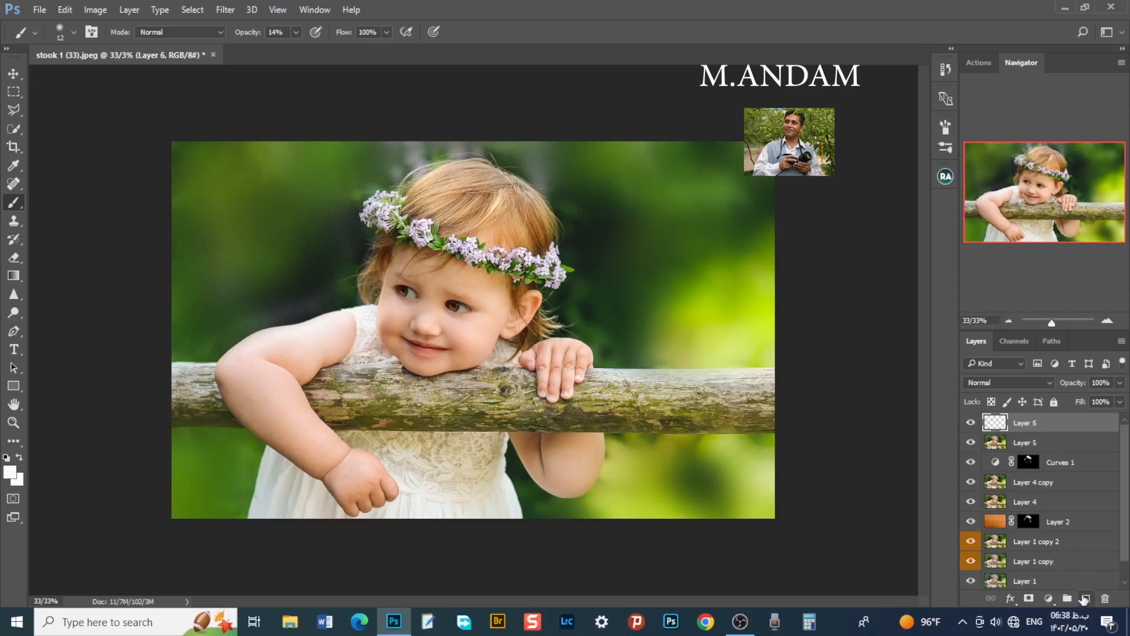
left_click(999, 384)
left_click(977, 237)
left_click(66, 11)
left_click(91, 227)
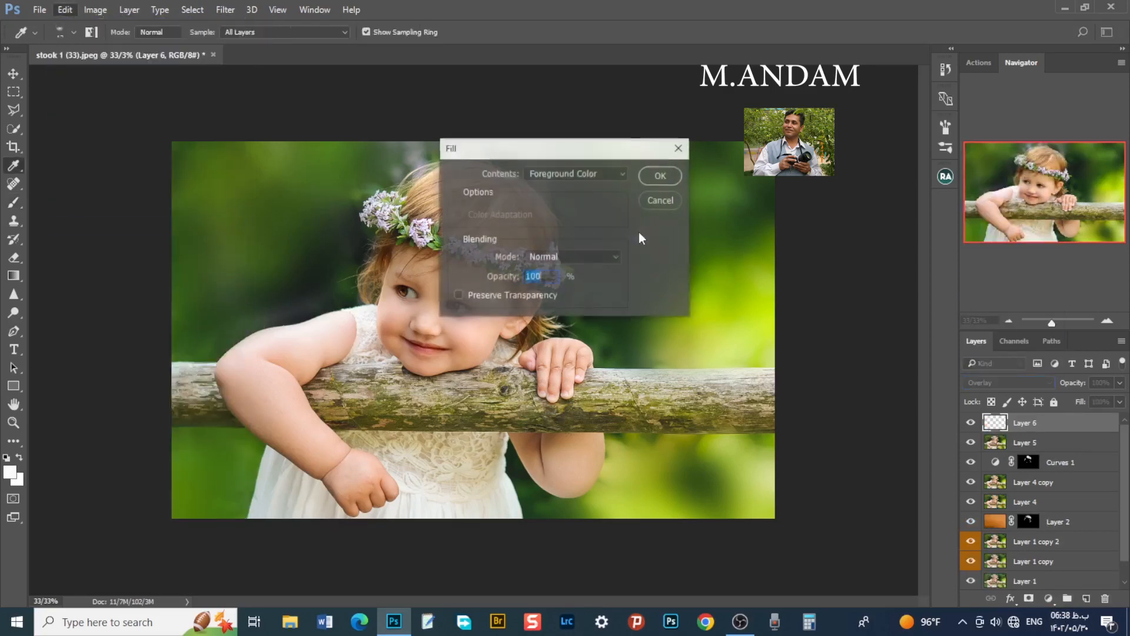
left_click(605, 174)
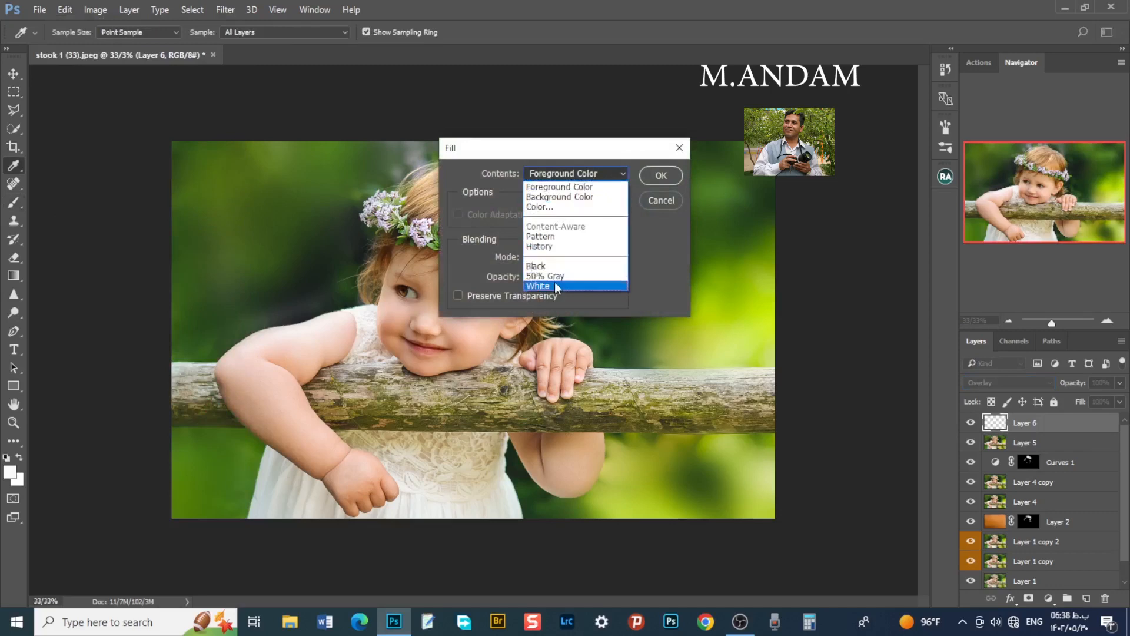
left_click(545, 275)
left_click(661, 175)
key("b")
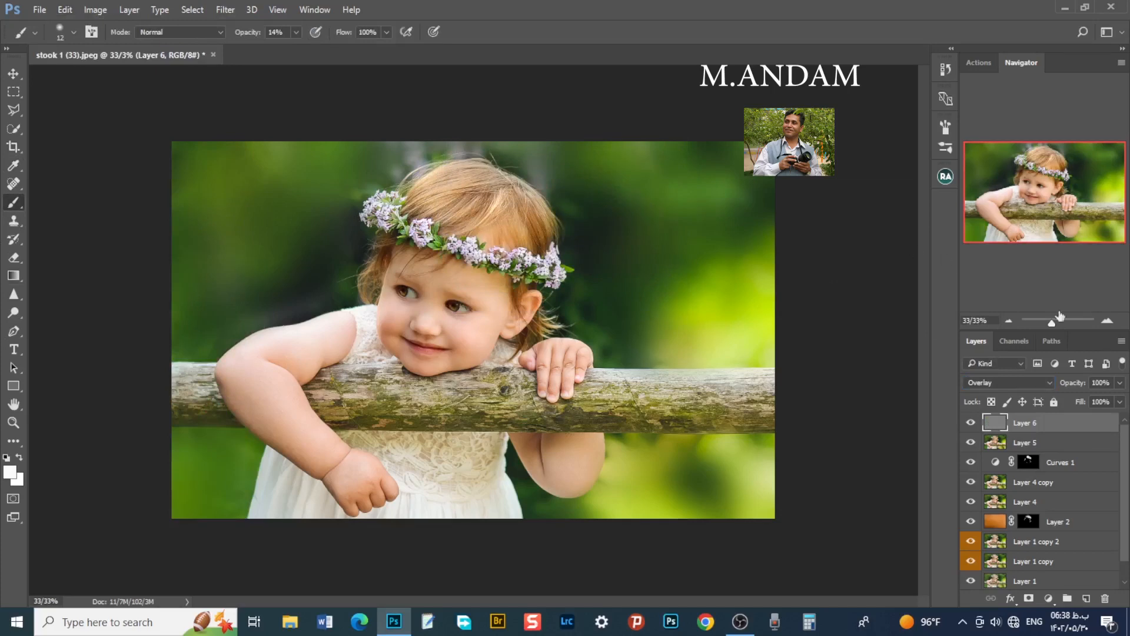
- Dodge the hair edges and loose strands on Layer 6 with a soft 77 px brush, Midtones range, 15% exposure
left_click(1107, 321)
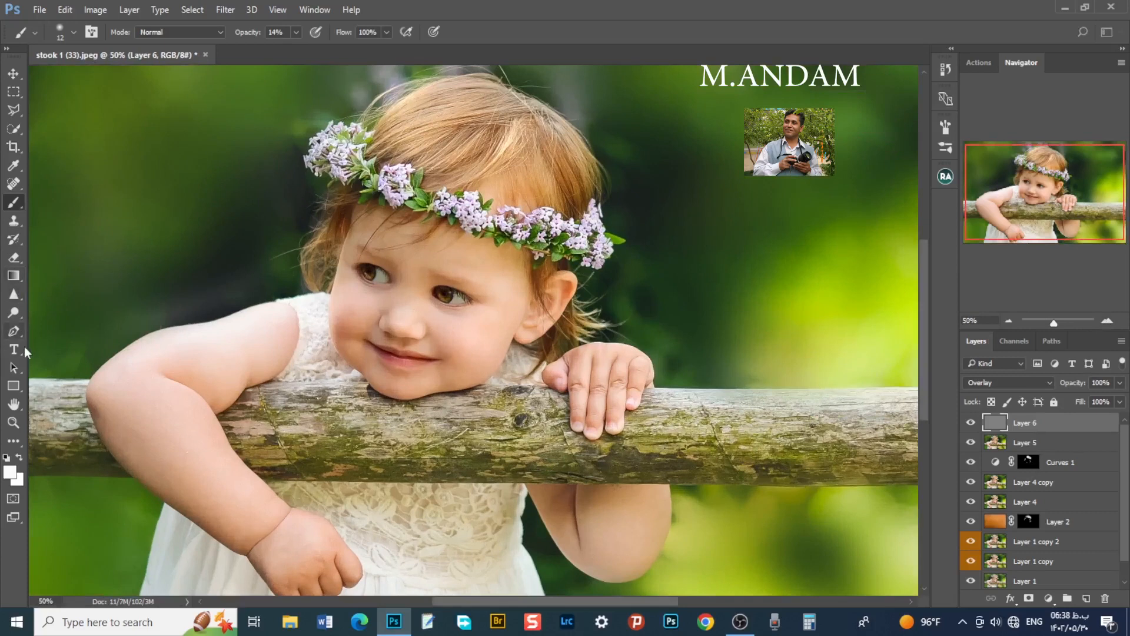
left_click(13, 313)
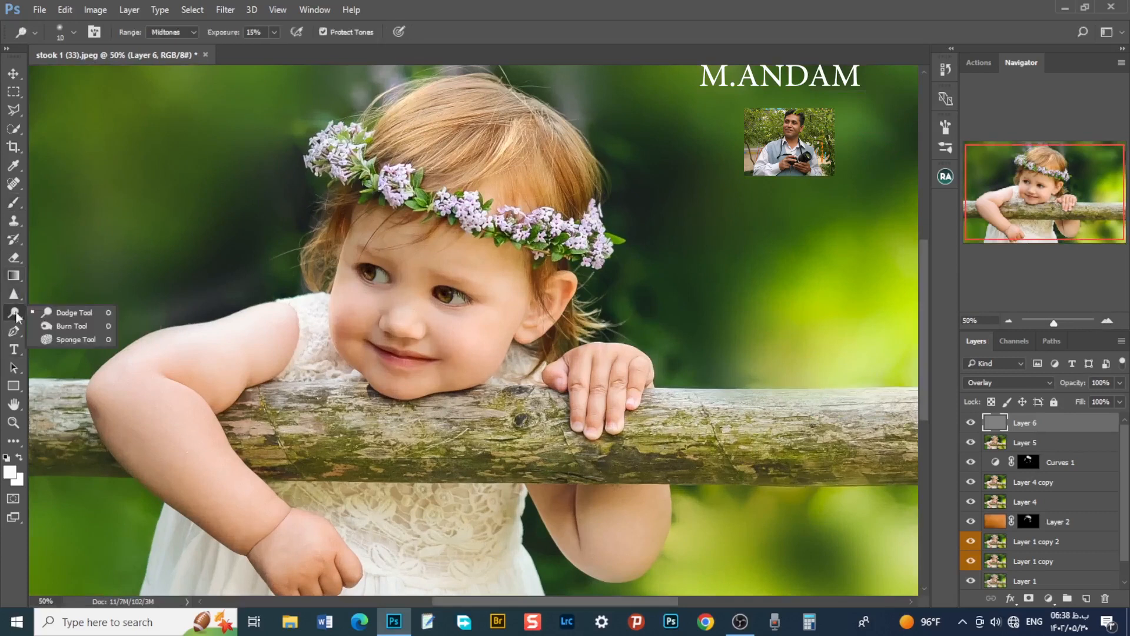
left_click(66, 313)
right_click(547, 163)
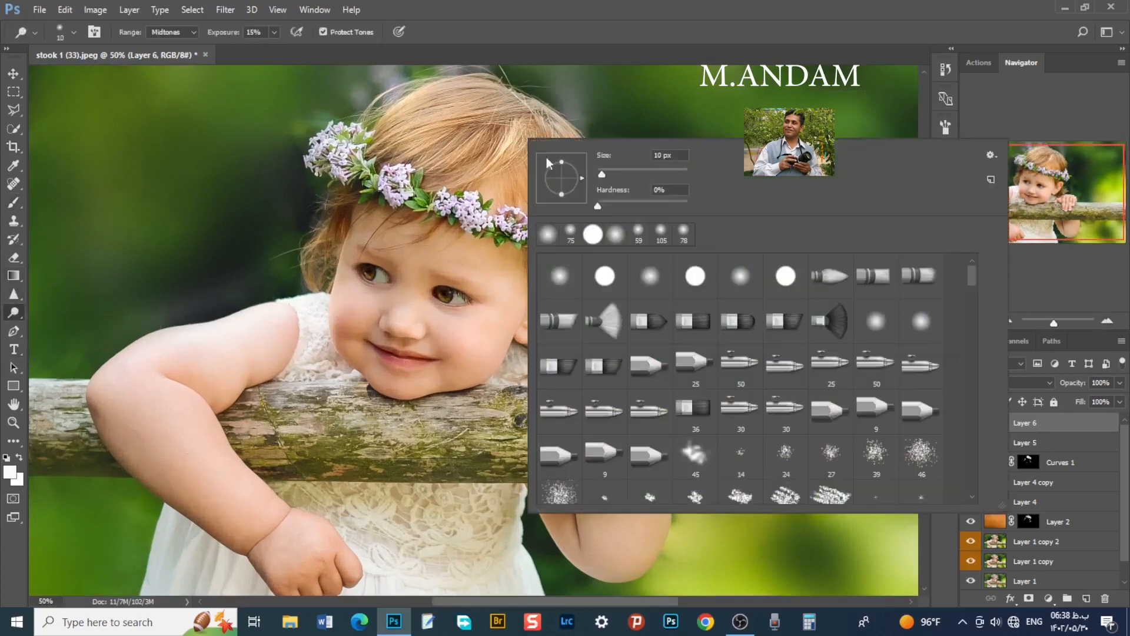
left_click(631, 172)
left_click(464, 31)
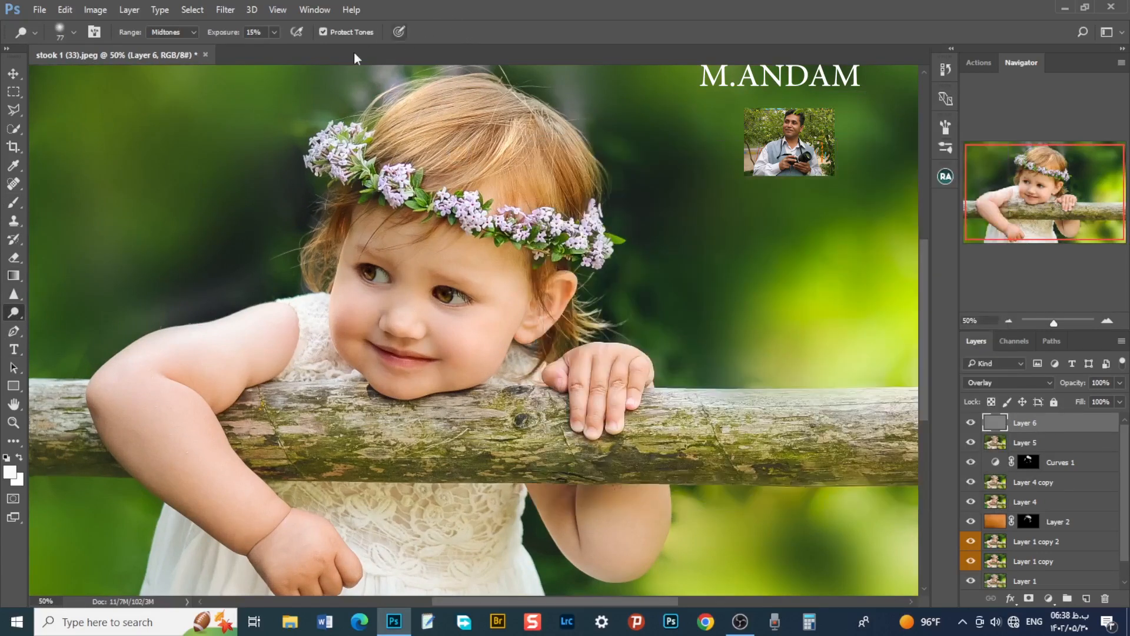
left_click(273, 32)
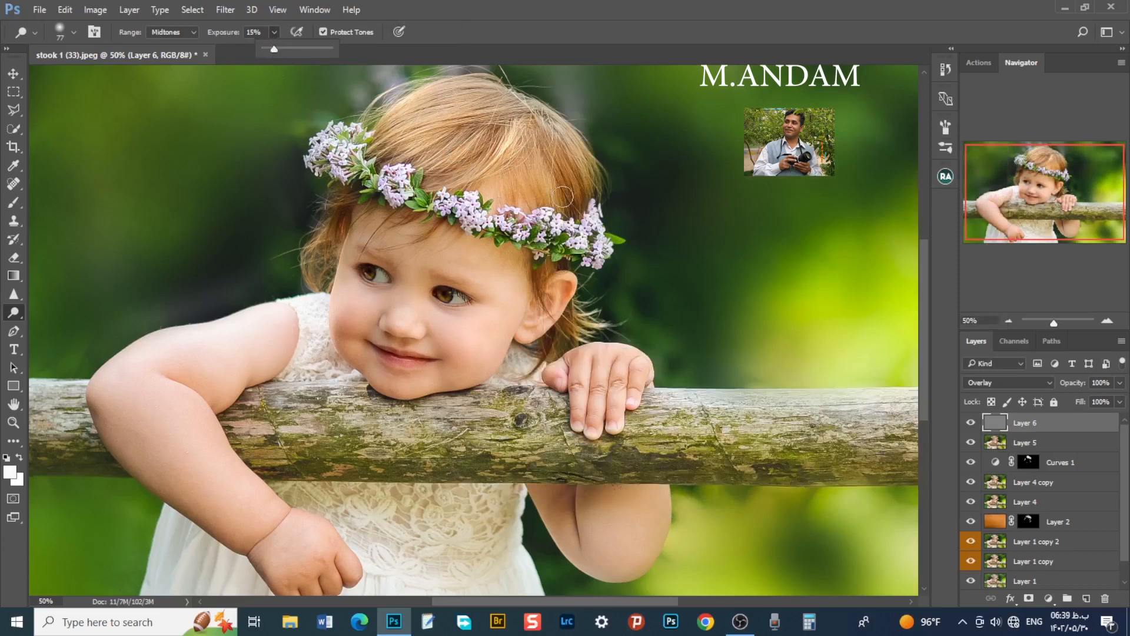
left_click(471, 102)
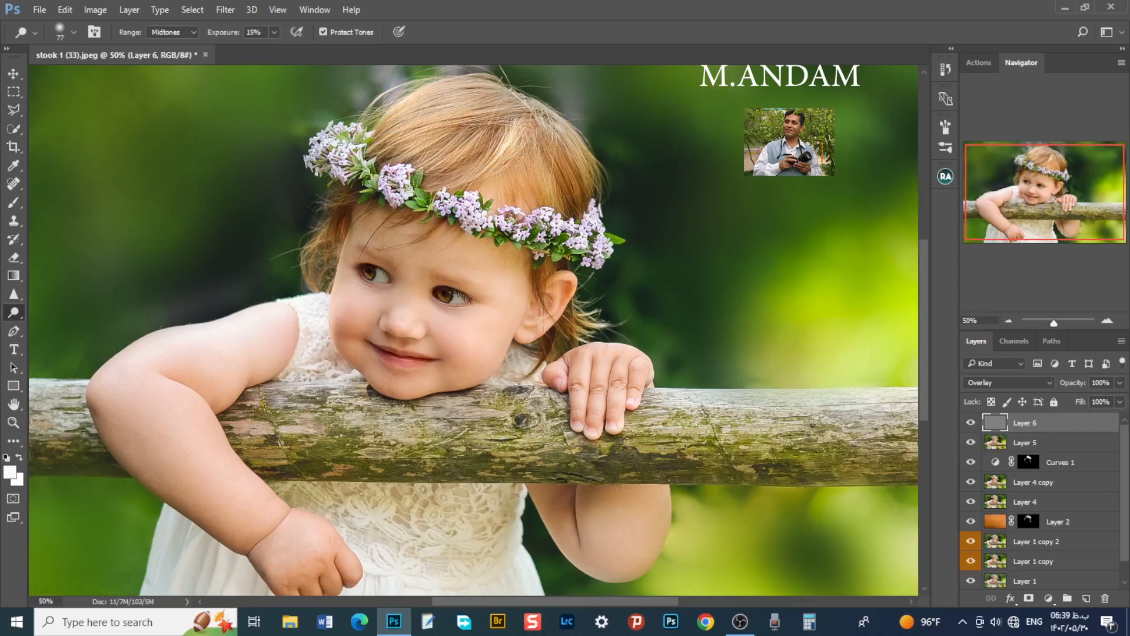
left_click_drag(571, 159, 598, 186)
mouse_move(603, 309)
left_mouse_down()
mouse_move(590, 328)
mouse_move(606, 328)
mouse_move(612, 310)
left_mouse_up()
mouse_move(327, 245)
left_mouse_down()
mouse_move(306, 267)
mouse_move(332, 243)
left_mouse_up()
- Dodge the dress beside the chin and the resting forearm and hand, and compare Layer 6 hidden and shown
scroll(316, 222, "down", 3)
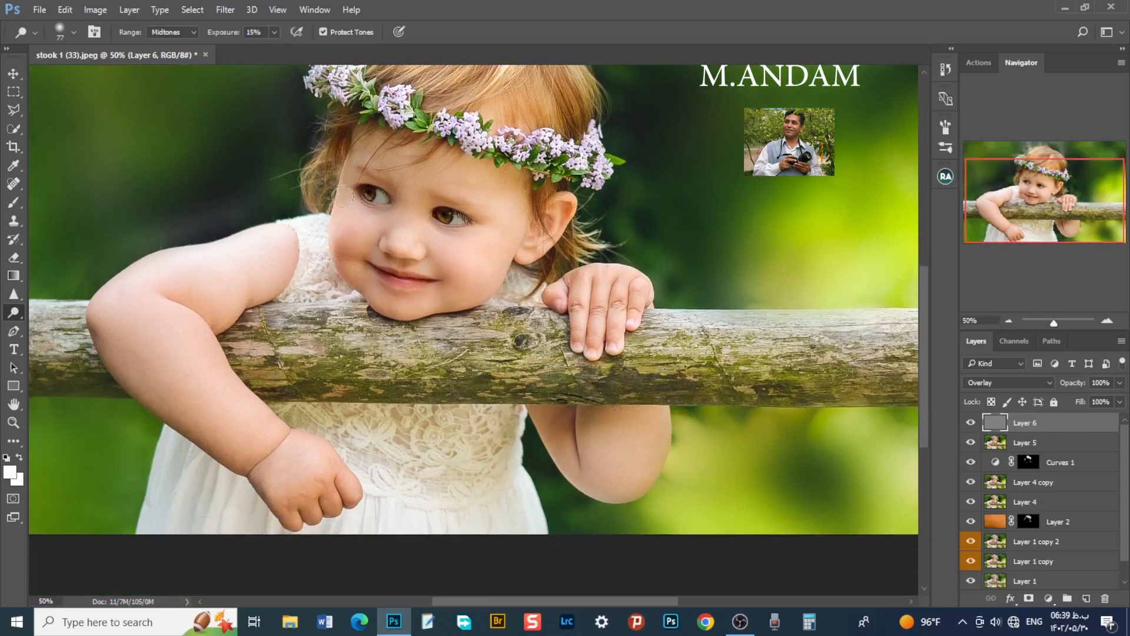
mouse_move(336, 254)
left_mouse_down()
mouse_move(353, 166)
mouse_move(325, 240)
mouse_move(338, 261)
left_mouse_up()
scroll(229, 406, "down", 2)
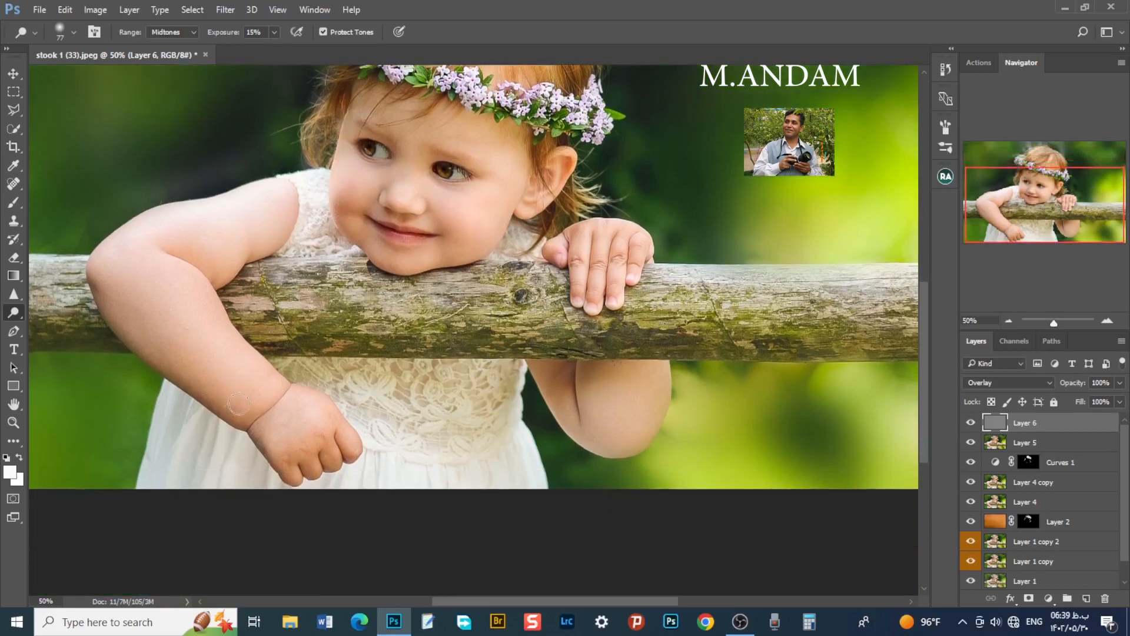
scroll(205, 366, "down", 3)
scroll(303, 371, "up", 5)
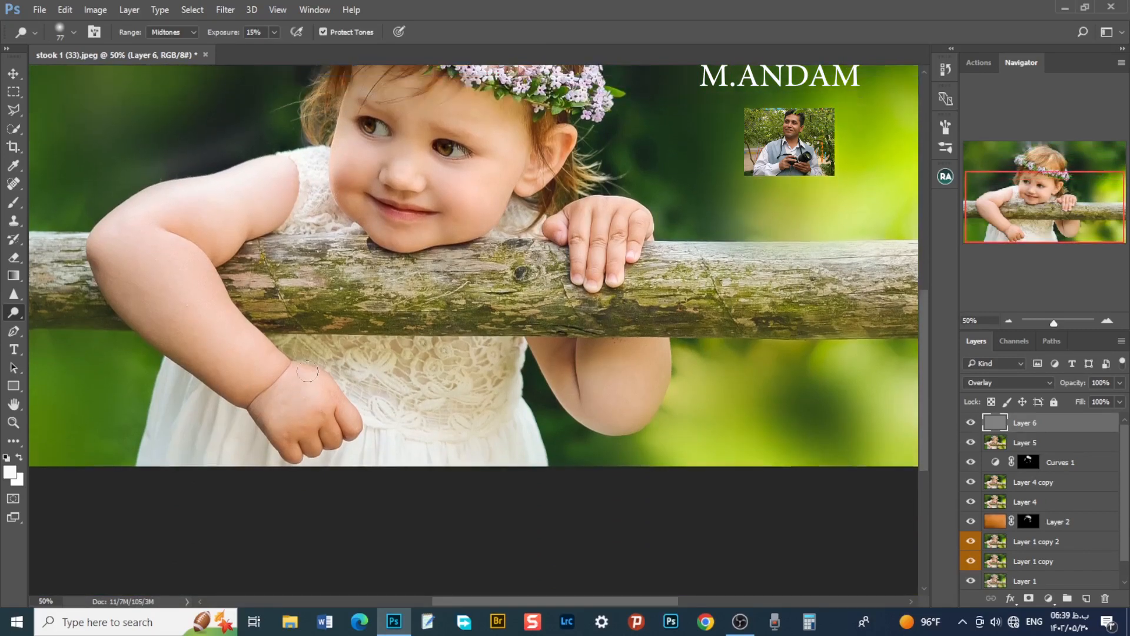
scroll(303, 371, "up", 4)
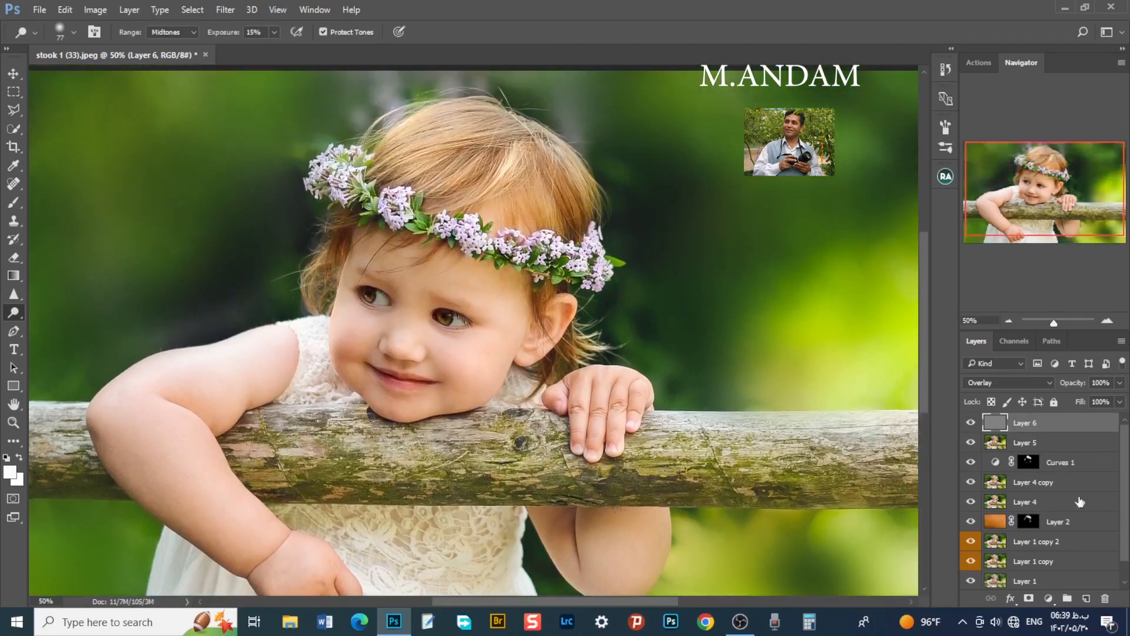
left_click(970, 424)
left_click(971, 424)
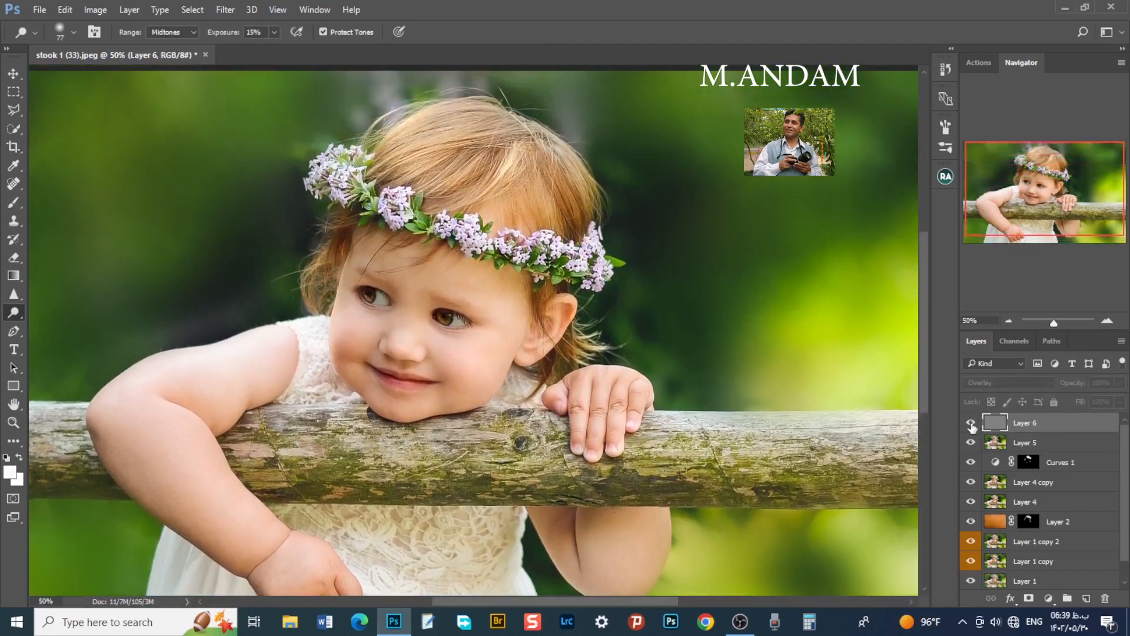
- Burn the shadows around the hair and hairline on Layer 6 with a soft 28 px brush, Midtones, 17% exposure
right_click(23, 317)
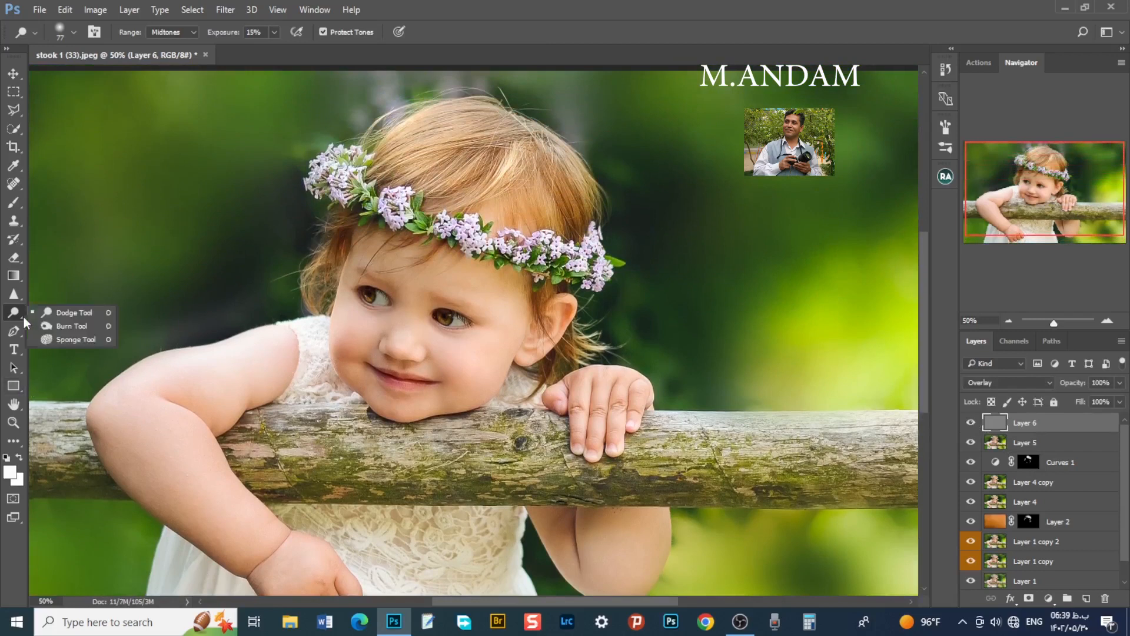
left_click(70, 327)
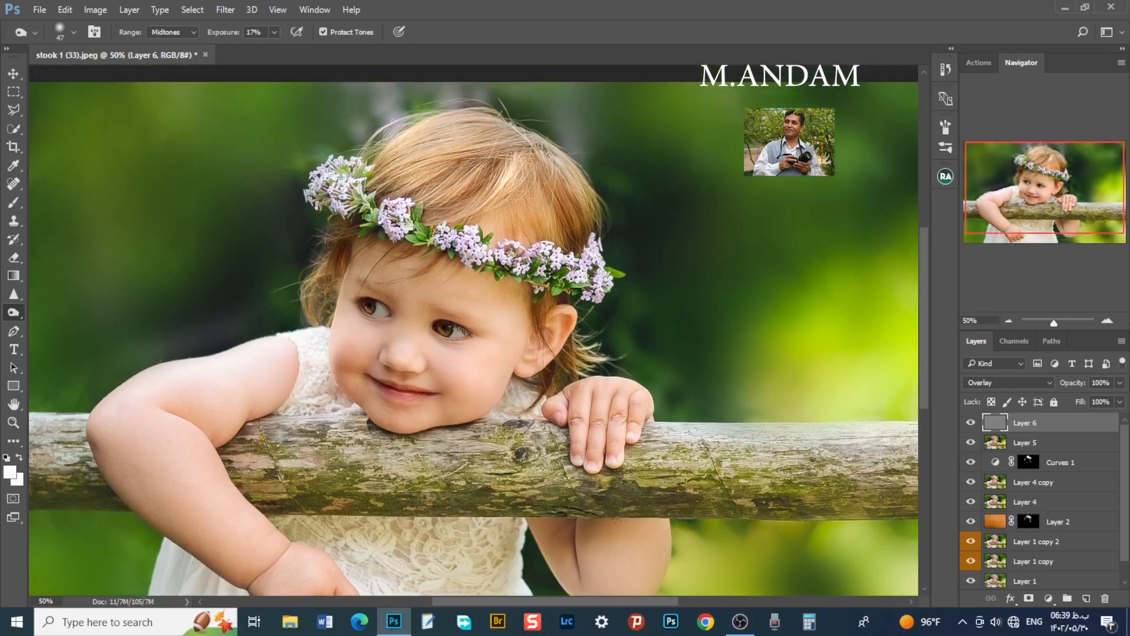
right_click(444, 205)
left_click_drag(546, 241, 536, 235)
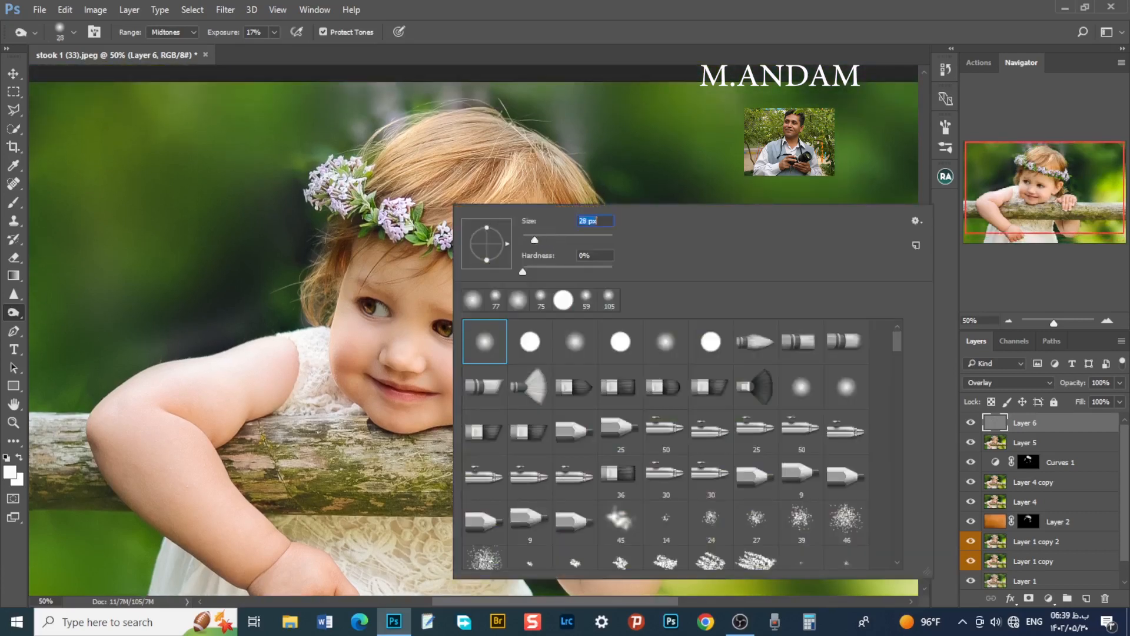
left_click(437, 184)
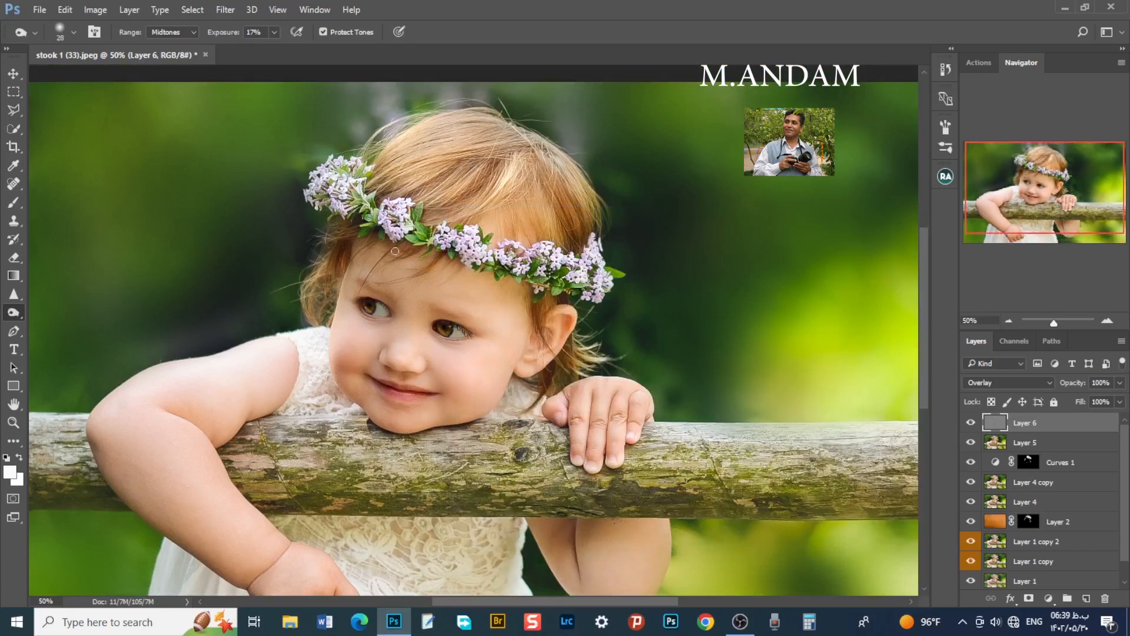
scroll(450, 259, "down", 5)
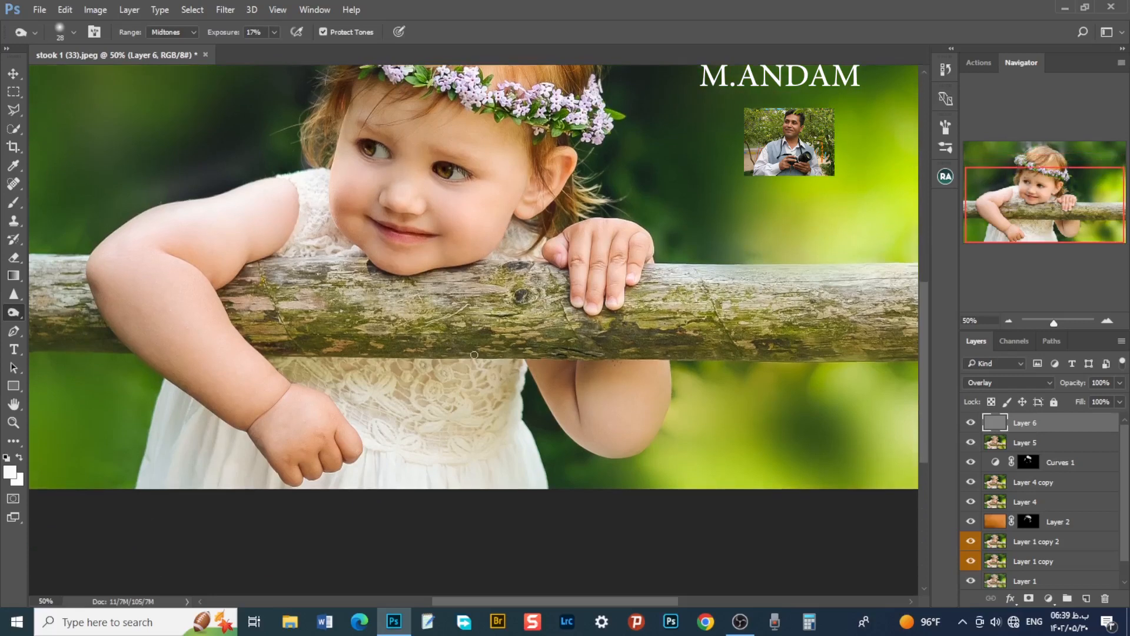
scroll(477, 363, "up", 2)
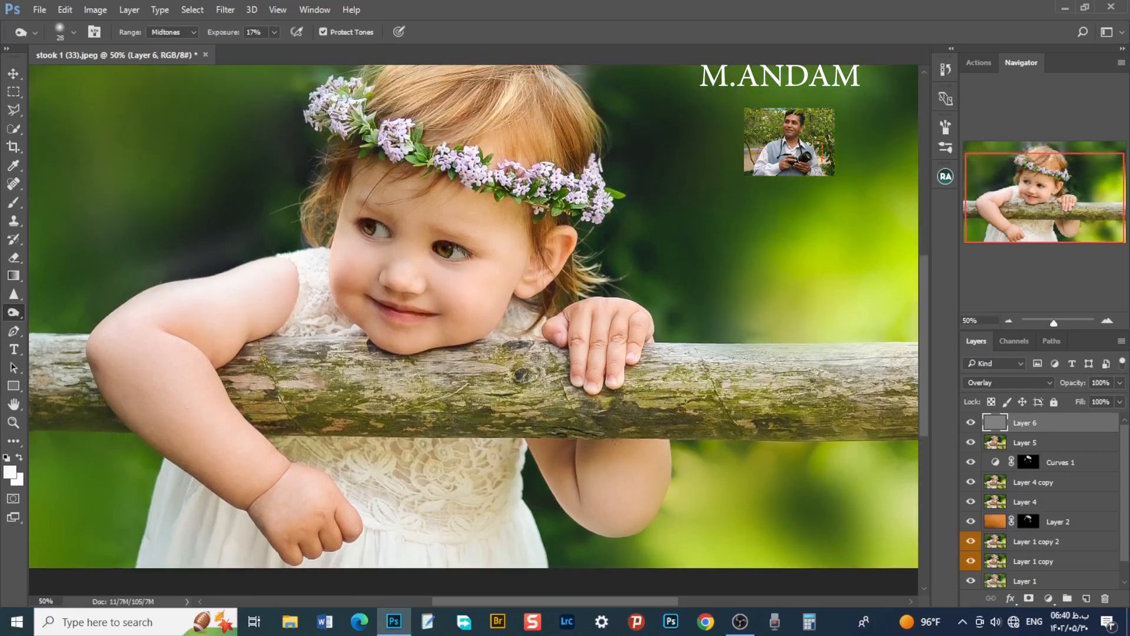
- Burn the outer edge of the resting arm from elbow to wrist with a soft 50 px brush at 17% exposure
right_click(415, 317)
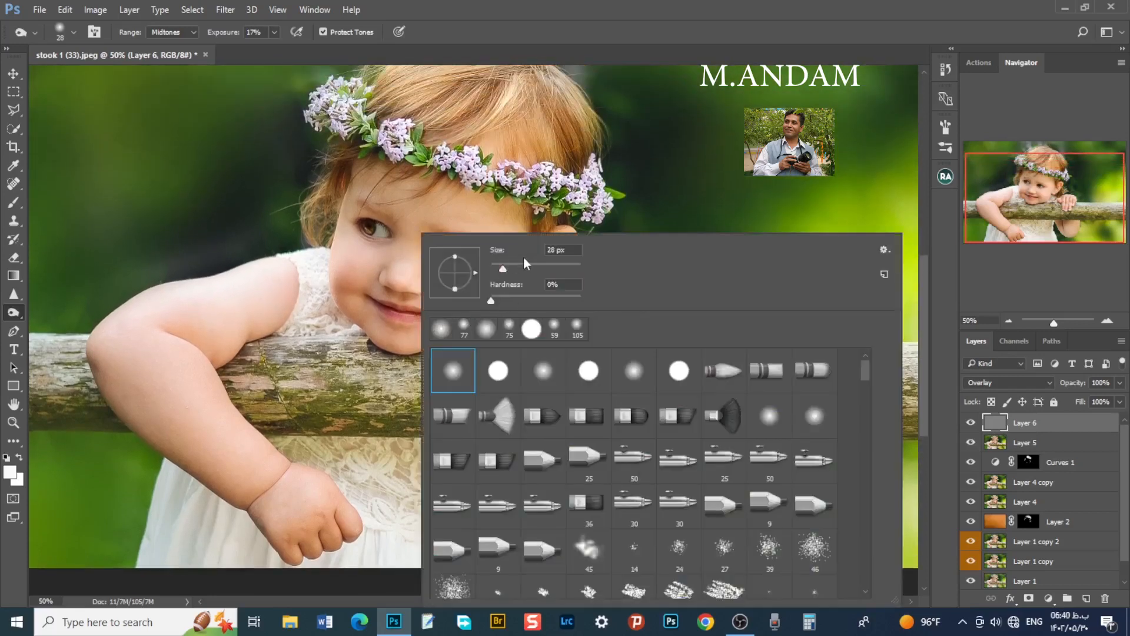
left_click_drag(525, 269, 513, 267)
left_click(413, 316)
scroll(657, 368, "down", 3)
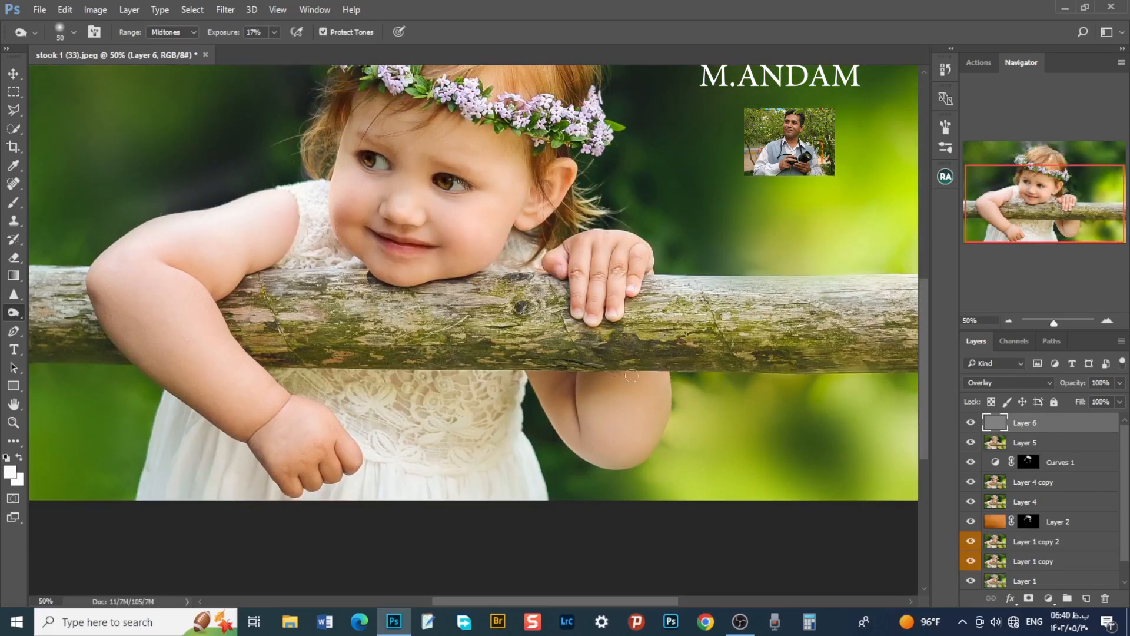
scroll(632, 375, "down", 1)
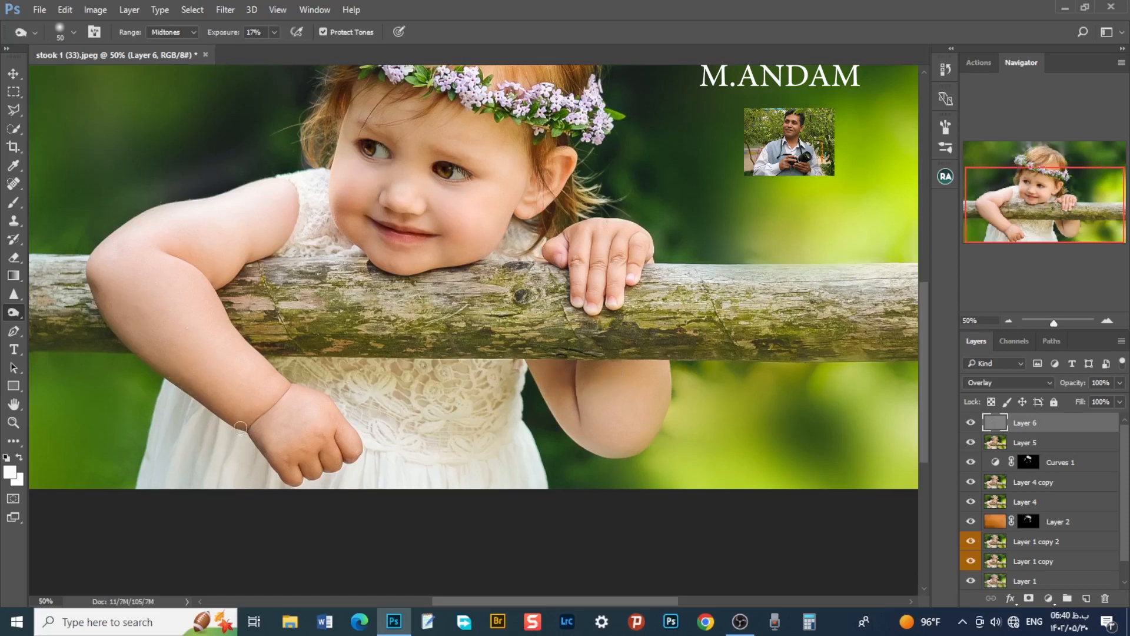
mouse_move(98, 289)
left_mouse_down()
mouse_move(129, 360)
mouse_move(106, 318)
mouse_move(219, 403)
left_mouse_up()
scroll(301, 455, "up", 8)
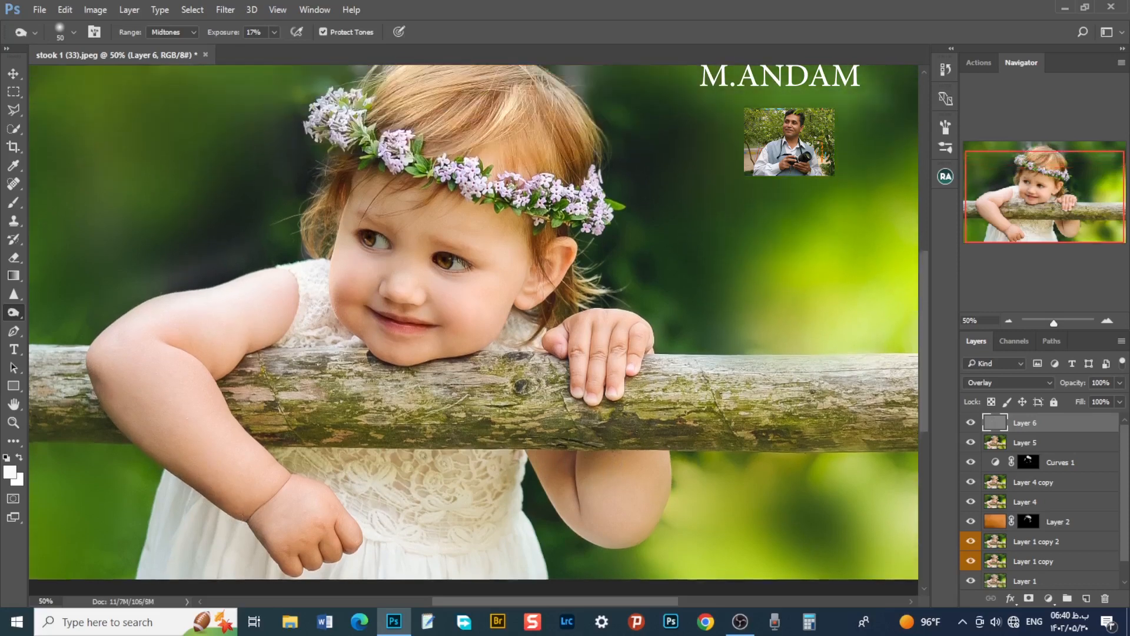
- Burn the underside of the log and the lower part of the dress with a soft 168 px brush at 9% exposure
scroll(484, 362, "down", 7)
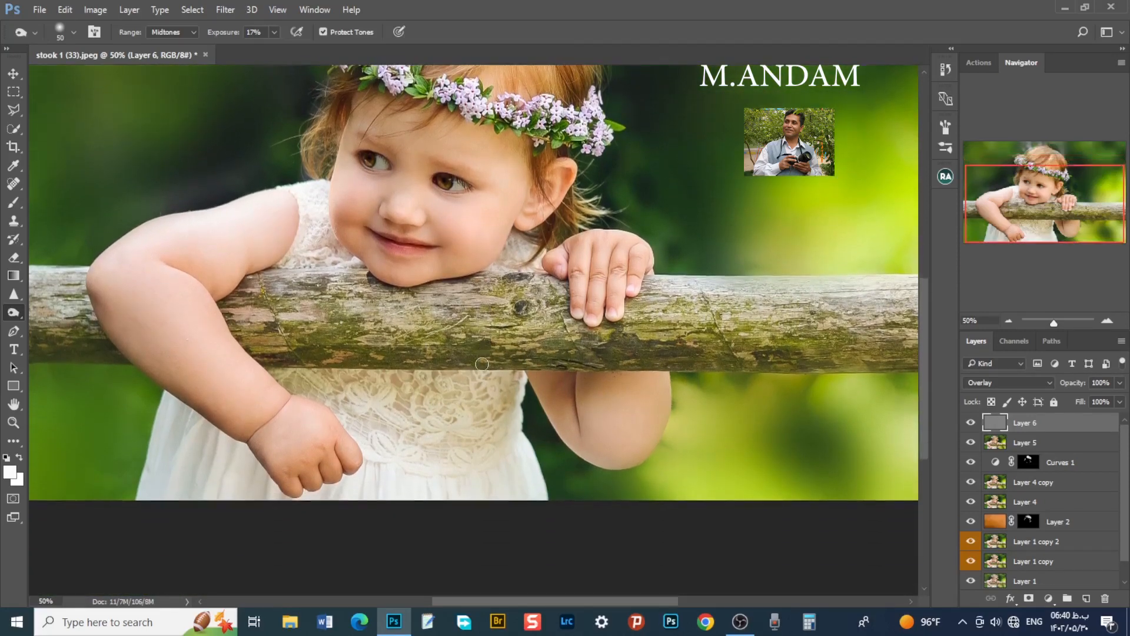
scroll(482, 364, "down", 4)
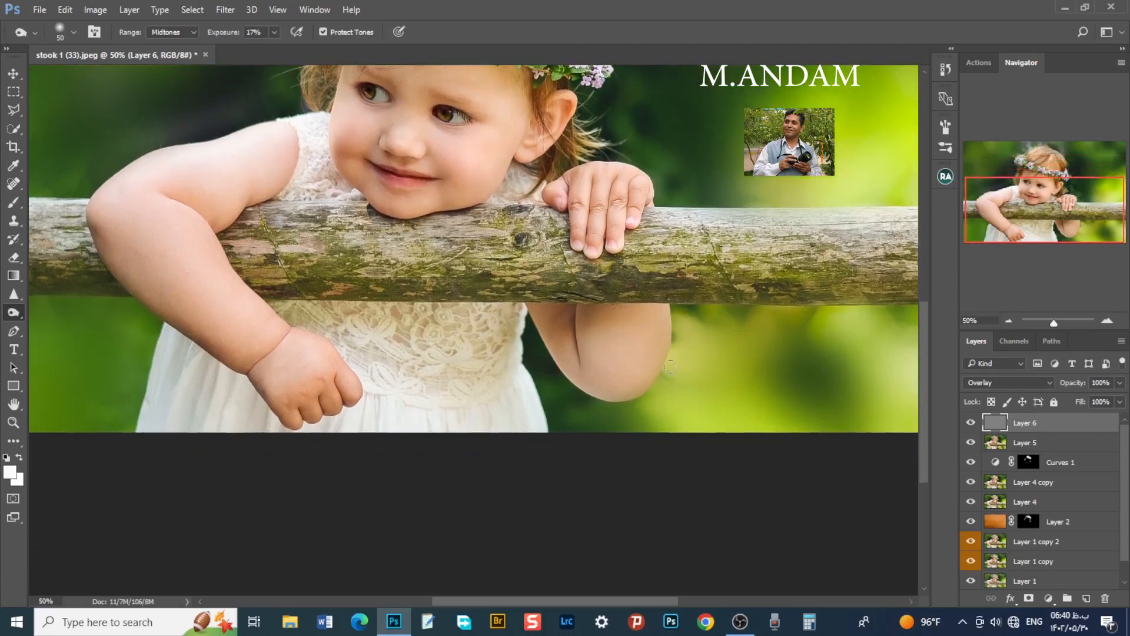
left_click(275, 34)
right_click(446, 358)
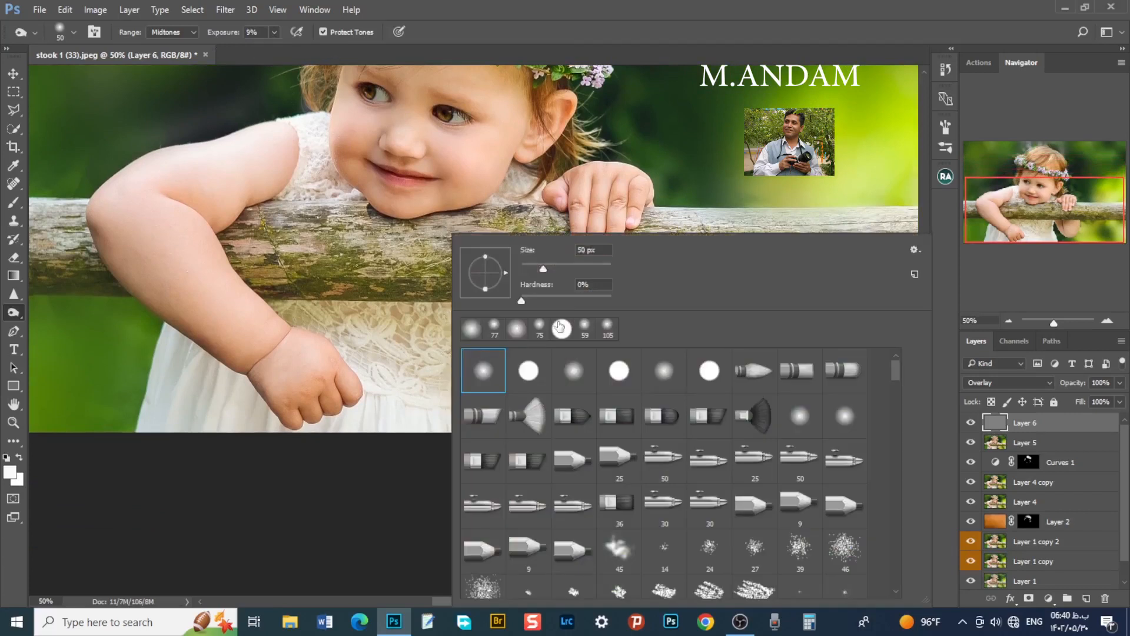
left_click(582, 267)
left_click(427, 349)
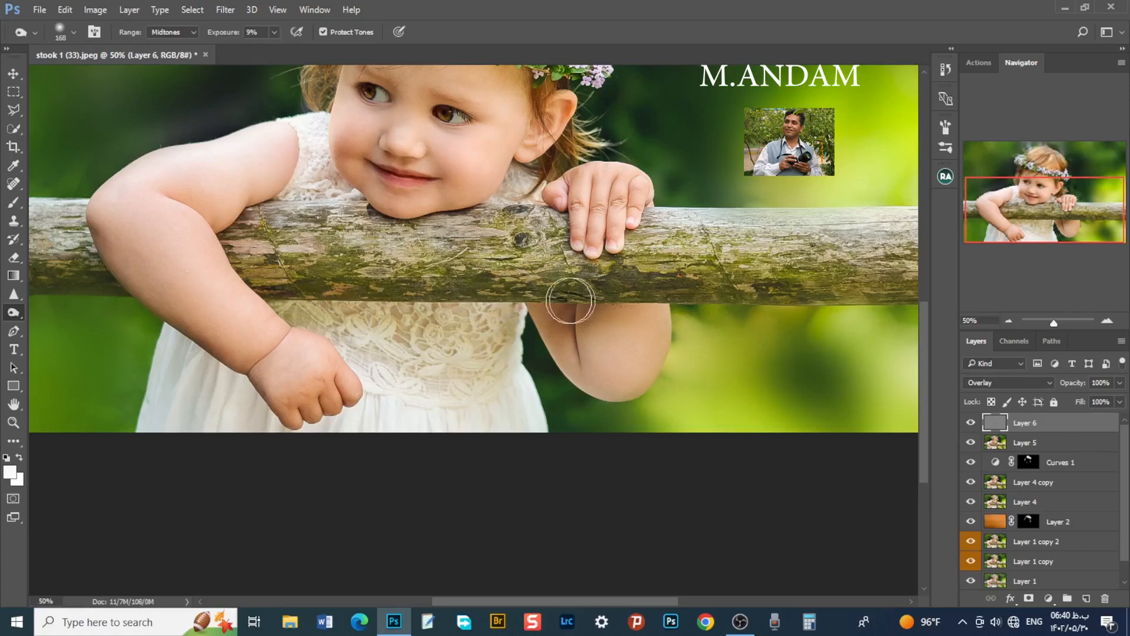
mouse_move(80, 300)
left_mouse_down()
mouse_move(65, 280)
mouse_move(99, 288)
mouse_move(31, 298)
left_mouse_up()
mouse_move(454, 418)
left_mouse_down()
mouse_move(364, 435)
mouse_move(417, 391)
mouse_move(441, 387)
left_mouse_up()
- Compare the whole retouched portrait with the original Background layer shown alone
left_click(1009, 320)
left_click(1009, 320)
left_click(1009, 320)
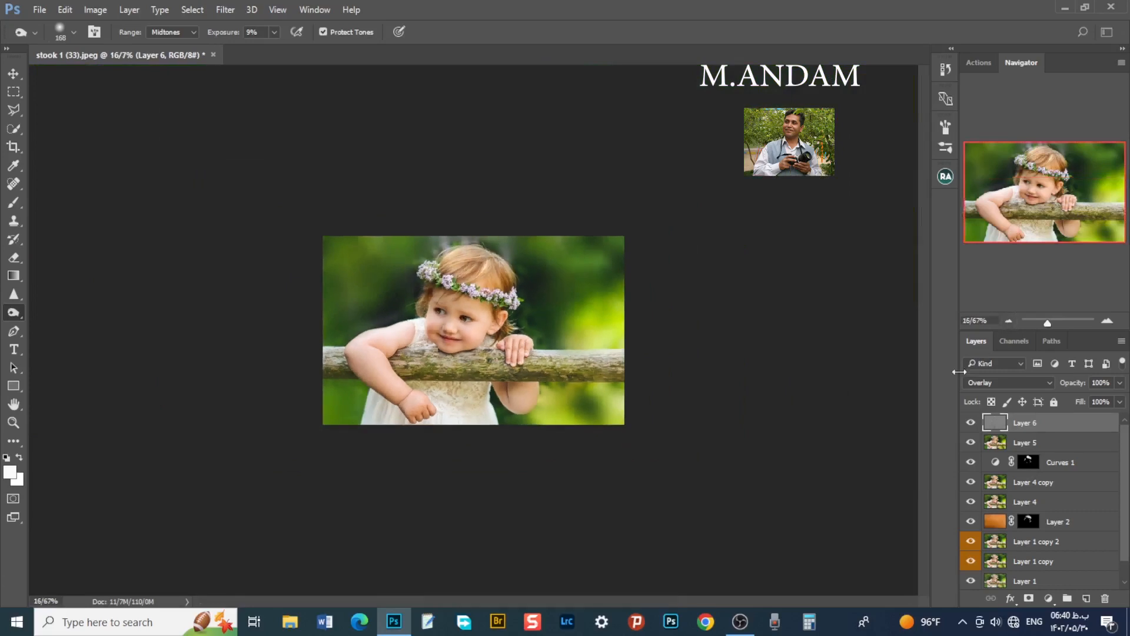
left_click(1106, 322)
left_click(1106, 322)
scroll(1058, 480, "down", 1)
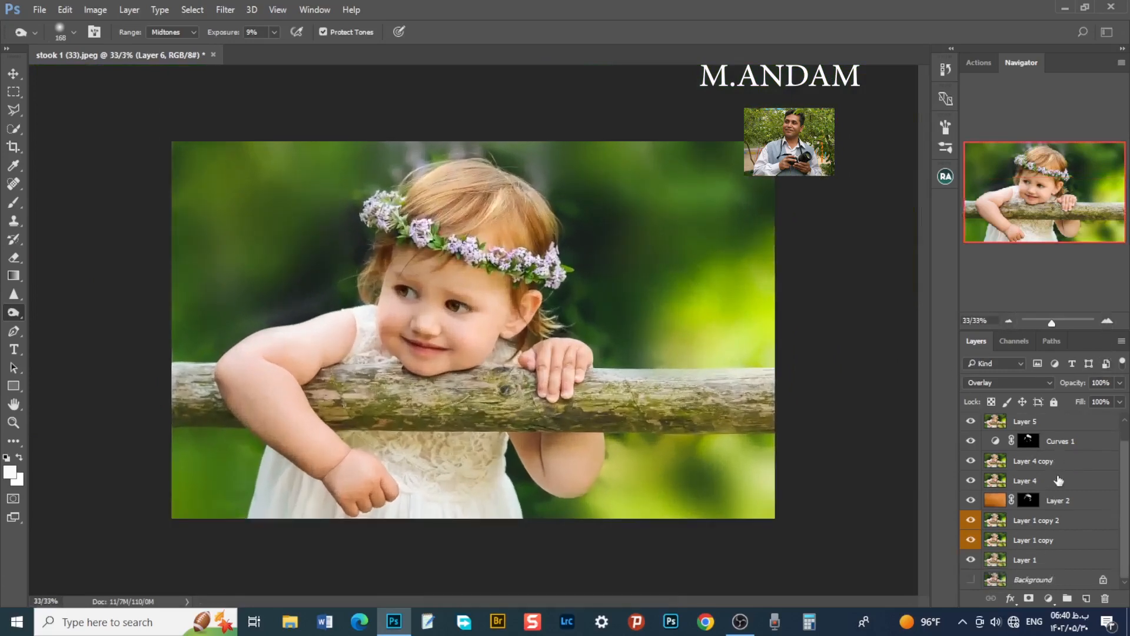
left_click(970, 581)
left_click(971, 580, "alt")
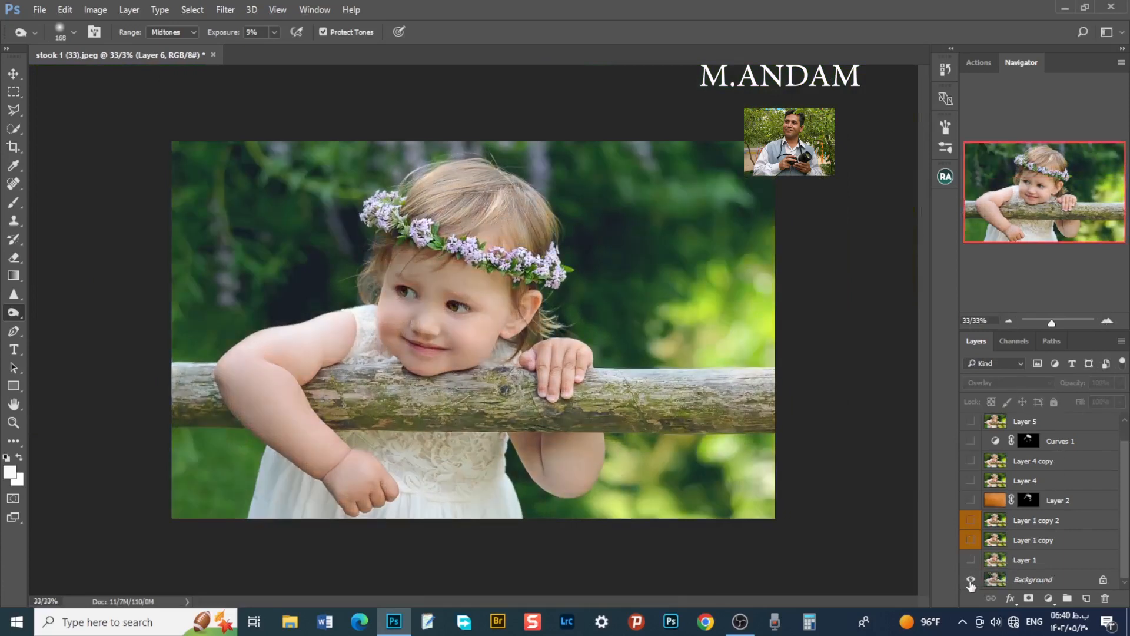
left_click(971, 581, "alt")
left_click(970, 581, "alt")
left_click(970, 580, "alt")
- Try to group the layers from Layer 4 copy down to Layer 1, and undo the grouping
scroll(1101, 438, "up", 1)
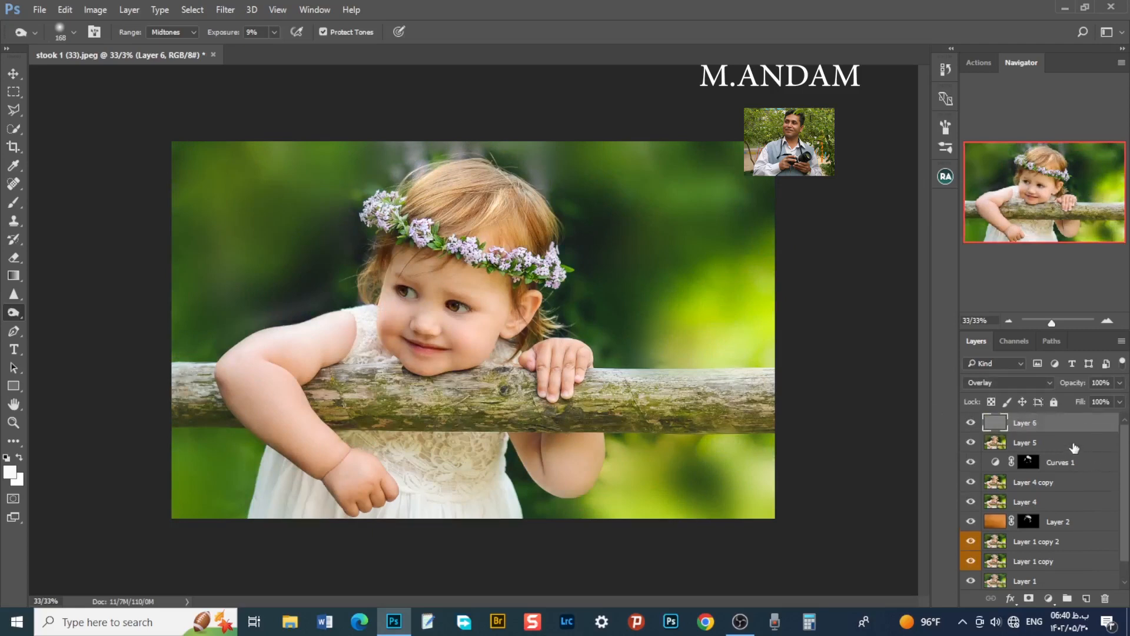
left_click(1075, 453, "shift")
left_click(1075, 484, "shift")
scroll(1123, 457, "down", 1)
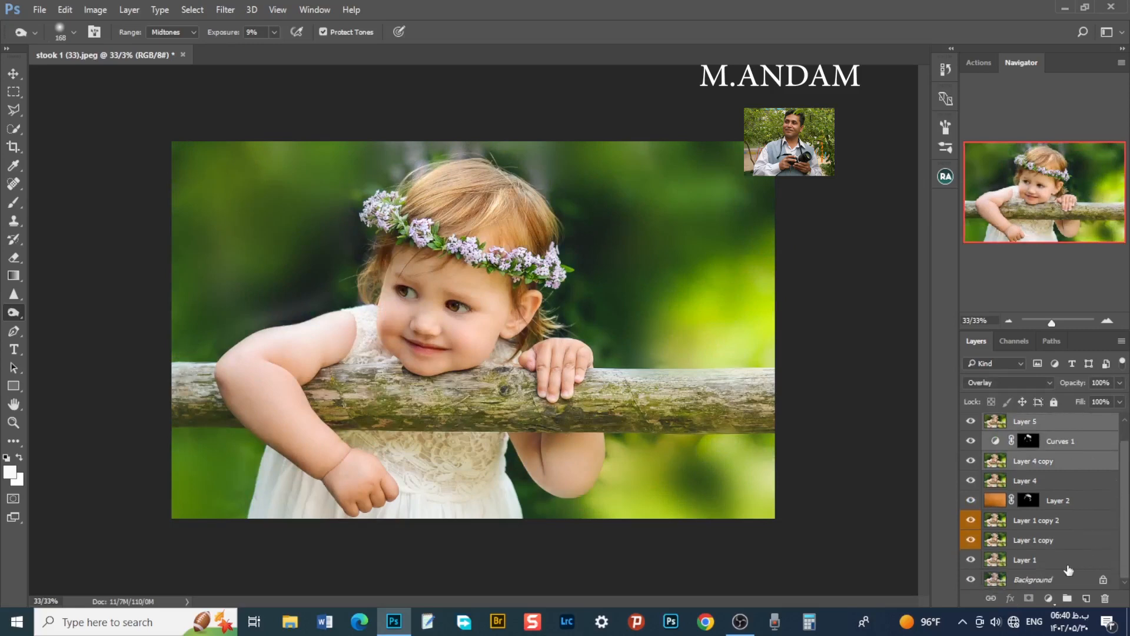
left_click(1066, 563, "shift")
left_click(1067, 598)
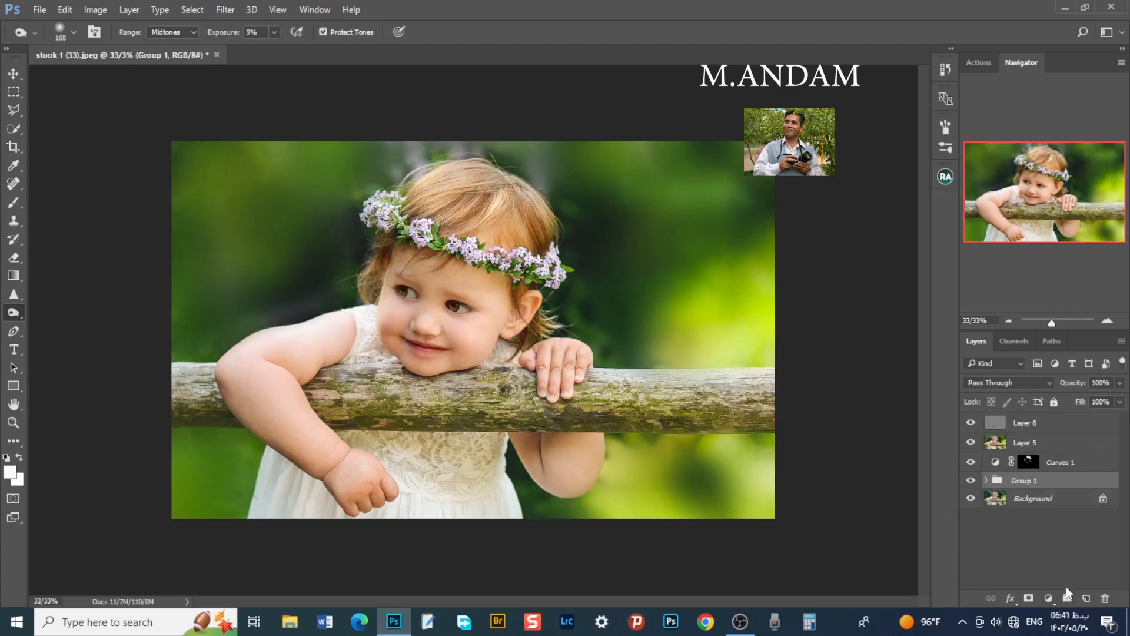
key("ctrl+z")
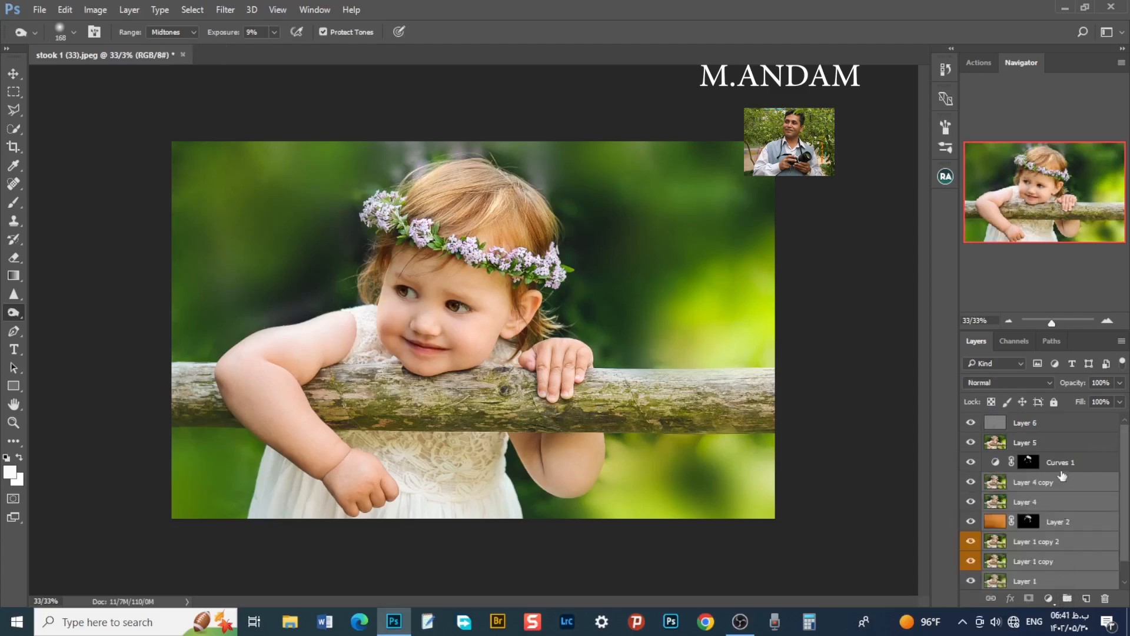
- Group all layers from Layer 6 down to Layer 1, and stamp the visible image into a new layer above the group
left_click(1063, 446, "shift")
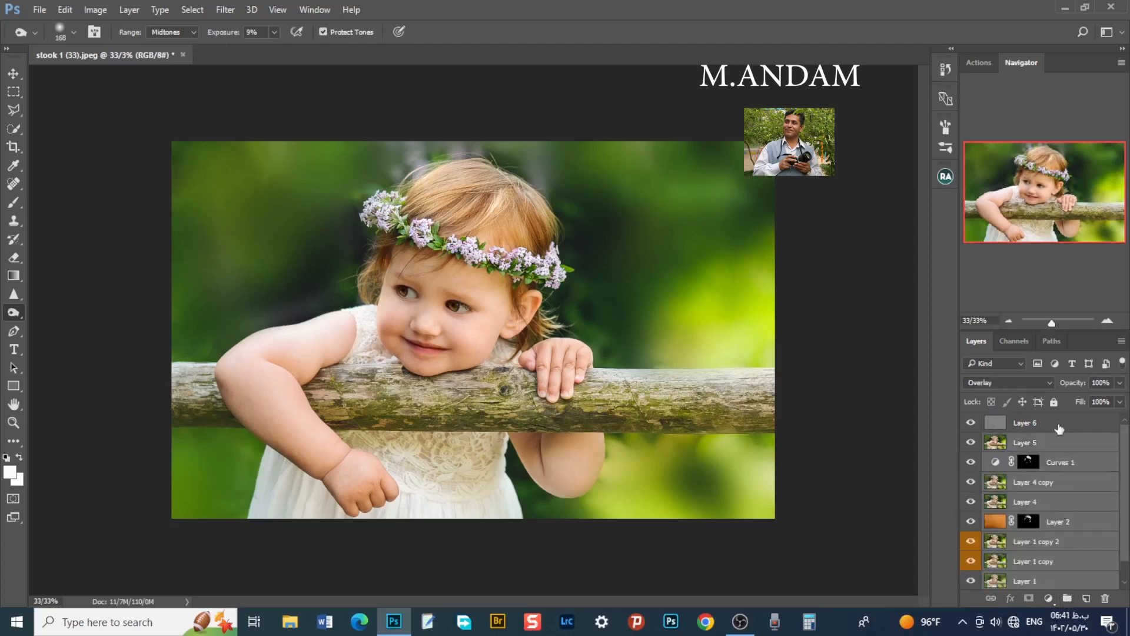
left_click(1058, 425, "shift")
left_click(1067, 598)
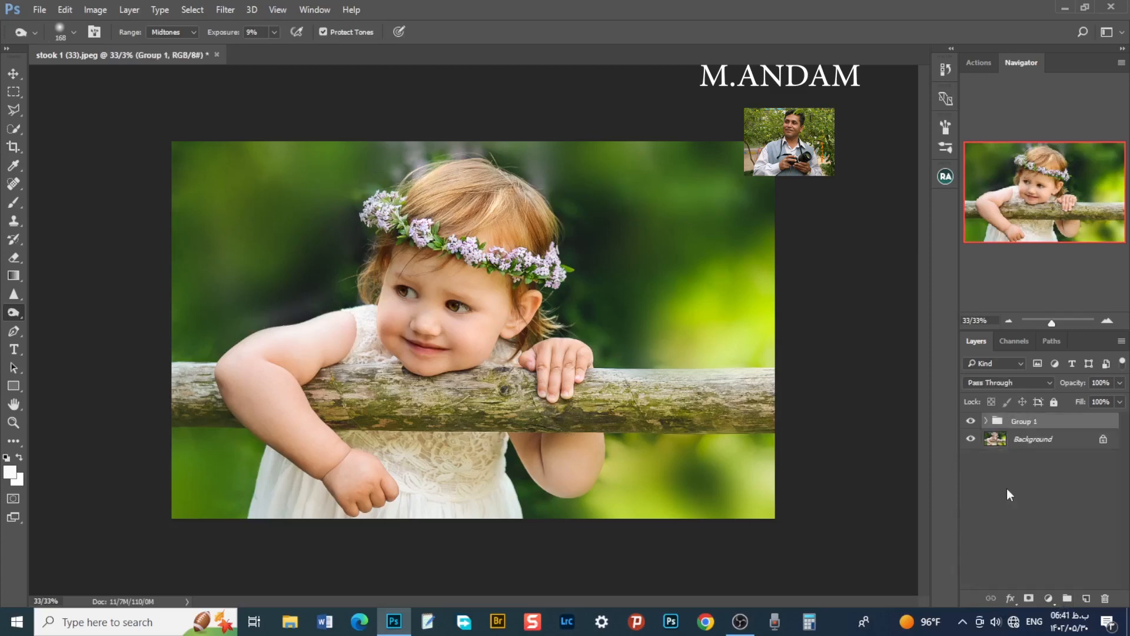
key("ctrl+shift+alt+e")
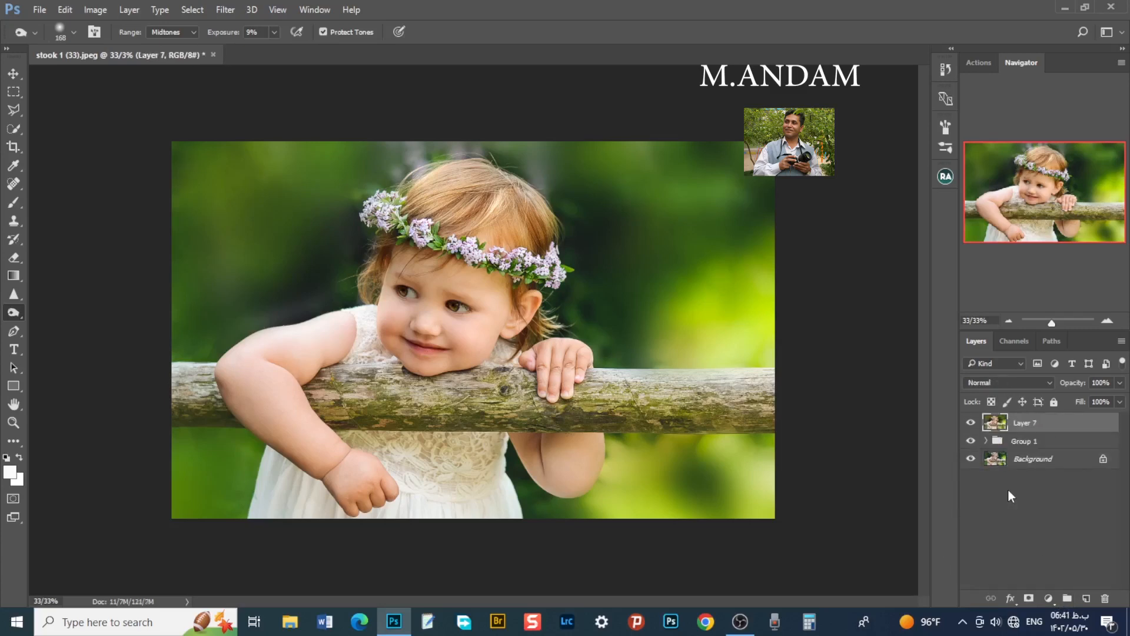
- Delete the stamped layer above Group 1, and stamp the visible image again into a new layer
left_click_drag(1029, 424, 1106, 598)
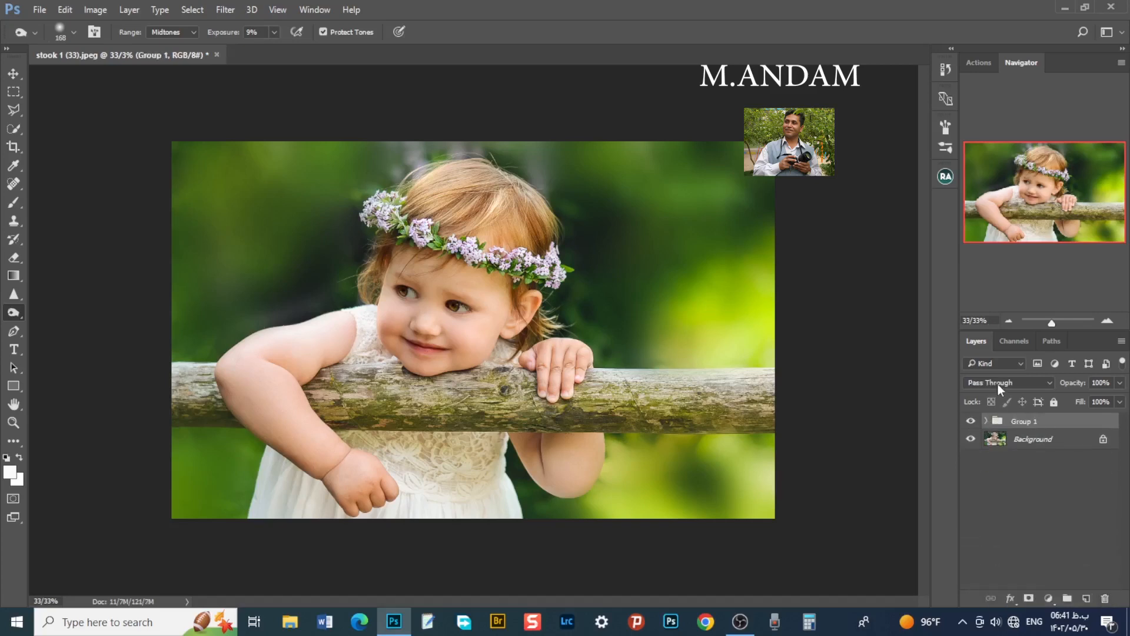
left_click(225, 9)
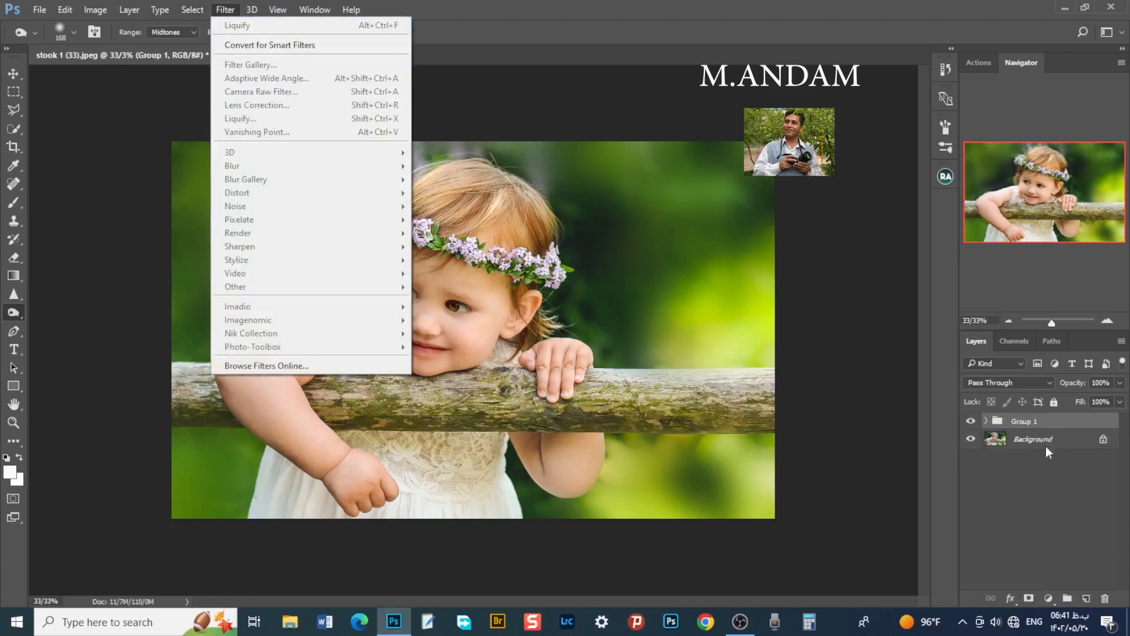
left_click(1070, 494)
key("ctrl+shift+alt+e")
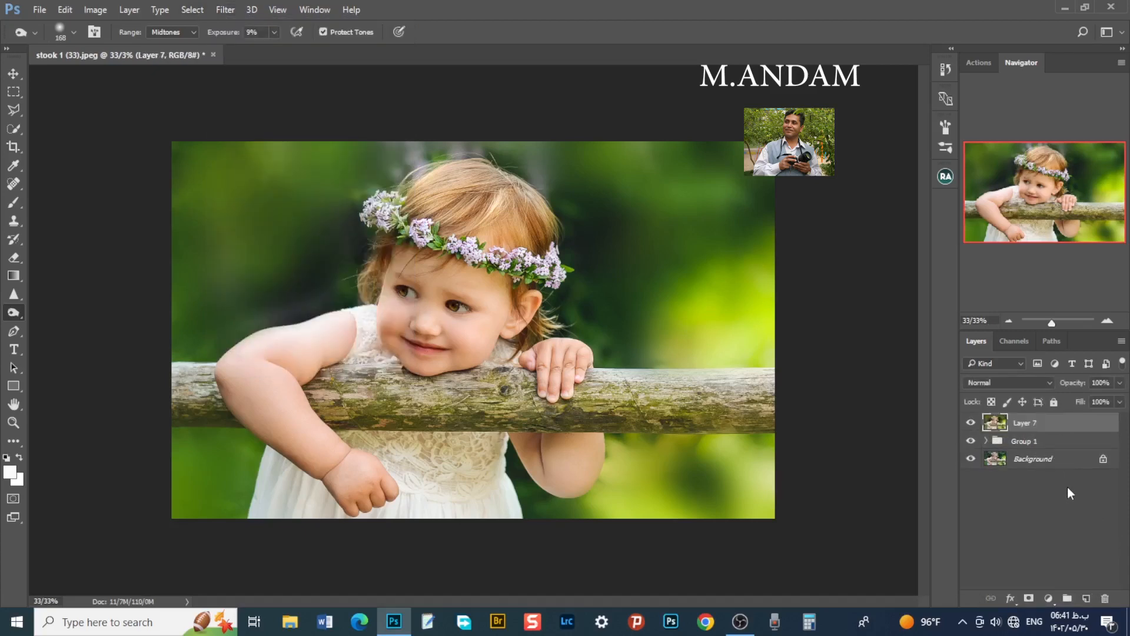
- Duplicate Layer 7 and open the copy in the Camera Raw Filter
left_click_drag(1037, 425, 1085, 597)
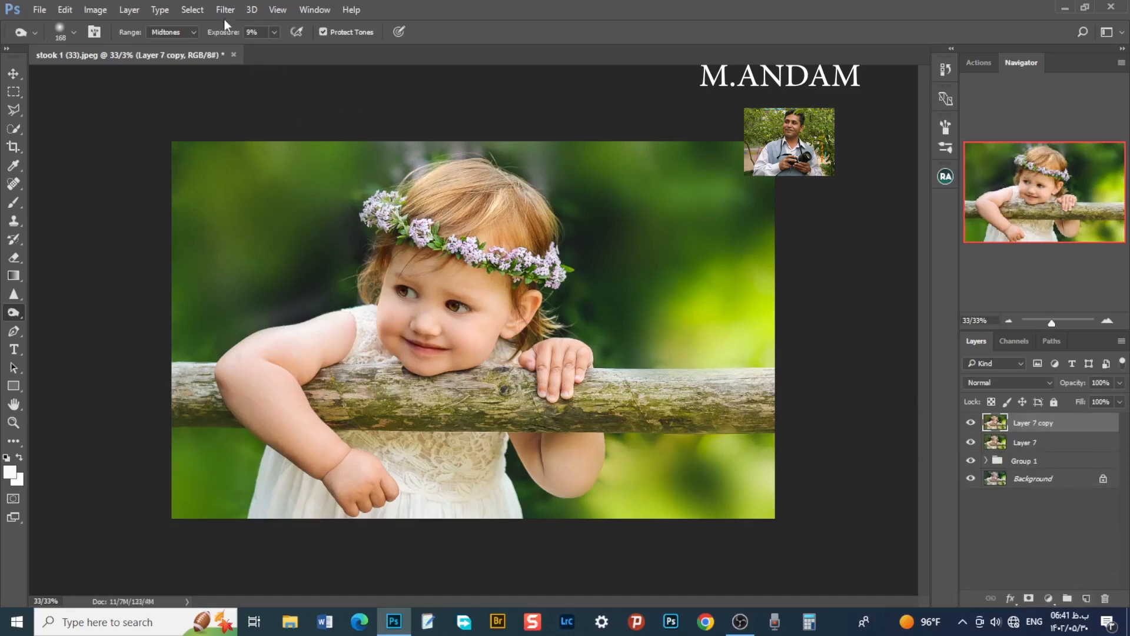
left_click(226, 9)
mouse_move(266, 154)
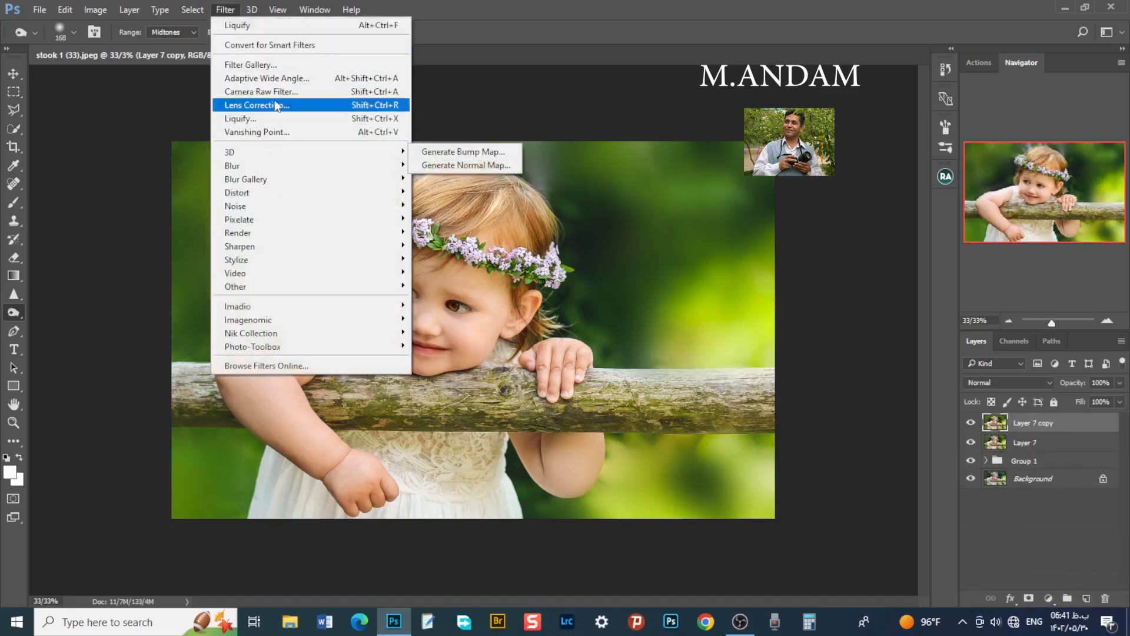
left_click(257, 105)
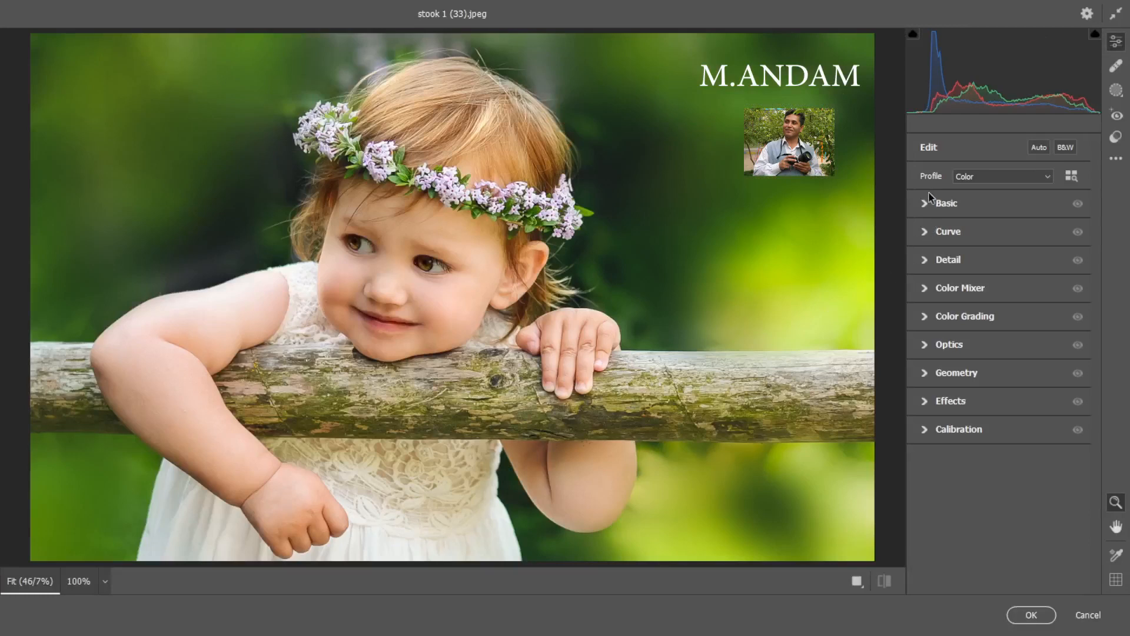
- Warm the greenery with Color Mixer hues: Yellows -57, Greens -72, Oranges slightly negative, and Aquas and Blues strongly negative
left_click(929, 292)
left_click(927, 341)
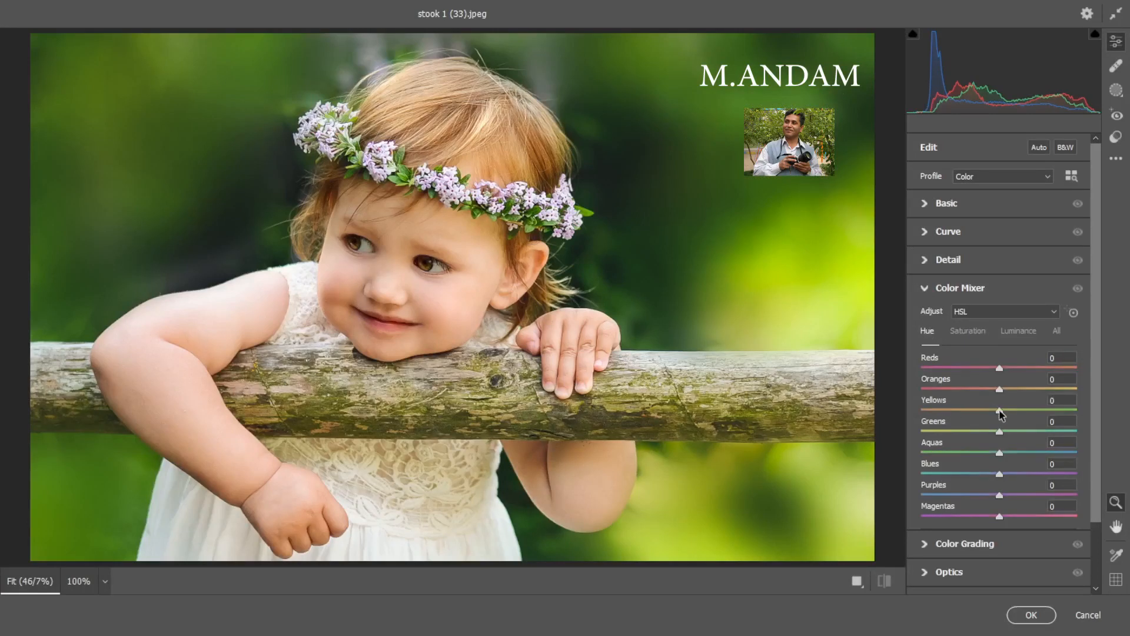
left_click_drag(999, 410, 943, 445)
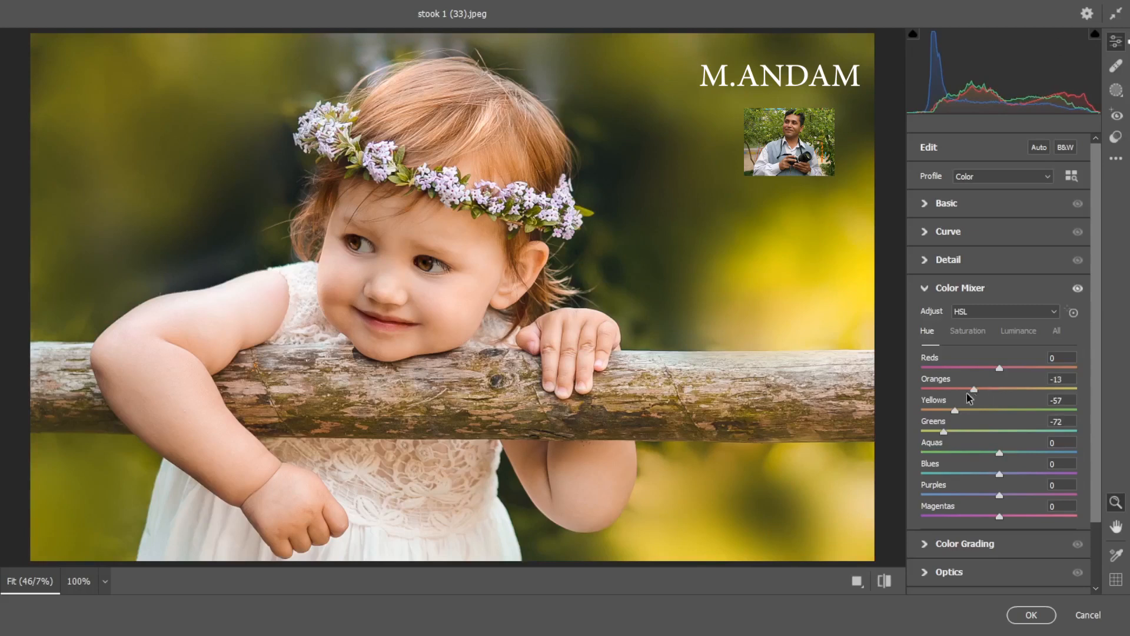
left_click_drag(967, 393, 991, 393)
left_click_drag(1000, 452, 929, 469)
left_click_drag(1001, 475, 937, 494)
- Set the Color Mixer saturation to Oranges +24, Yellows +23, Greens -15 and Aquas +18
left_click(967, 330)
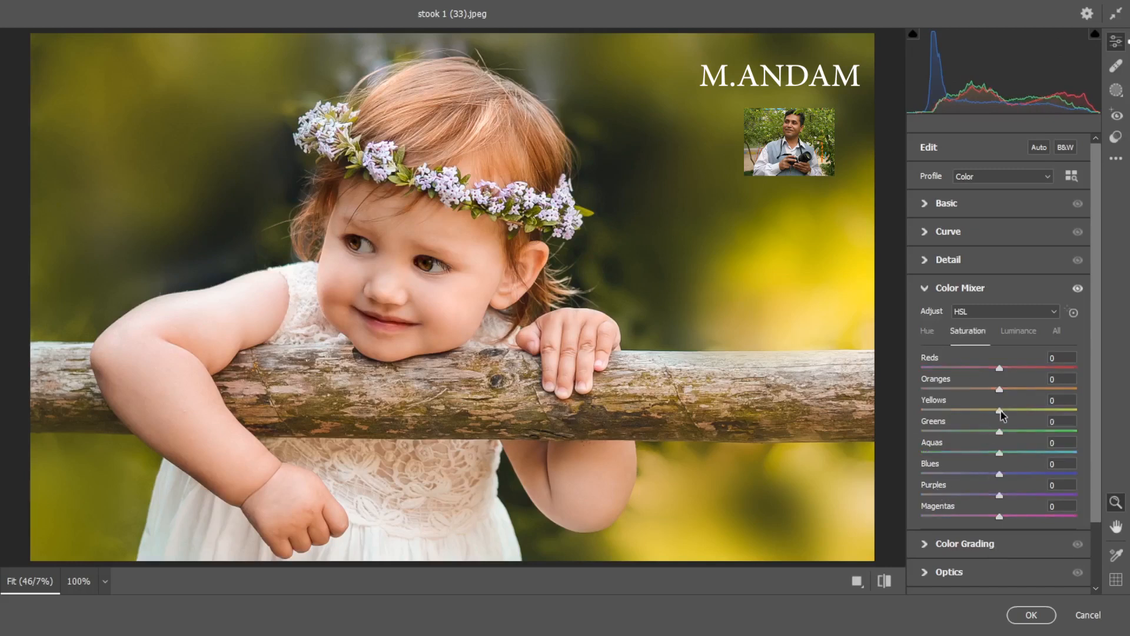
mouse_move(1019, 412)
left_mouse_down()
mouse_move(1030, 412)
mouse_move(1011, 412)
mouse_move(1035, 391)
mouse_move(982, 390)
mouse_move(1017, 395)
left_mouse_up()
left_click_drag(999, 435, 1012, 463)
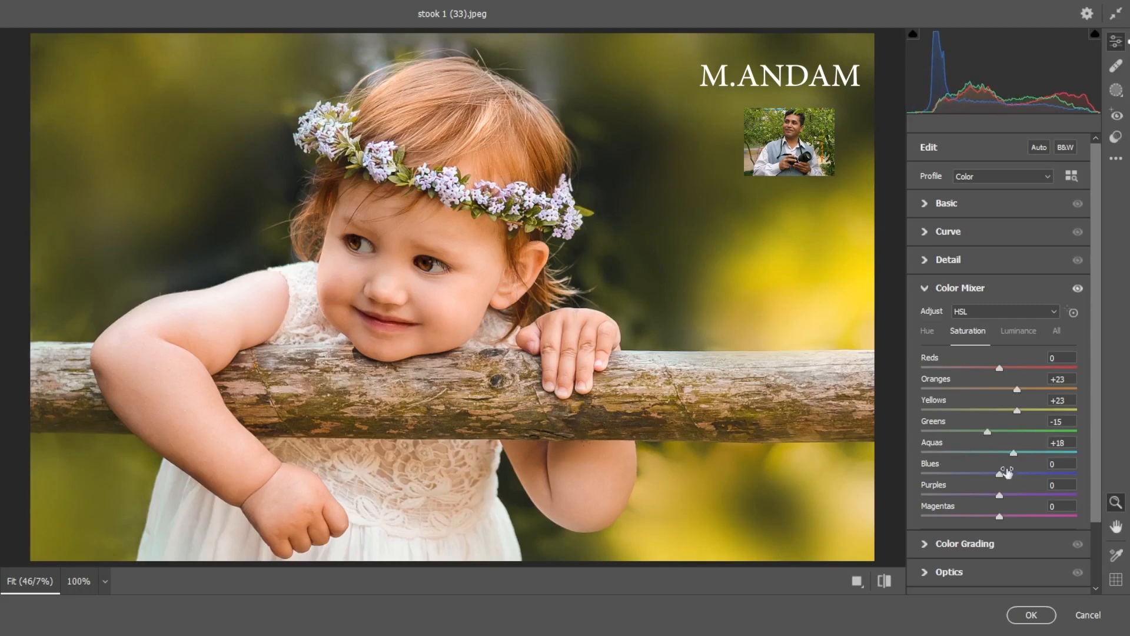
mouse_move(1018, 391)
left_mouse_down()
mouse_move(999, 396)
mouse_move(1035, 393)
mouse_move(1017, 396)
left_mouse_up()
- Set the Color Mixer luminance to Yellows +1 and Greens +3
scroll(942, 462, "down", 3)
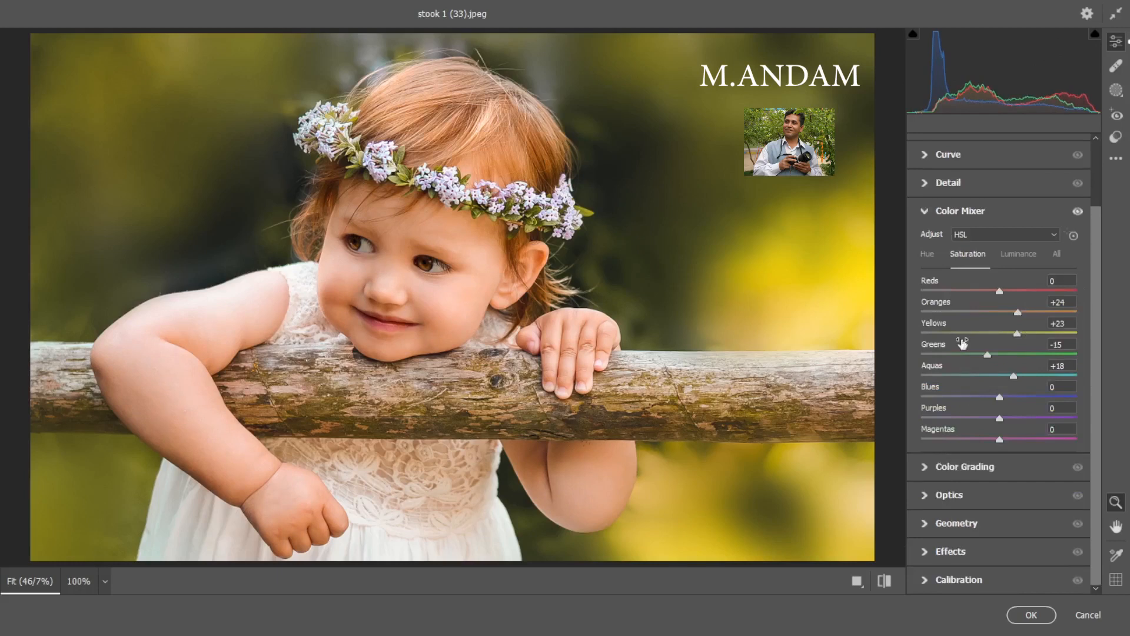
left_click(1013, 261)
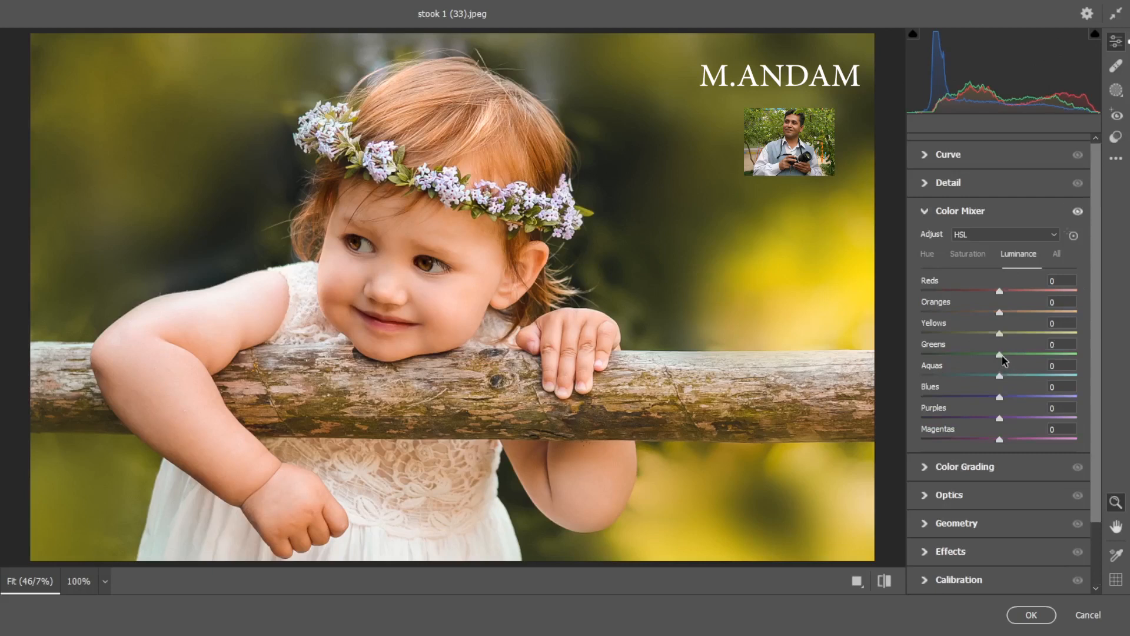
left_click_drag(1000, 354, 1034, 354)
mouse_move(1001, 360)
left_mouse_down()
mouse_move(977, 364)
mouse_move(990, 365)
left_mouse_up()
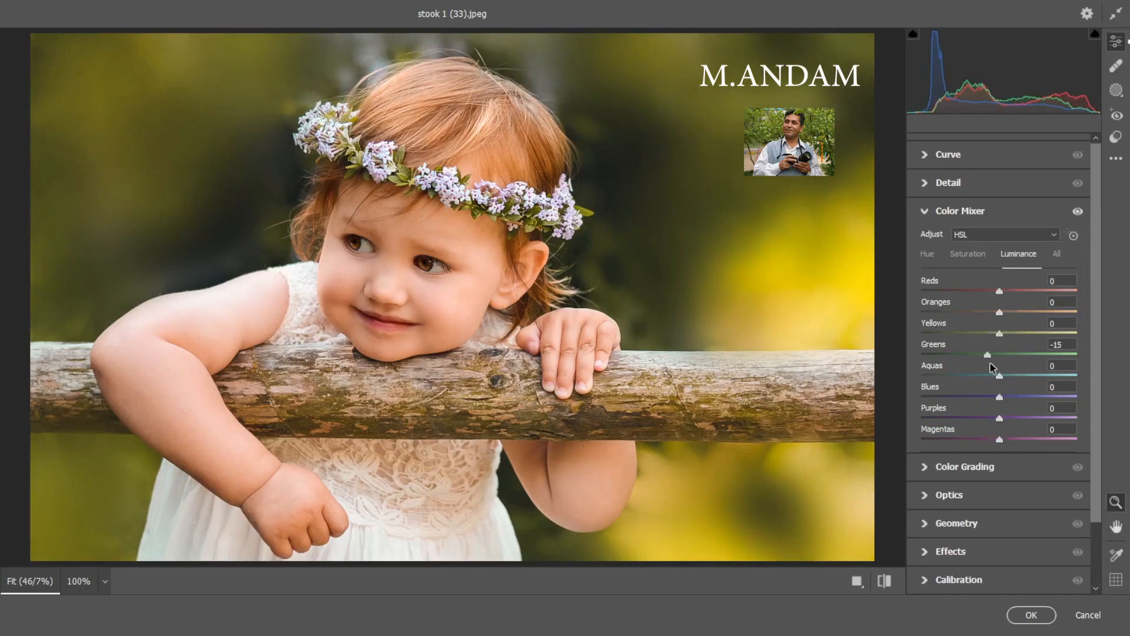
mouse_move(1007, 343)
left_mouse_down()
mouse_move(975, 347)
mouse_move(1038, 345)
mouse_move(983, 338)
mouse_move(1005, 338)
left_mouse_up()
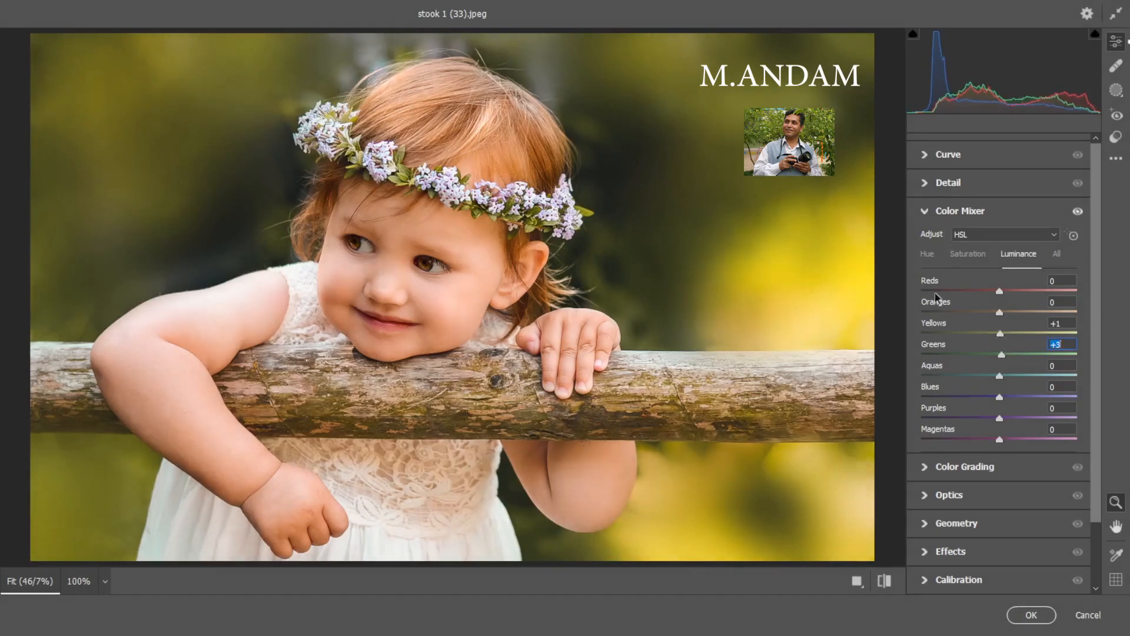
left_click(925, 213)
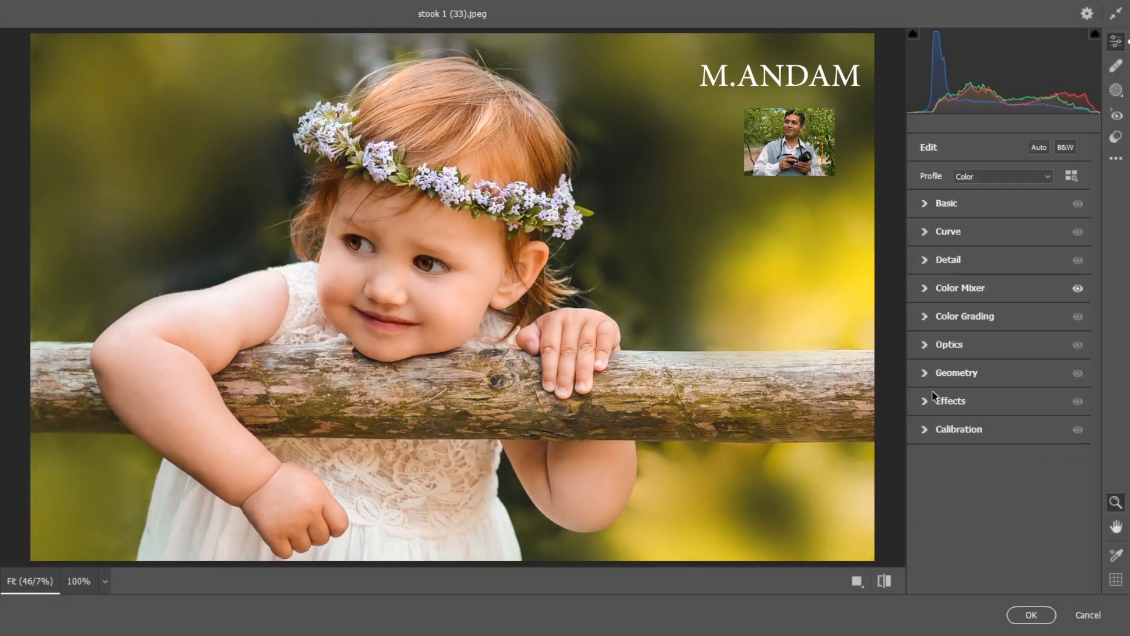
- Set Clarity to -4, Vibrance to +11 and Saturation to -5 in the Basic adjustments
left_click(924, 206)
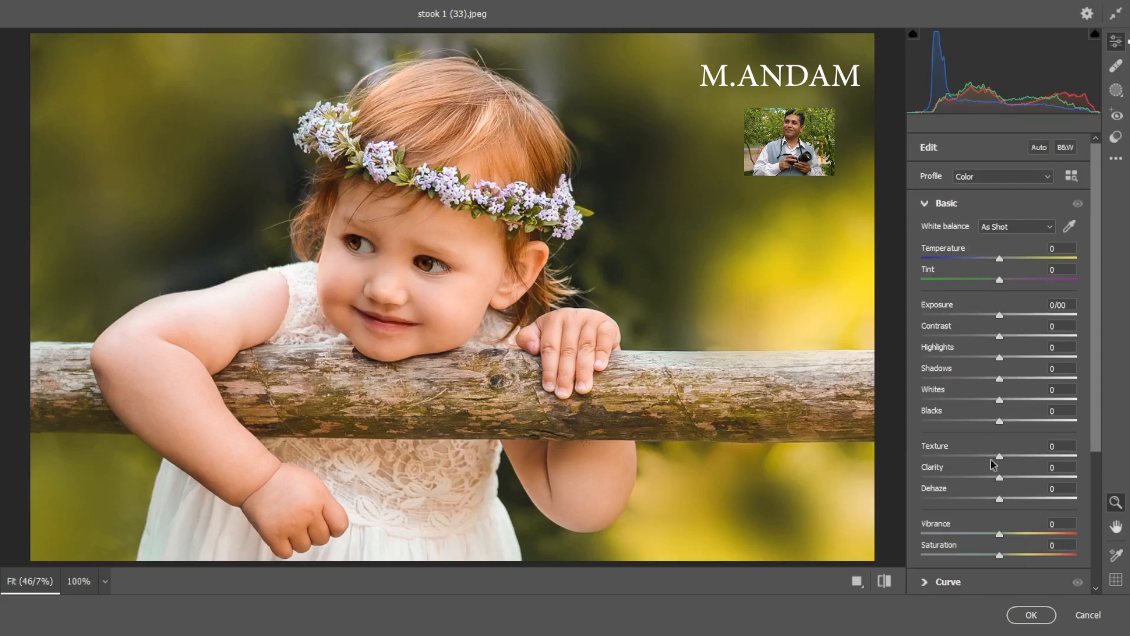
mouse_move(999, 481)
left_mouse_down()
mouse_move(984, 482)
mouse_move(996, 483)
left_mouse_up()
left_click_drag(999, 557, 996, 560)
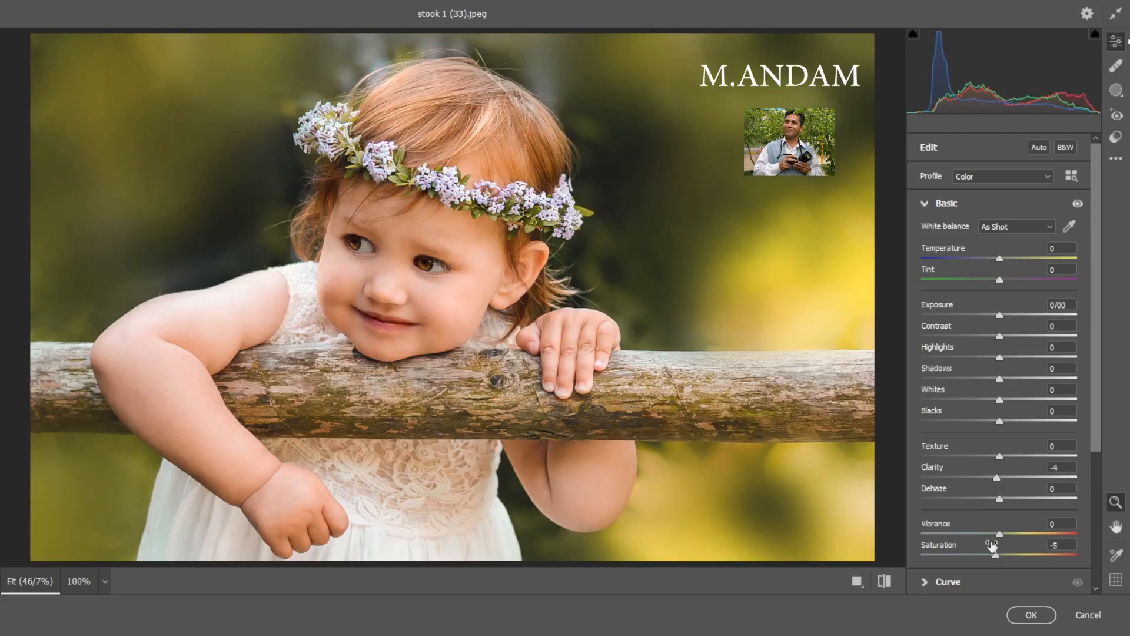
left_click_drag(999, 537, 1008, 538)
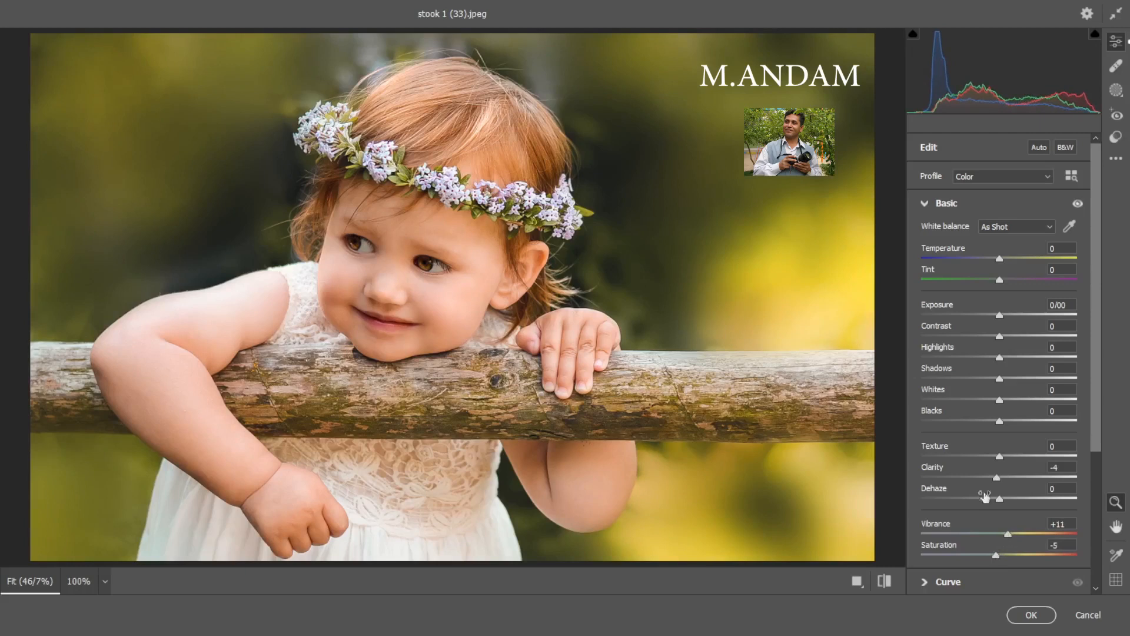
left_click(925, 204)
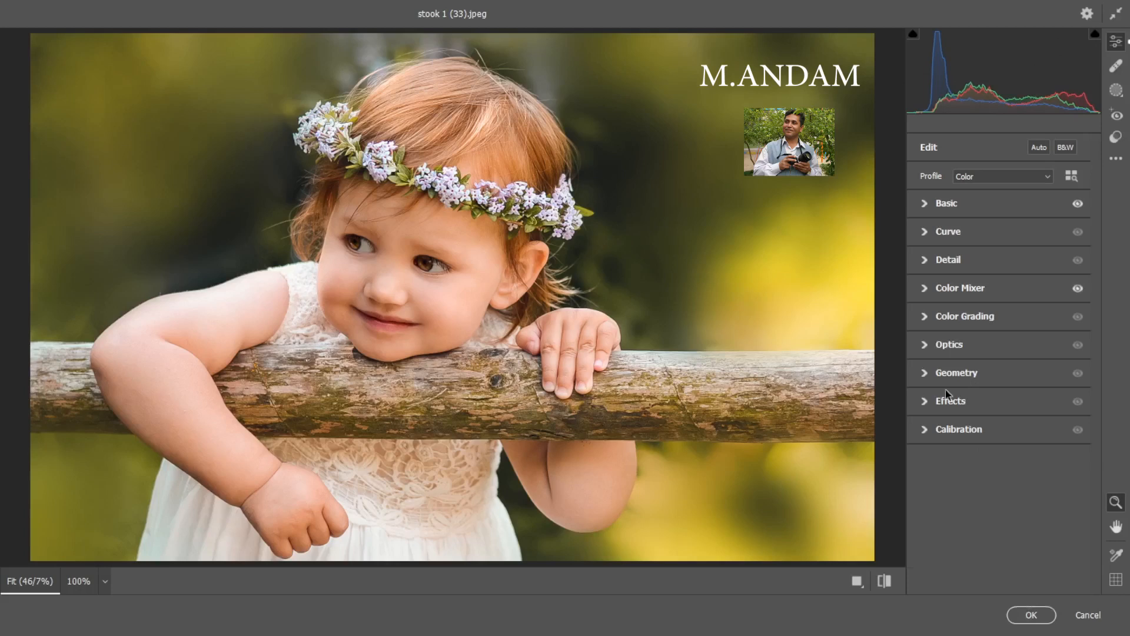
- Add a slight dark vignette in the Effects adjustments and apply the Camera Raw edits
left_click(927, 402)
left_click_drag(1001, 464, 993, 469)
left_click(1031, 615)
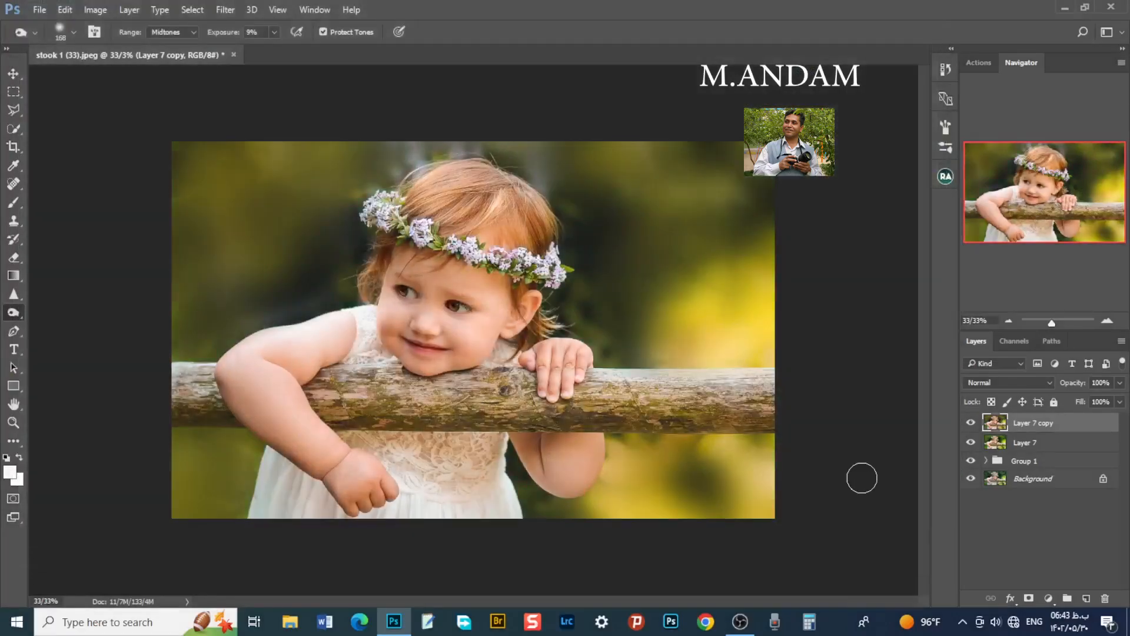
- Compare the portrait with and without the Layer 7 copy color grade, and duplicate that layer
left_click(970, 424)
left_click(970, 424)
left_click_drag(1067, 424, 1085, 598)
- Add a Color Lookup adjustment layer above the duplicate using the 3Strip.look 3DLUT file
left_click(1049, 600)
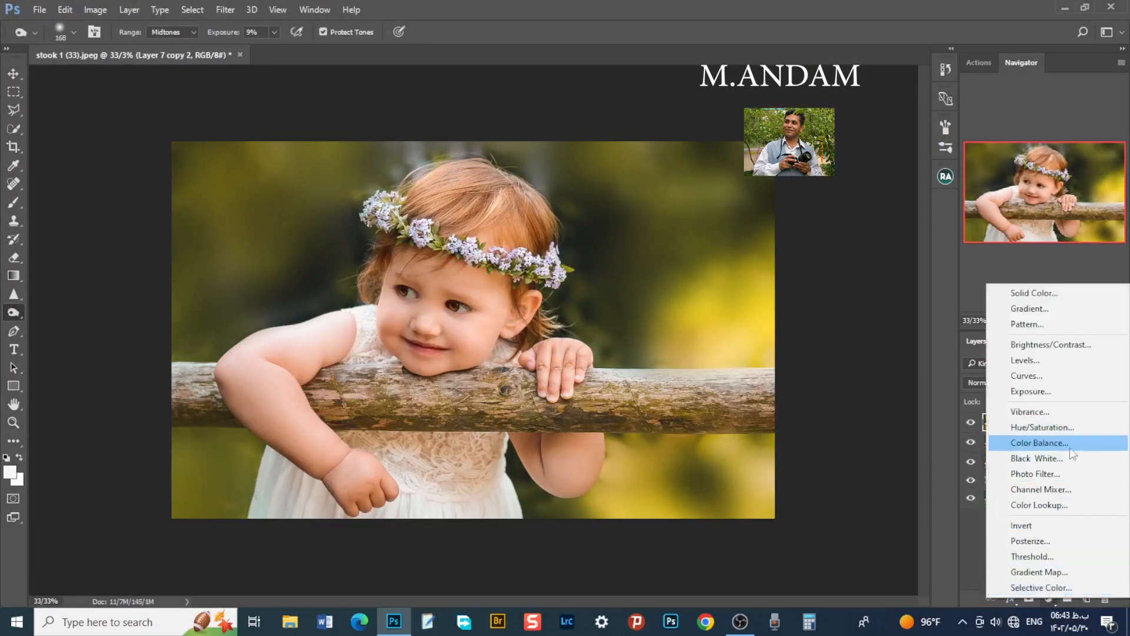
left_click(1052, 510)
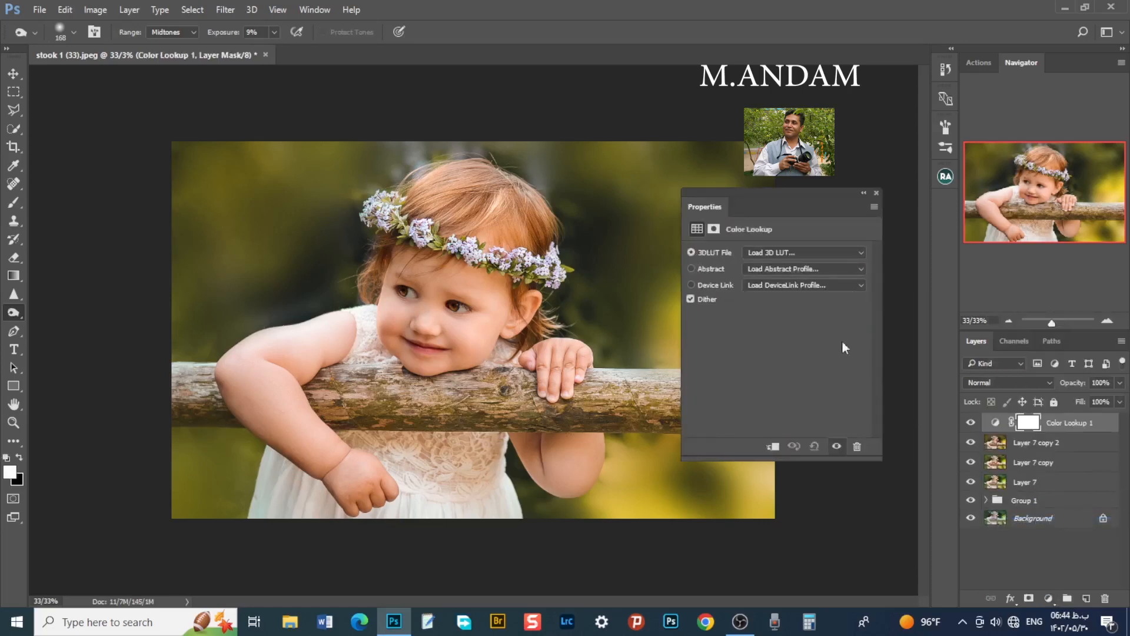
left_click(772, 254)
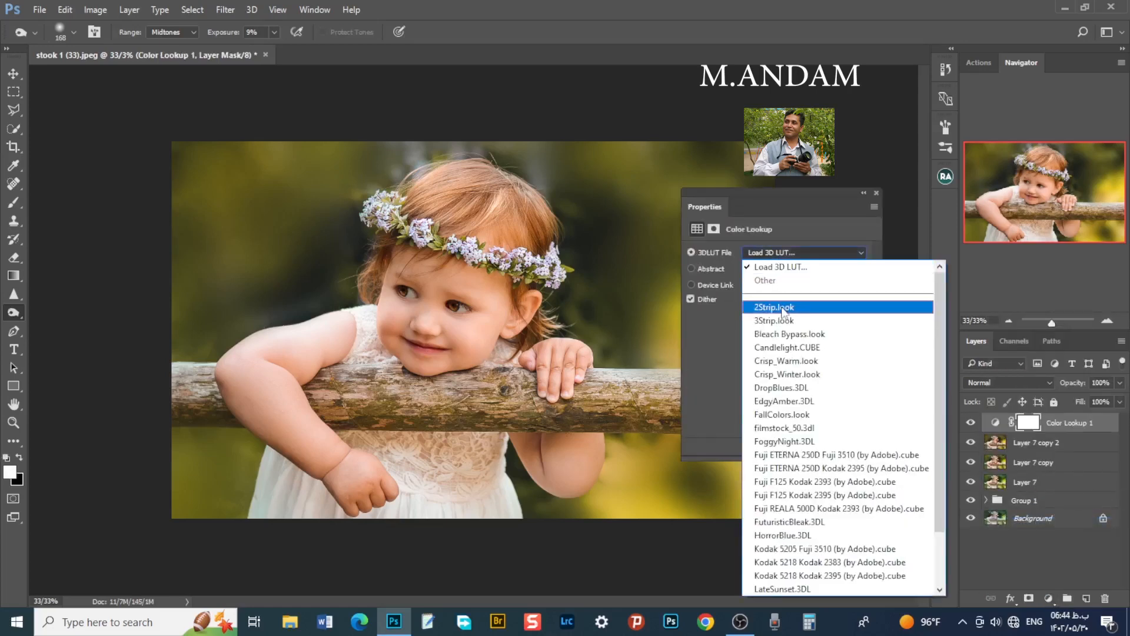
left_click(788, 320)
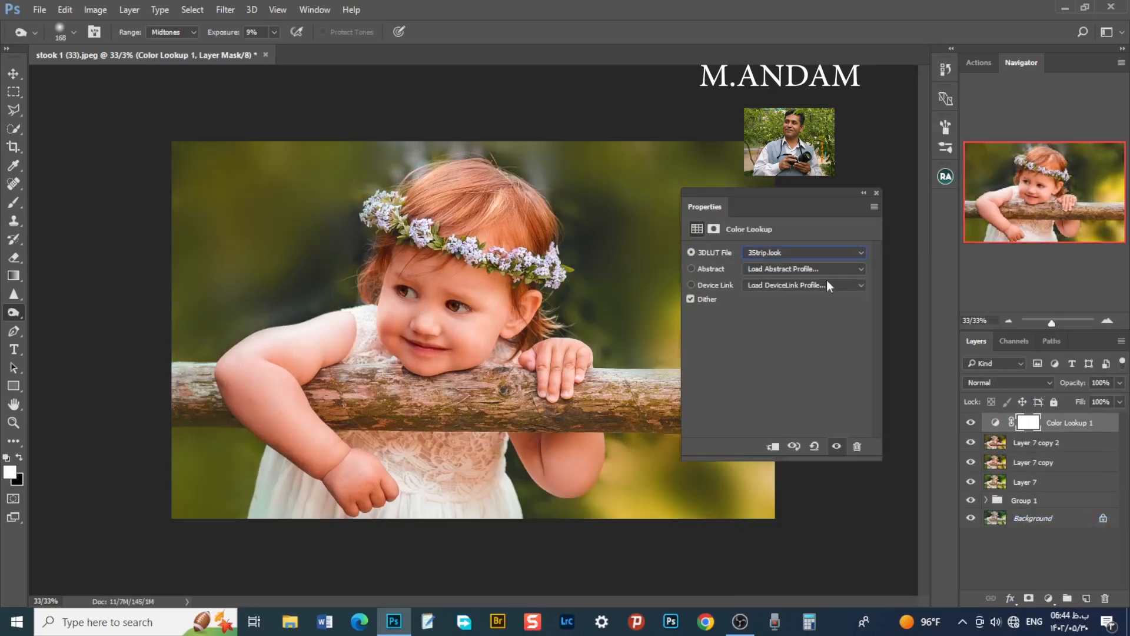
left_click(876, 194)
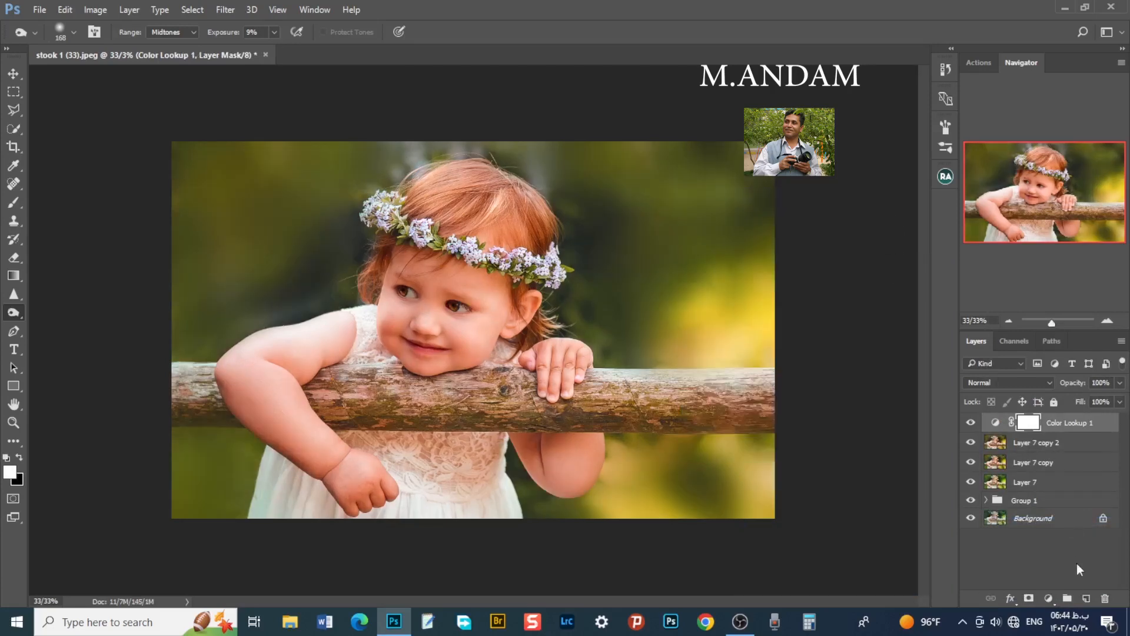
- Lower the Color Lookup layer's opacity to 15%
left_click(1120, 382)
left_click_drag(1122, 403, 1066, 408)
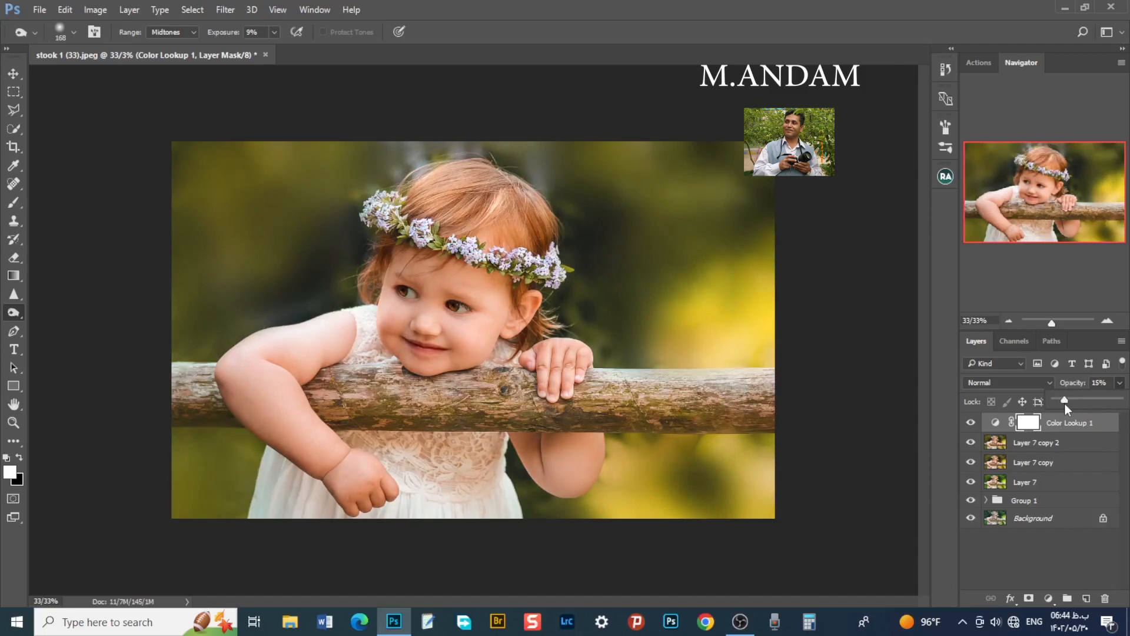
left_click_drag(1067, 408, 1066, 409)
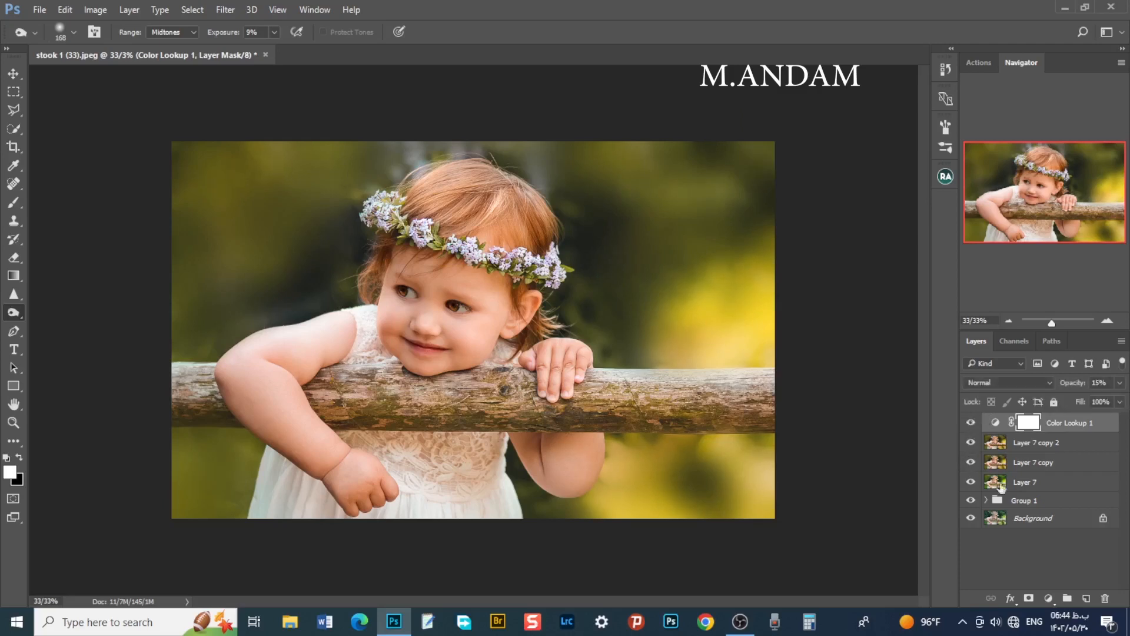
- Group the layers from Color Lookup 1 down to Layer 7, and stamp the visible image into a new layer above the group
left_click(1064, 443)
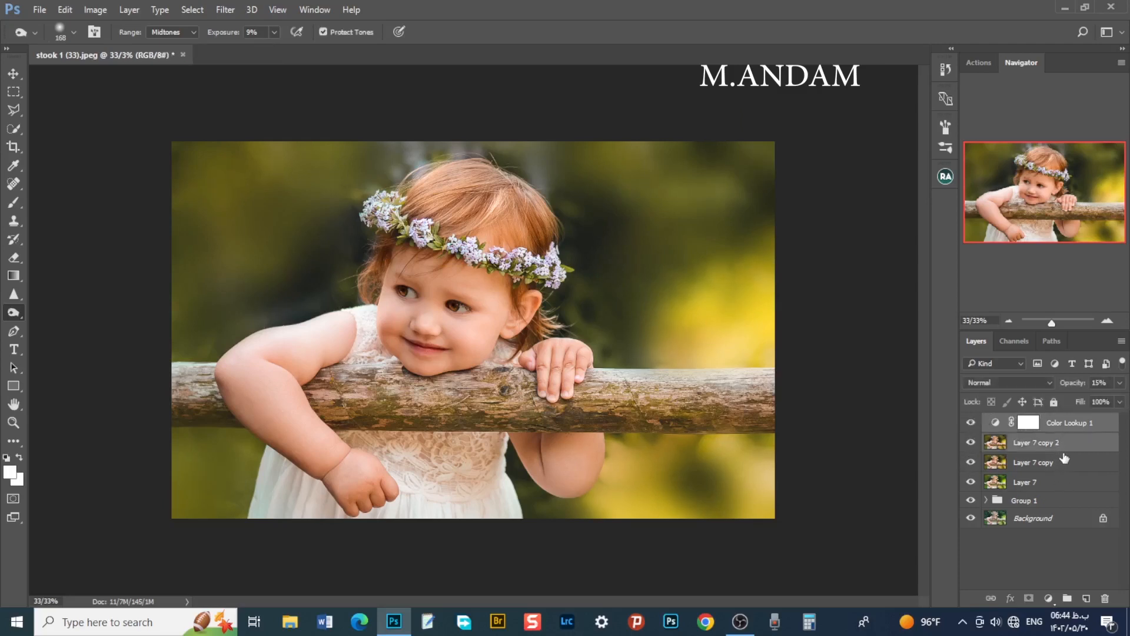
left_click(1066, 465, "shift")
left_click(1069, 487, "shift")
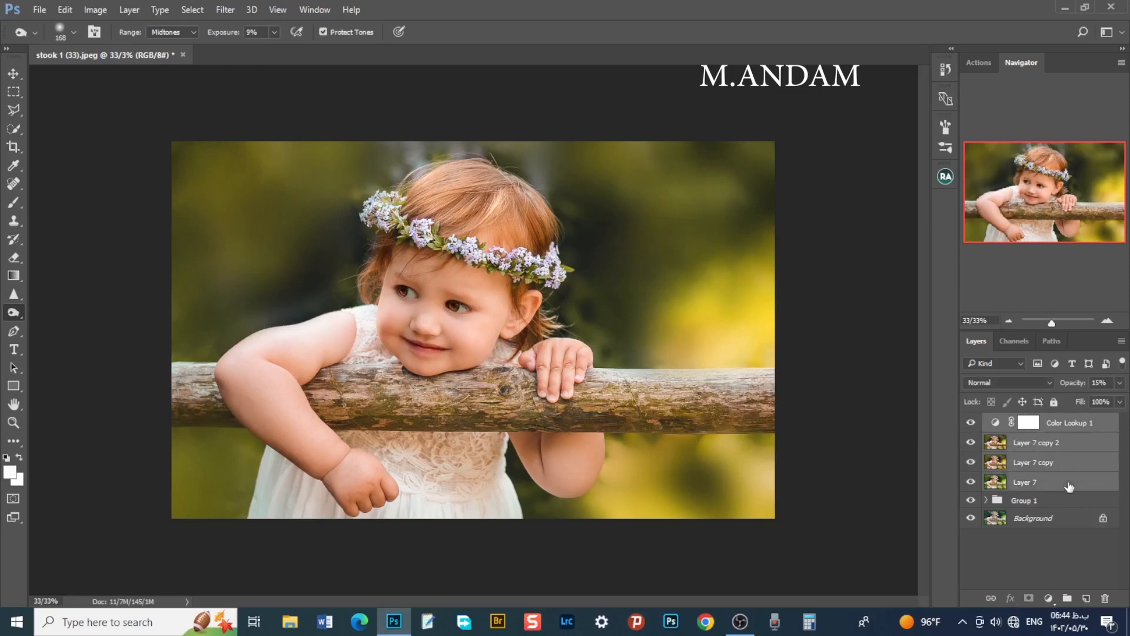
left_click_drag(1069, 486, 1068, 598)
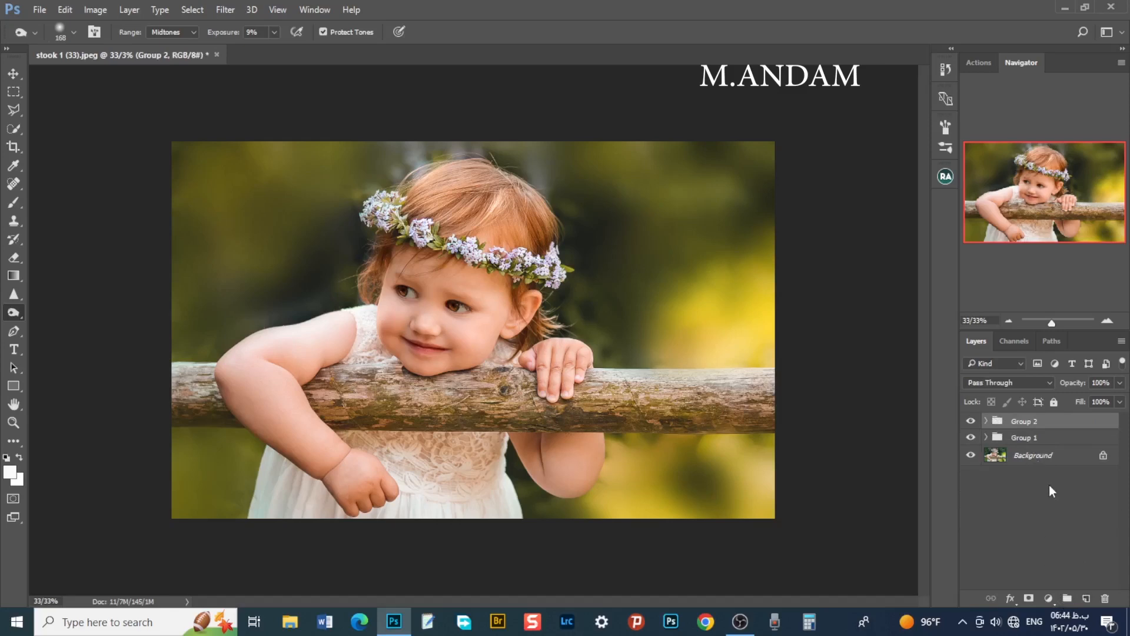
key("ctrl+shift+alt+e")
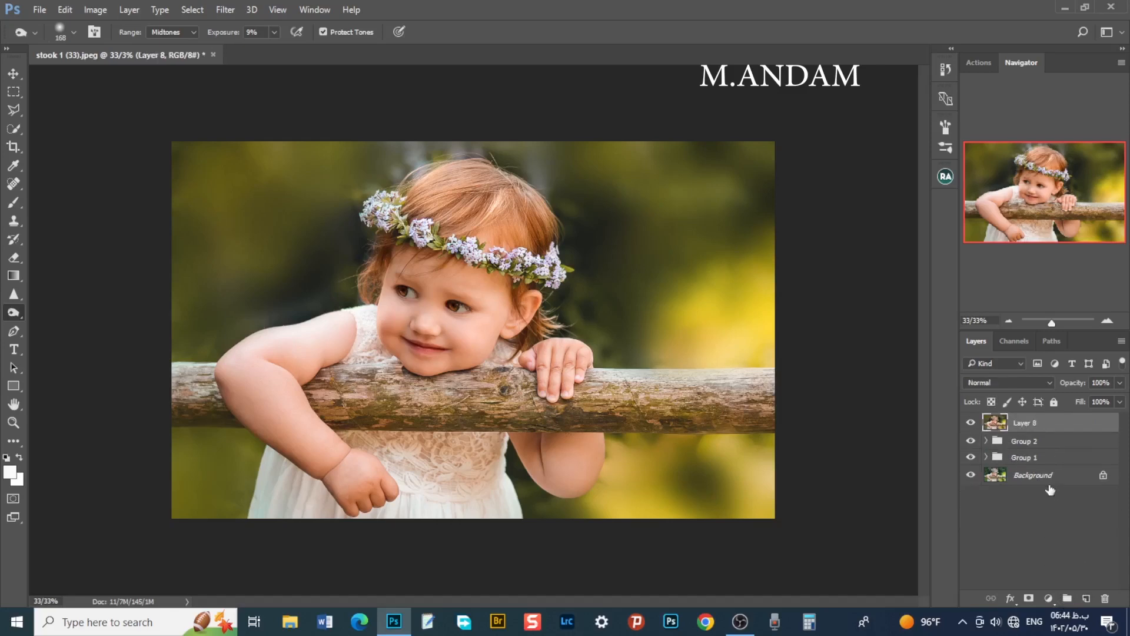
- Apply a subtle Iris Blur centred on the child to Layer 8, weaker than the default 15 px, and check the layer's effect
left_click(226, 10)
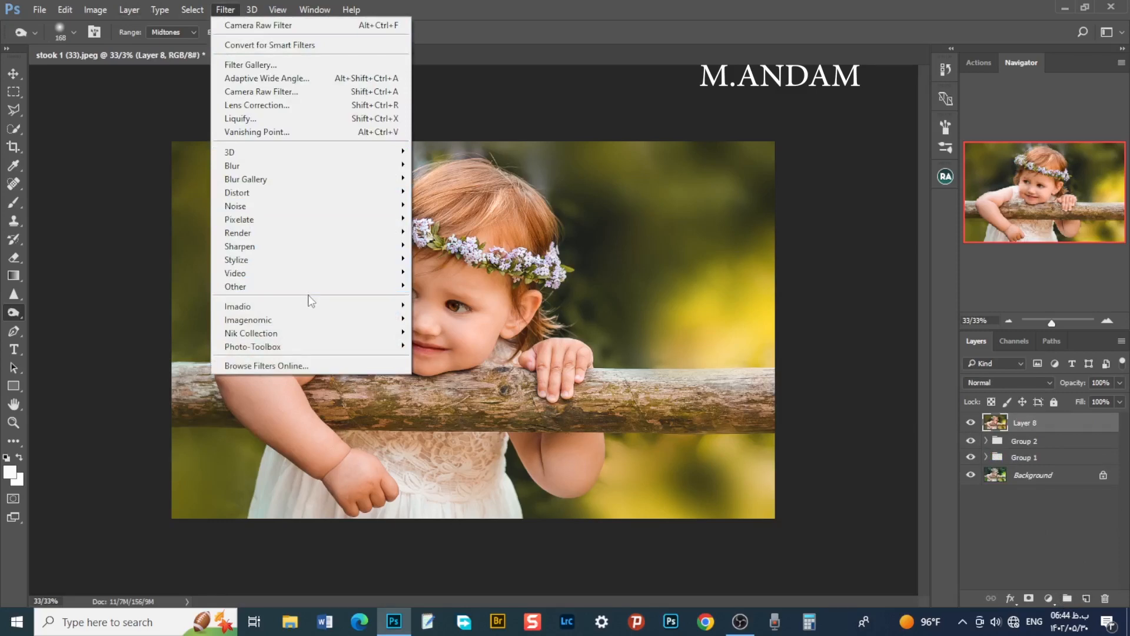
mouse_move(322, 186)
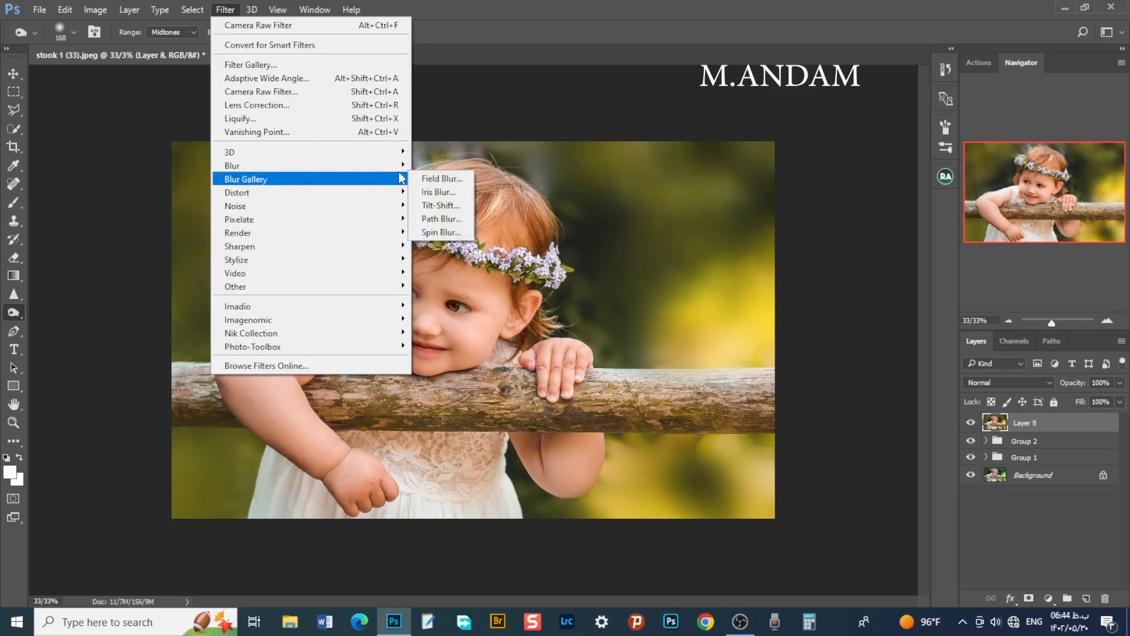
left_click(438, 191)
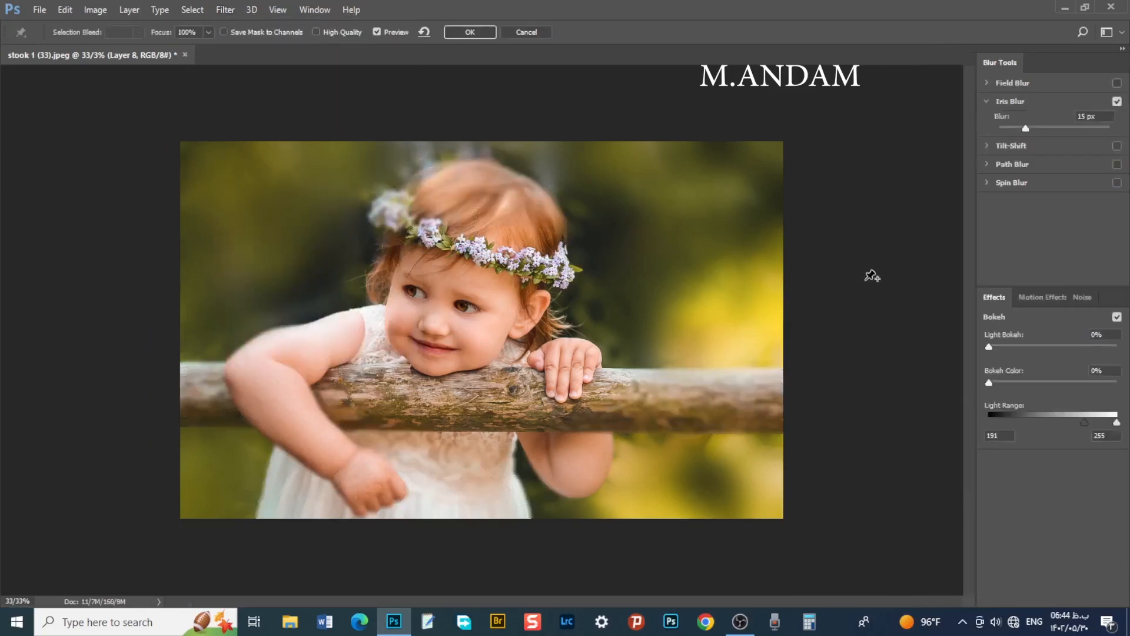
left_click_drag(1025, 129, 980, 142)
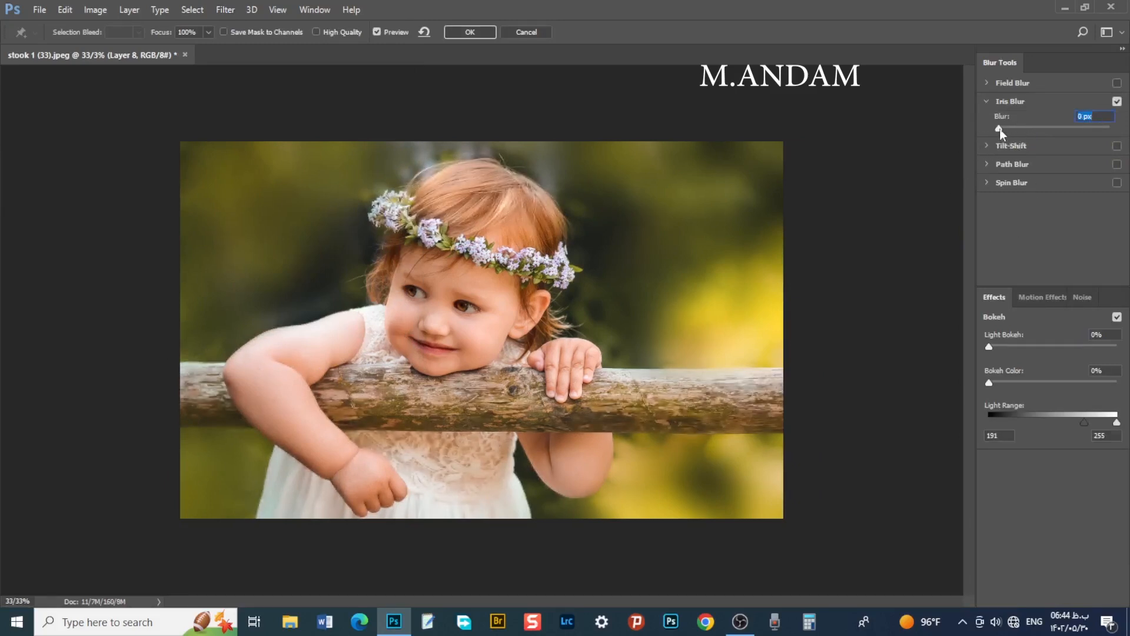
left_click_drag(1000, 129, 1015, 128)
mouse_move(989, 385)
left_mouse_down()
mouse_move(1048, 381)
mouse_move(979, 384)
left_mouse_up()
left_click(471, 30)
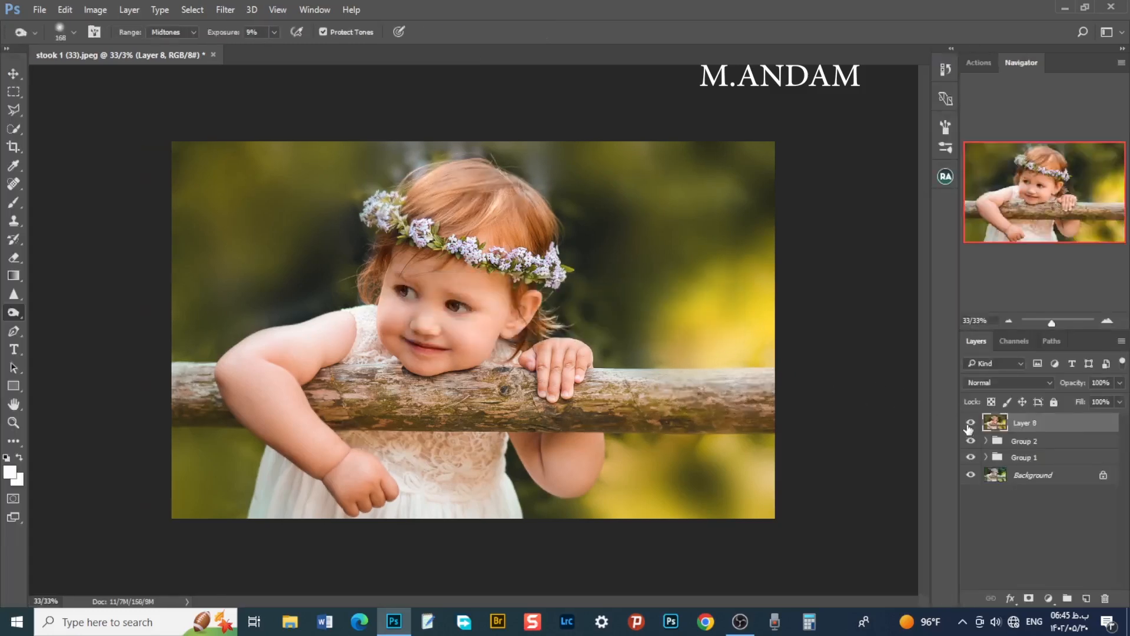
left_click(970, 423)
- Duplicate Layer 8 and apply a Gaussian Blur with a radius of 27.7 pixels to the copy
left_click_drag(1060, 424, 1089, 597)
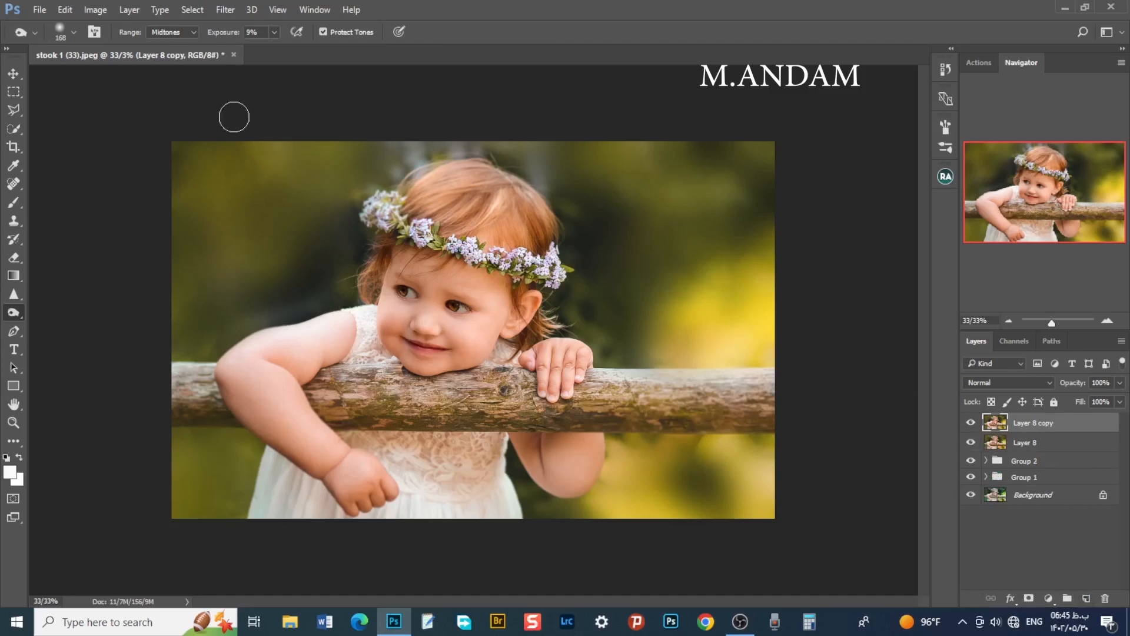
left_click(225, 10)
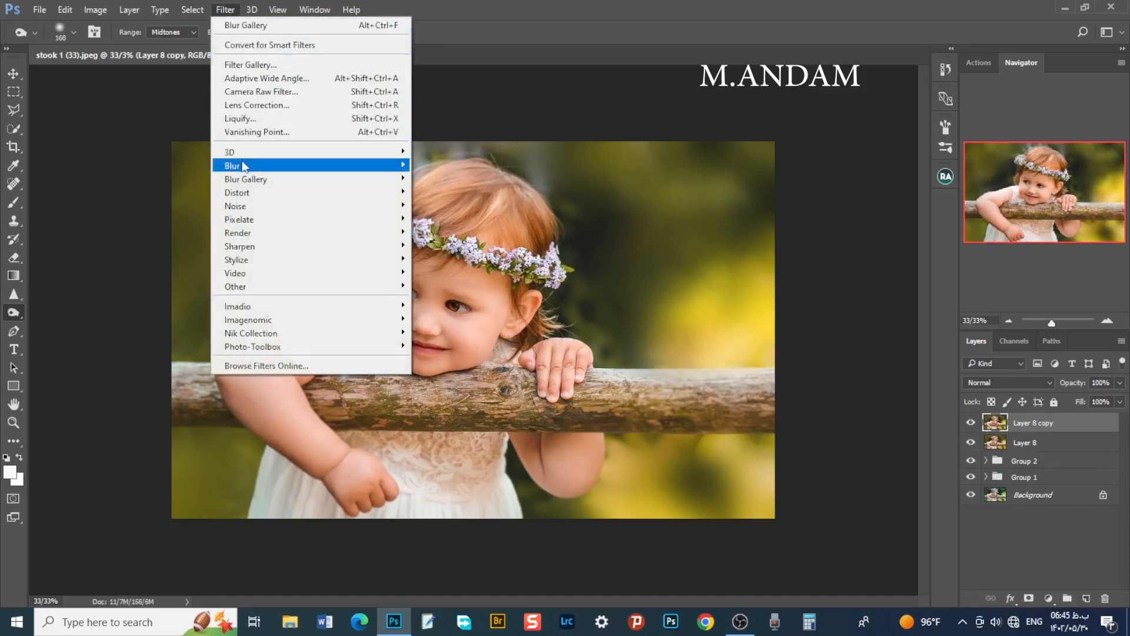
mouse_move(243, 167)
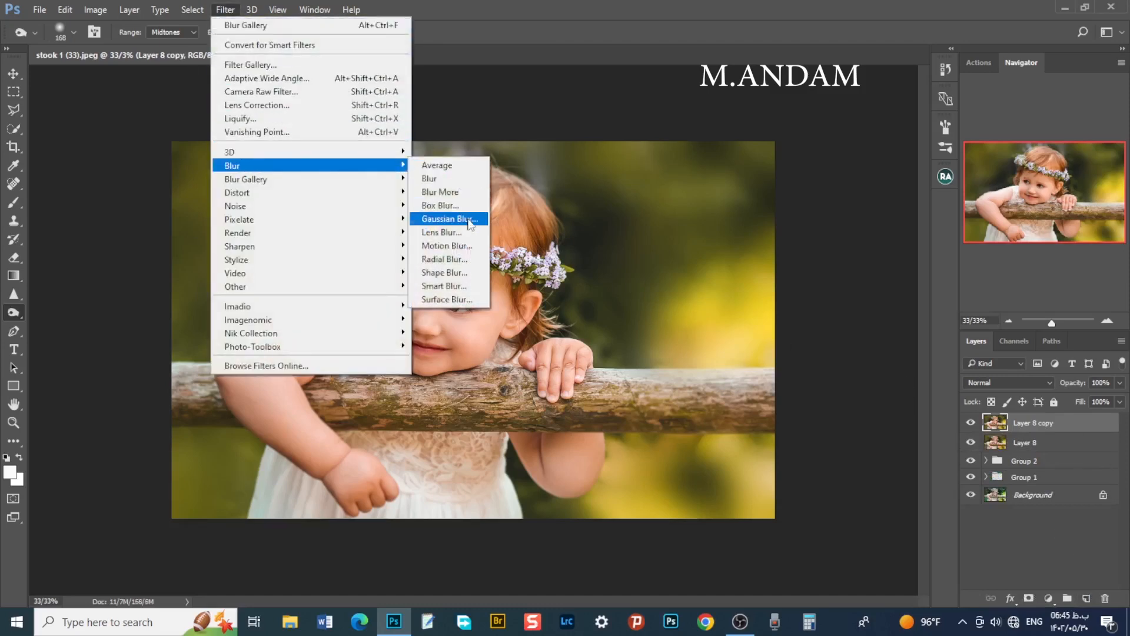
left_click(470, 221)
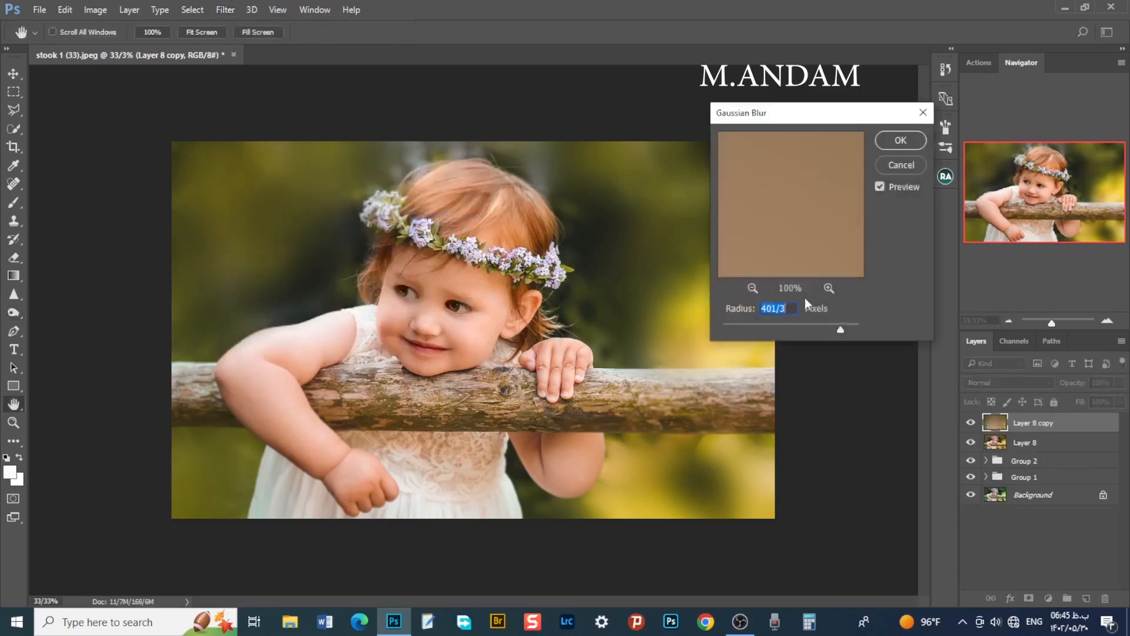
left_click(773, 328)
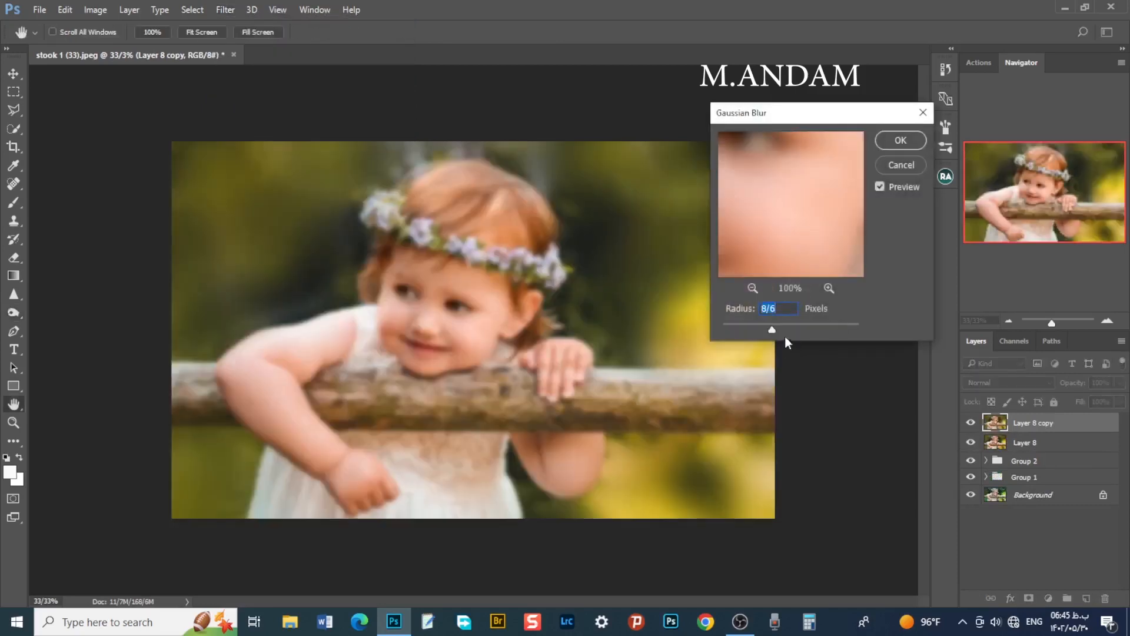
left_click_drag(773, 331, 787, 332)
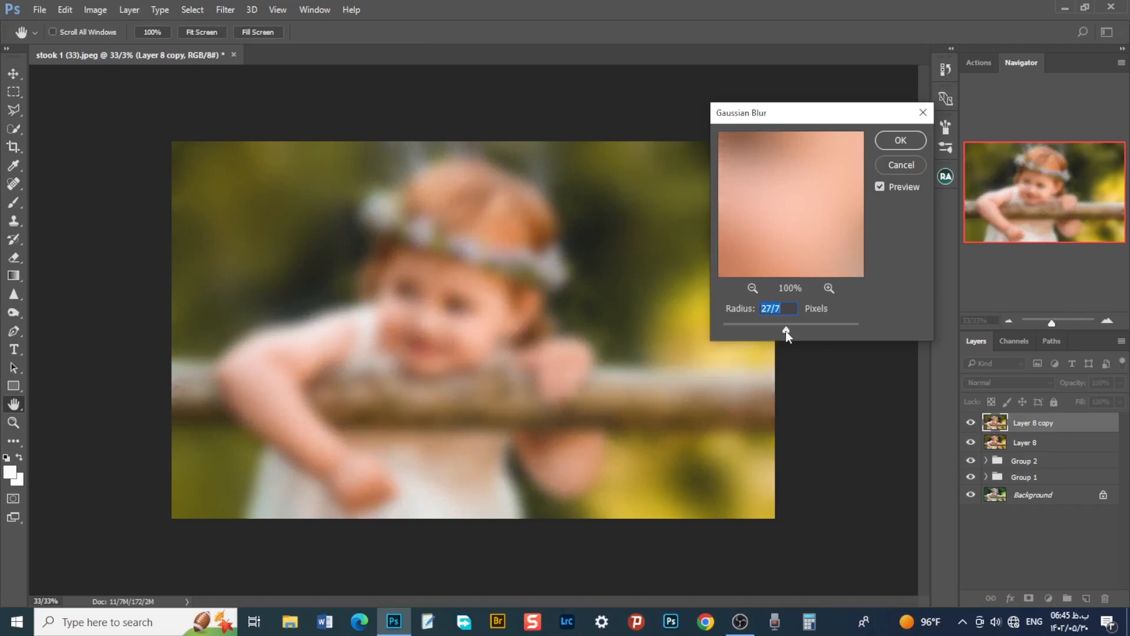
left_click(901, 140)
- Set the blurred Layer 8 copy to Overlay blending and lower its opacity to 32%
left_click(1008, 382)
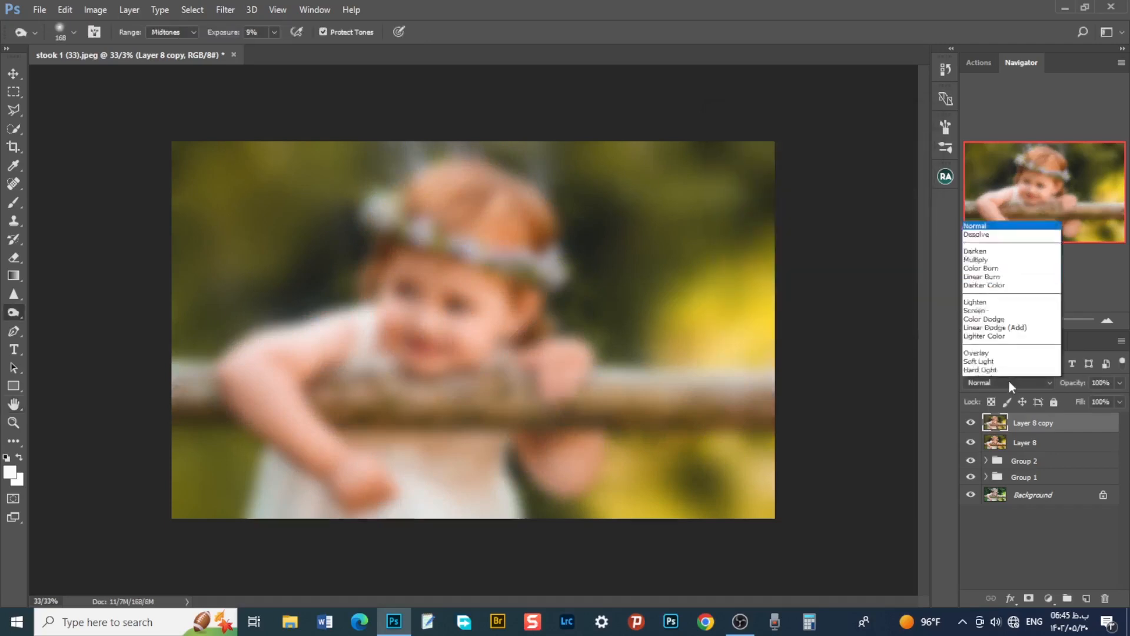
left_click(995, 235)
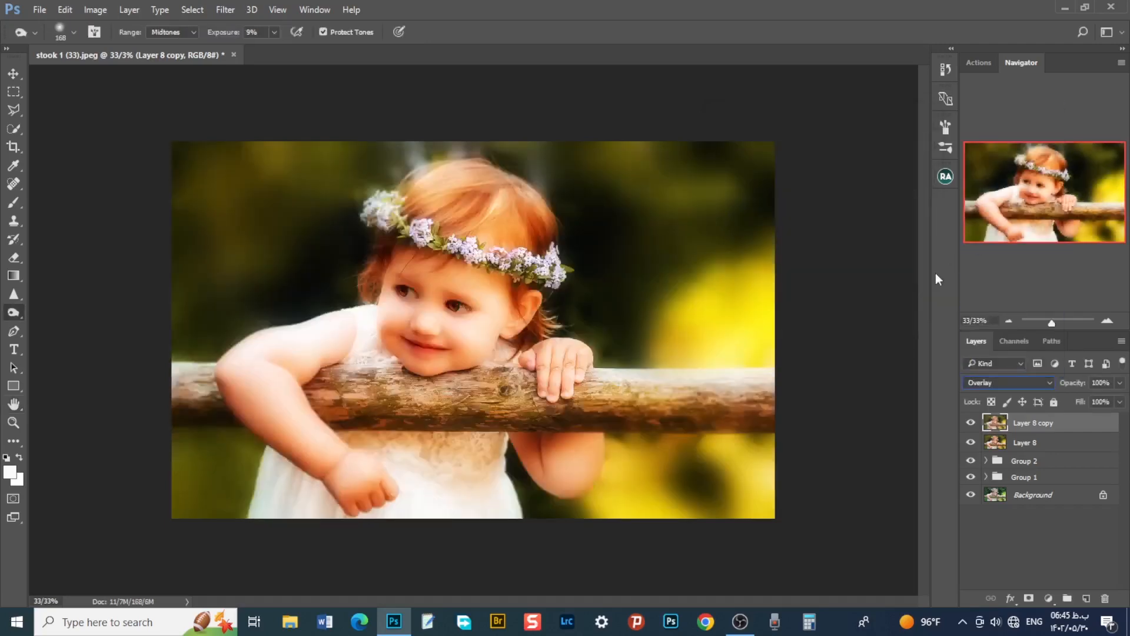
left_click(1120, 382)
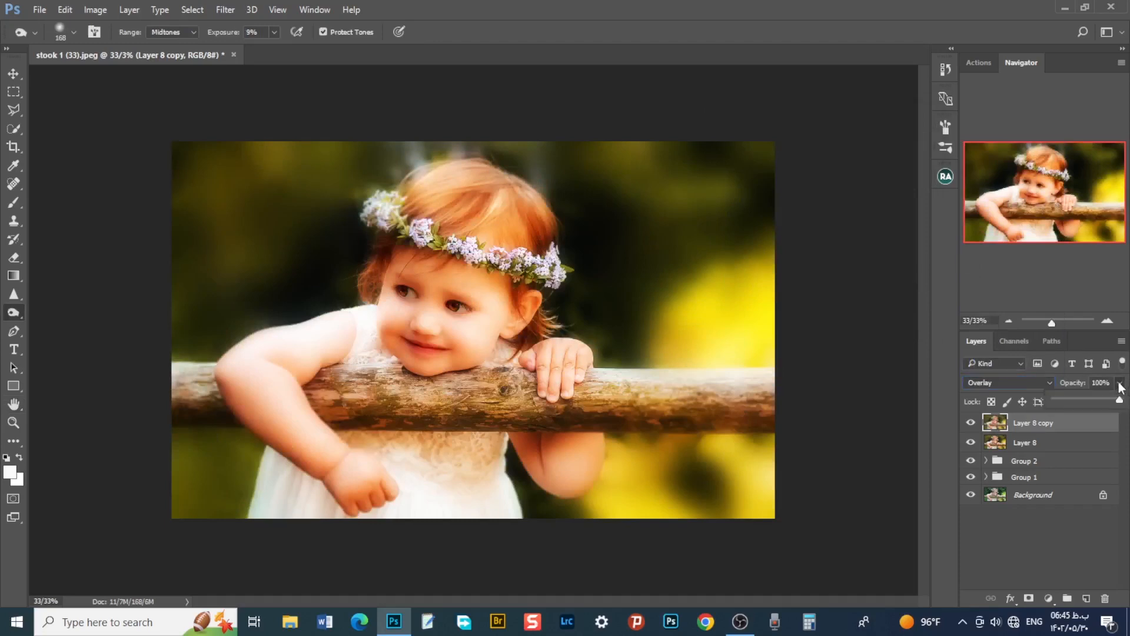
left_click_drag(1091, 399, 1089, 399)
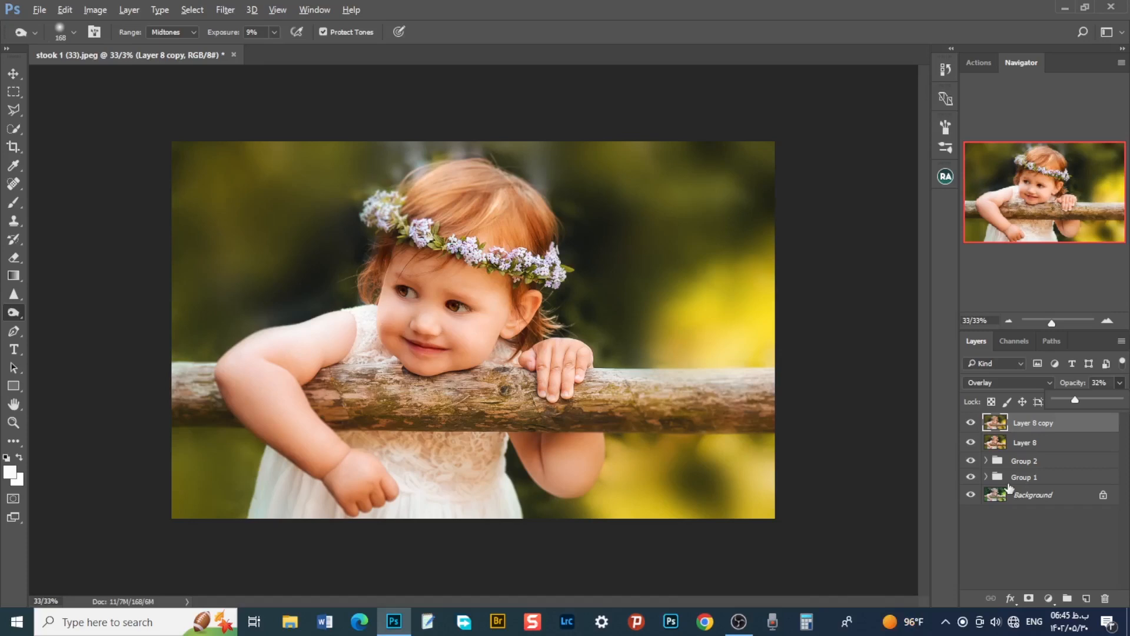
- Compare the finished portrait with the original photo by isolating the Background layer and restoring the edited layers
left_click(970, 497)
left_click(970, 496, "alt")
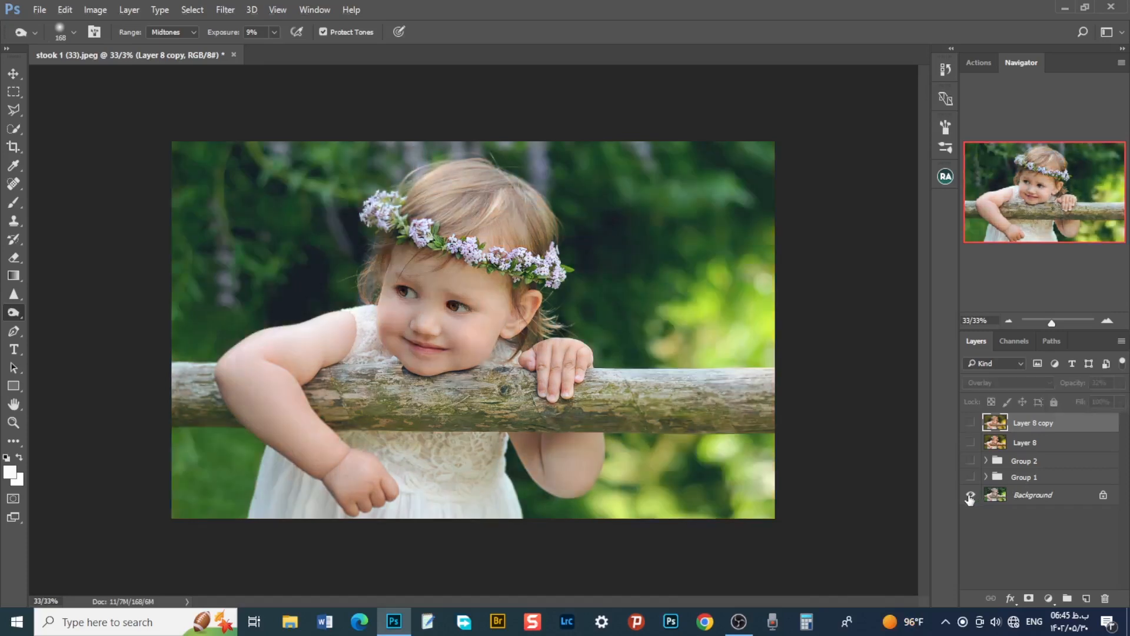
left_click(970, 496, "alt")
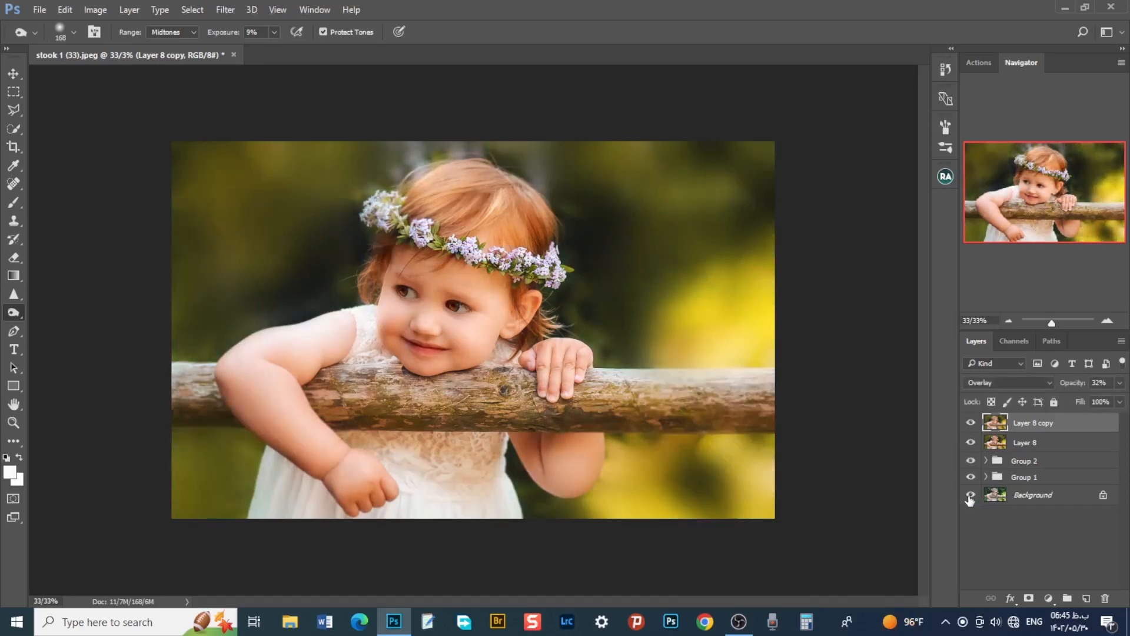
left_click(970, 496, "alt")
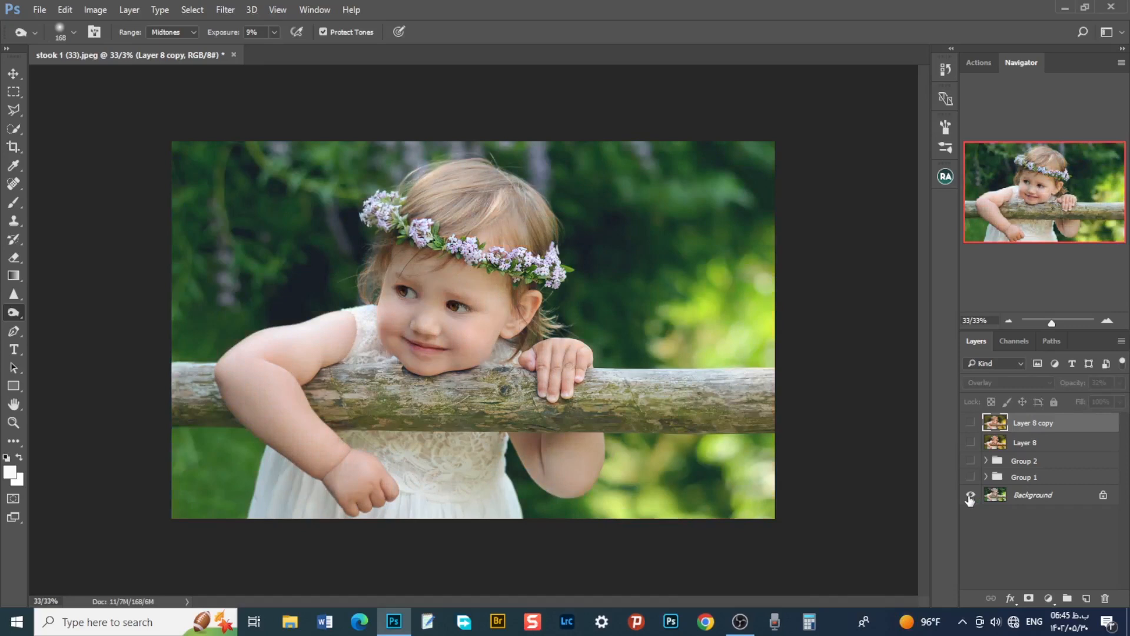